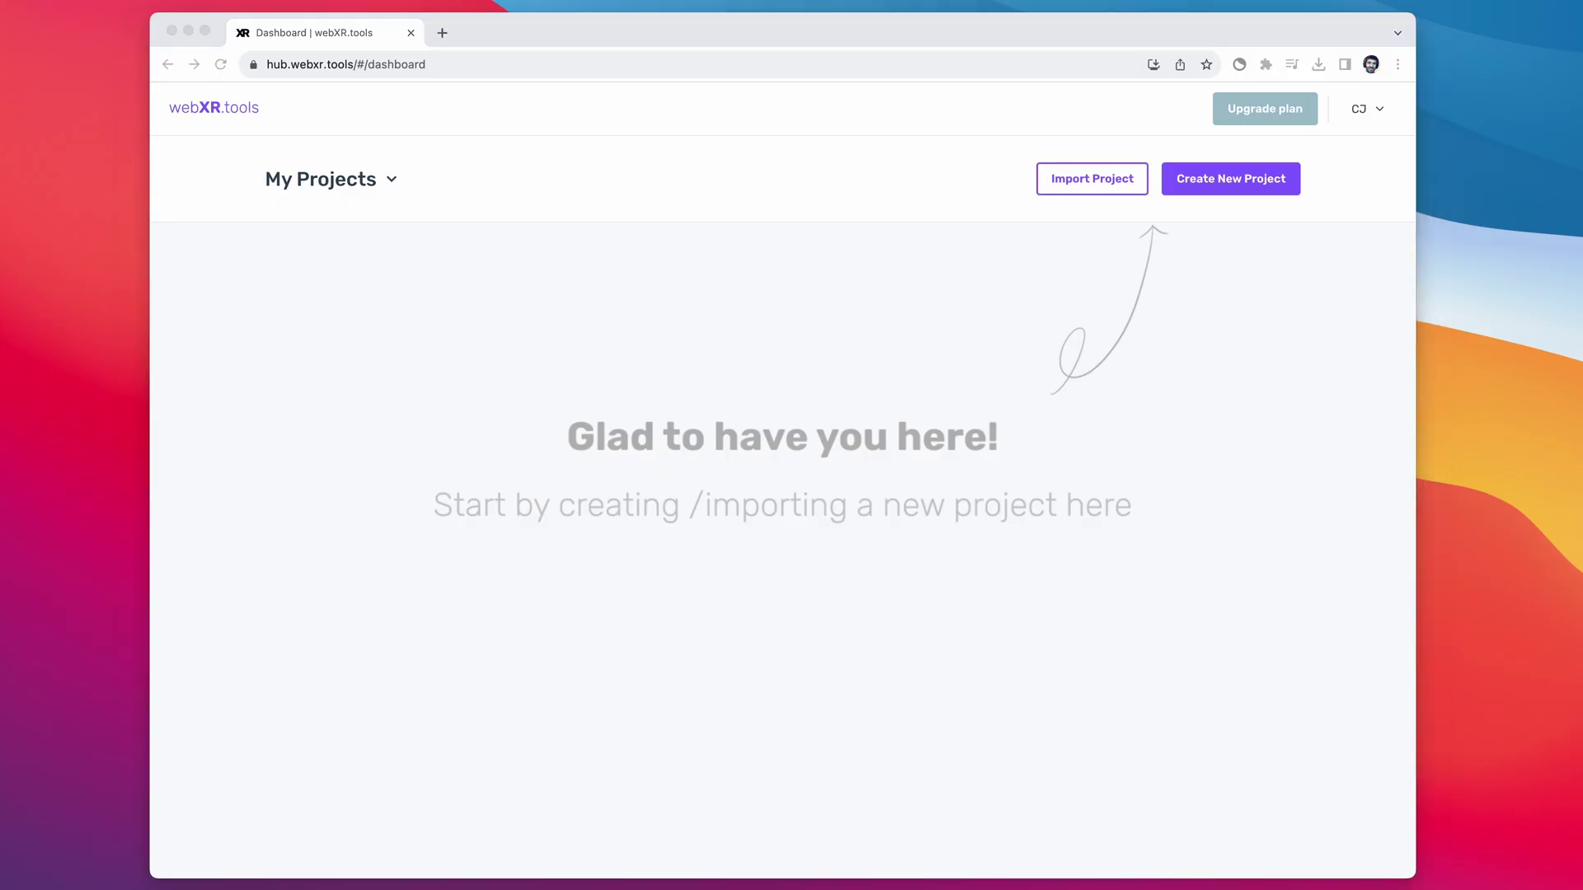
Step: Create a blank 360 IXB project named '360test' and open its Main Entry scene in the editor
left_click(1350, 536)
left_click(1197, 180)
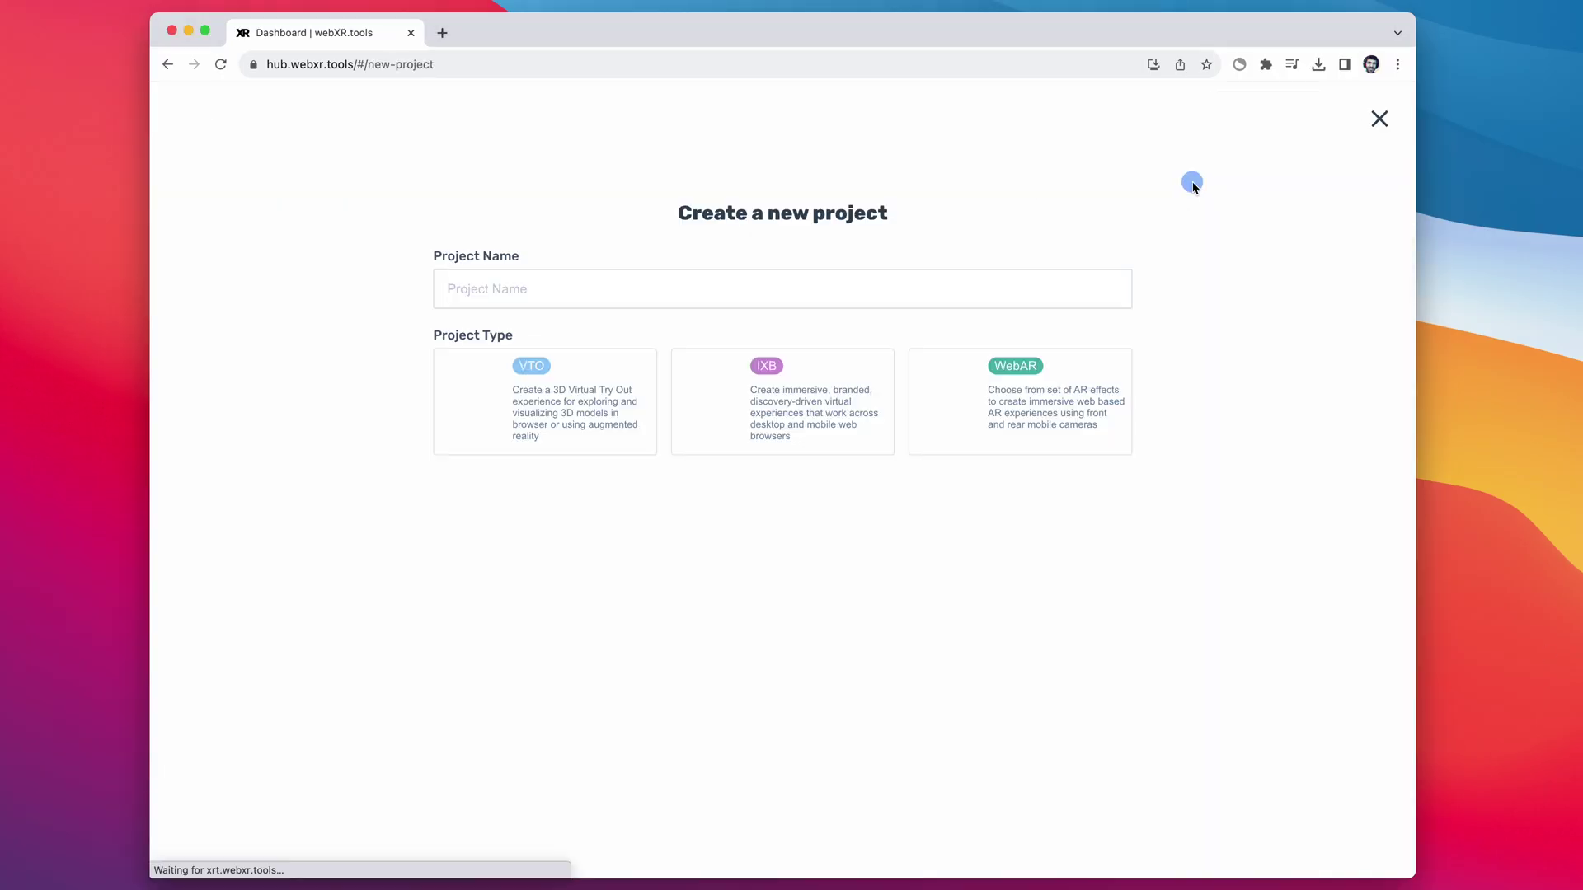
left_click(778, 418)
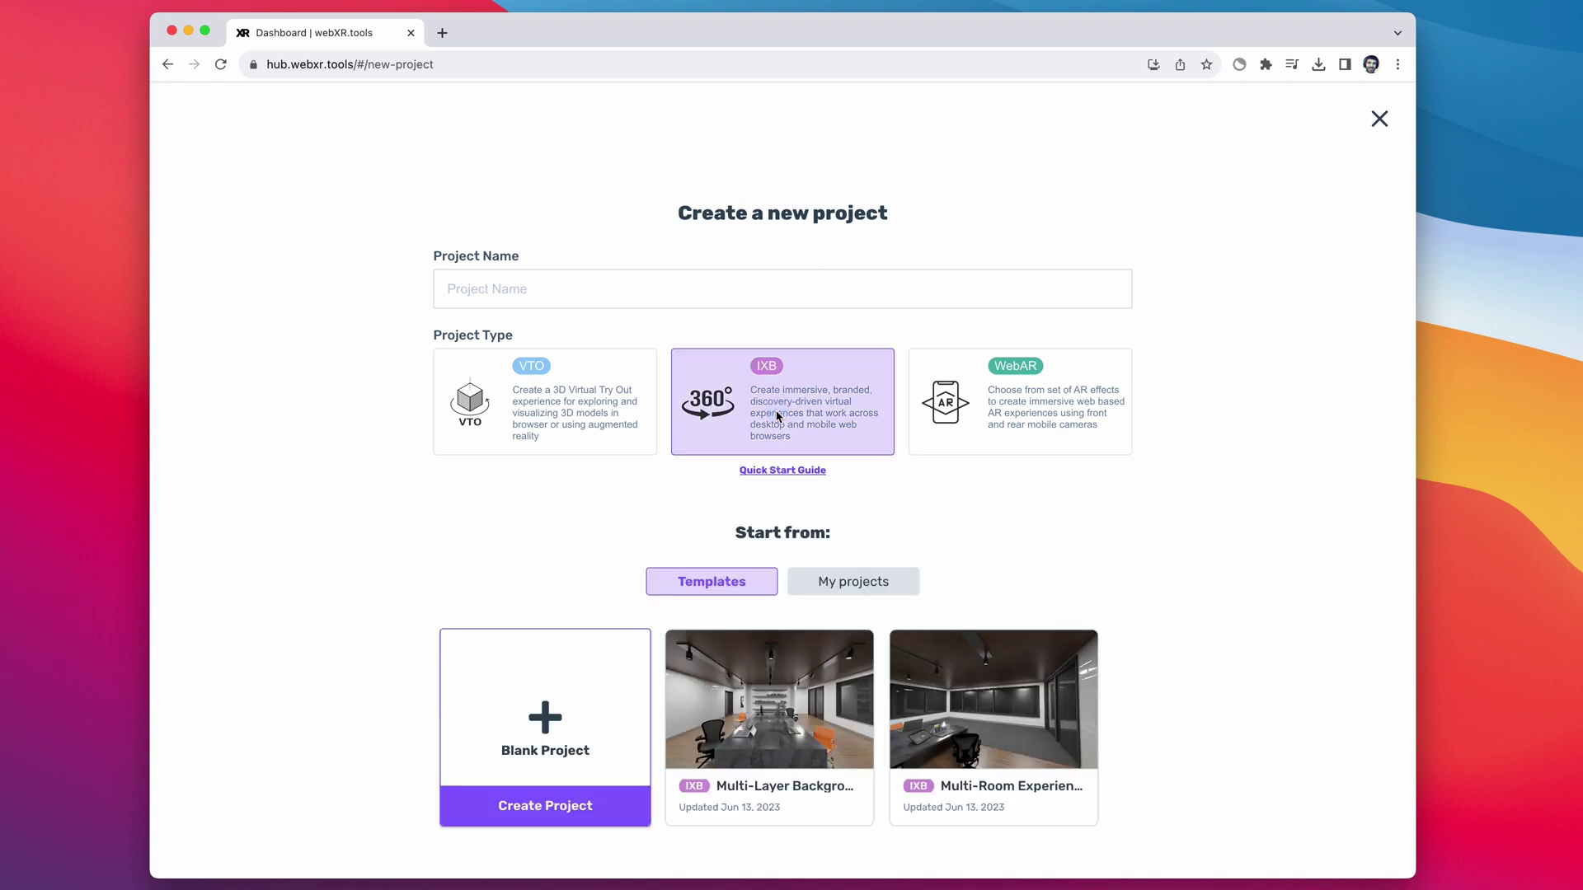
left_click(517, 290)
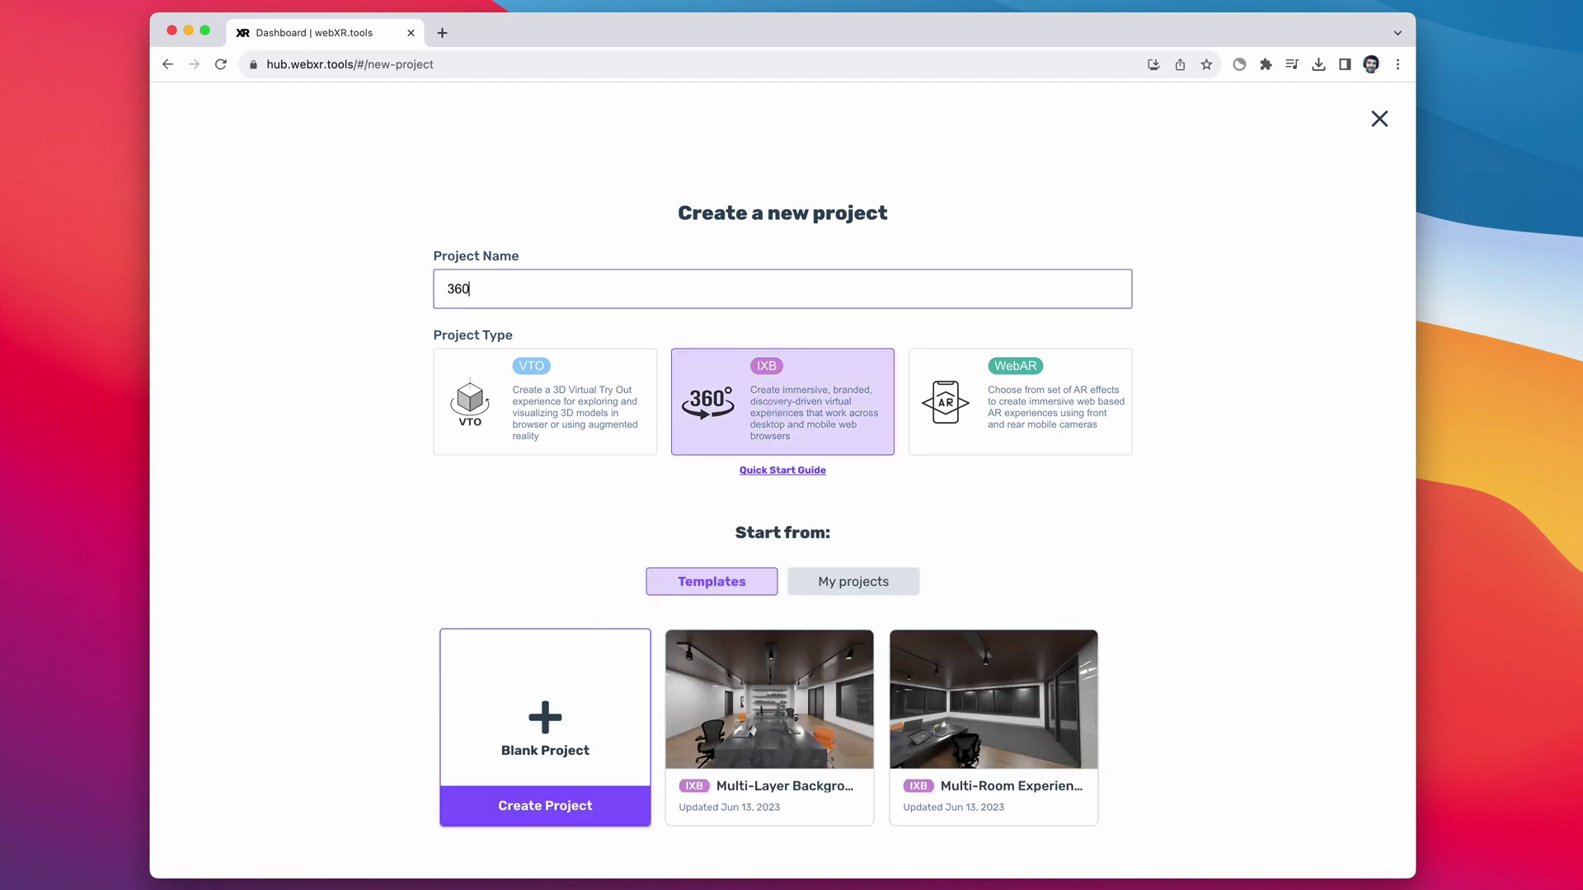
left_click(505, 823)
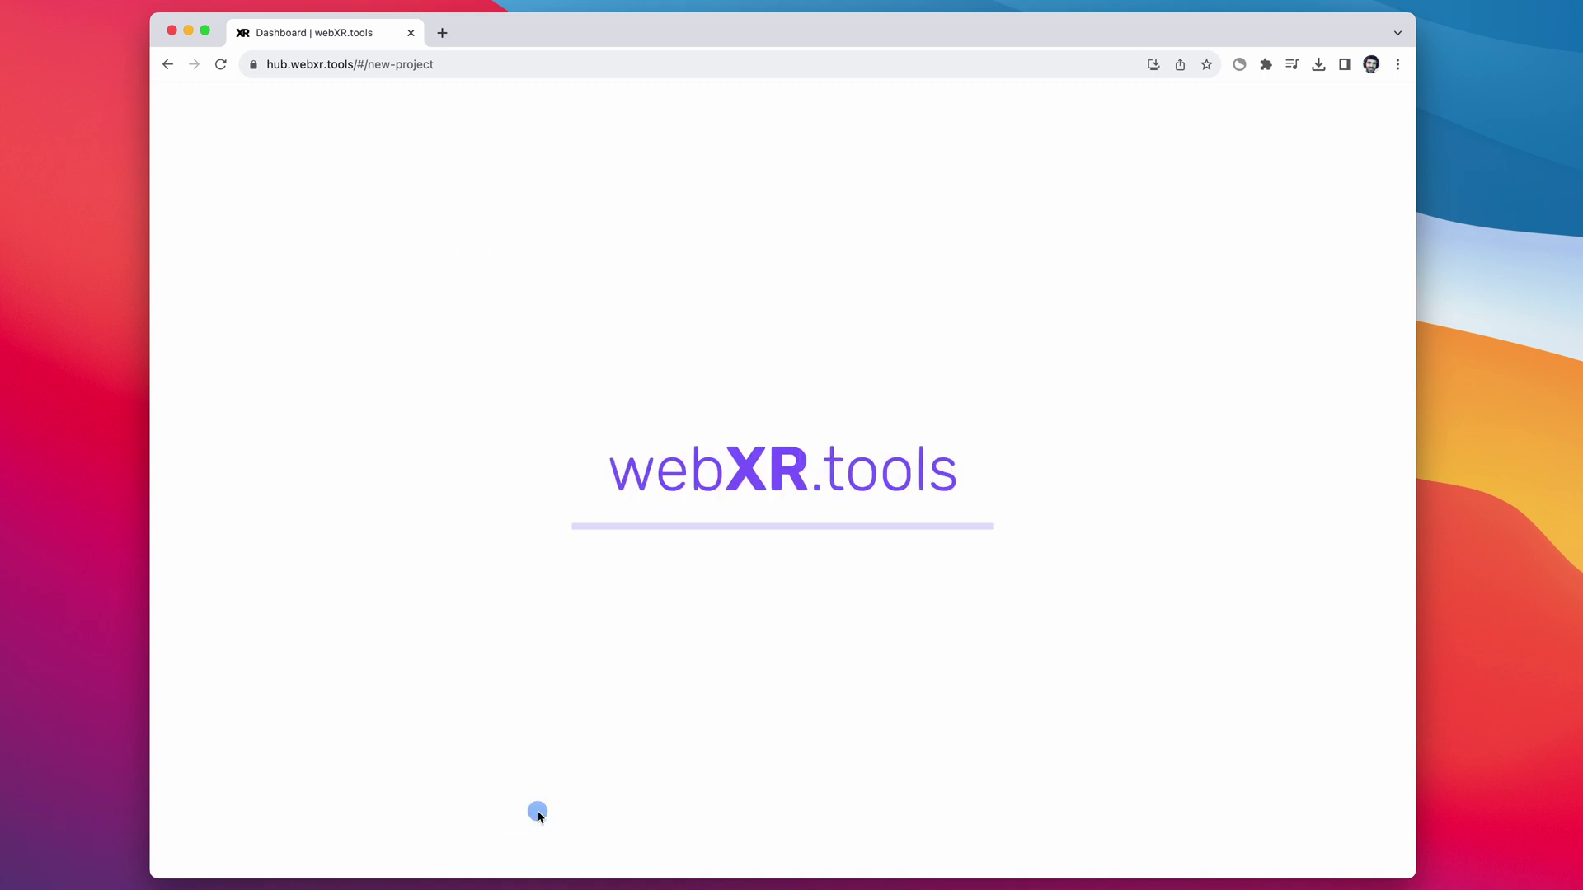
left_click_drag(769, 700, 636, 449)
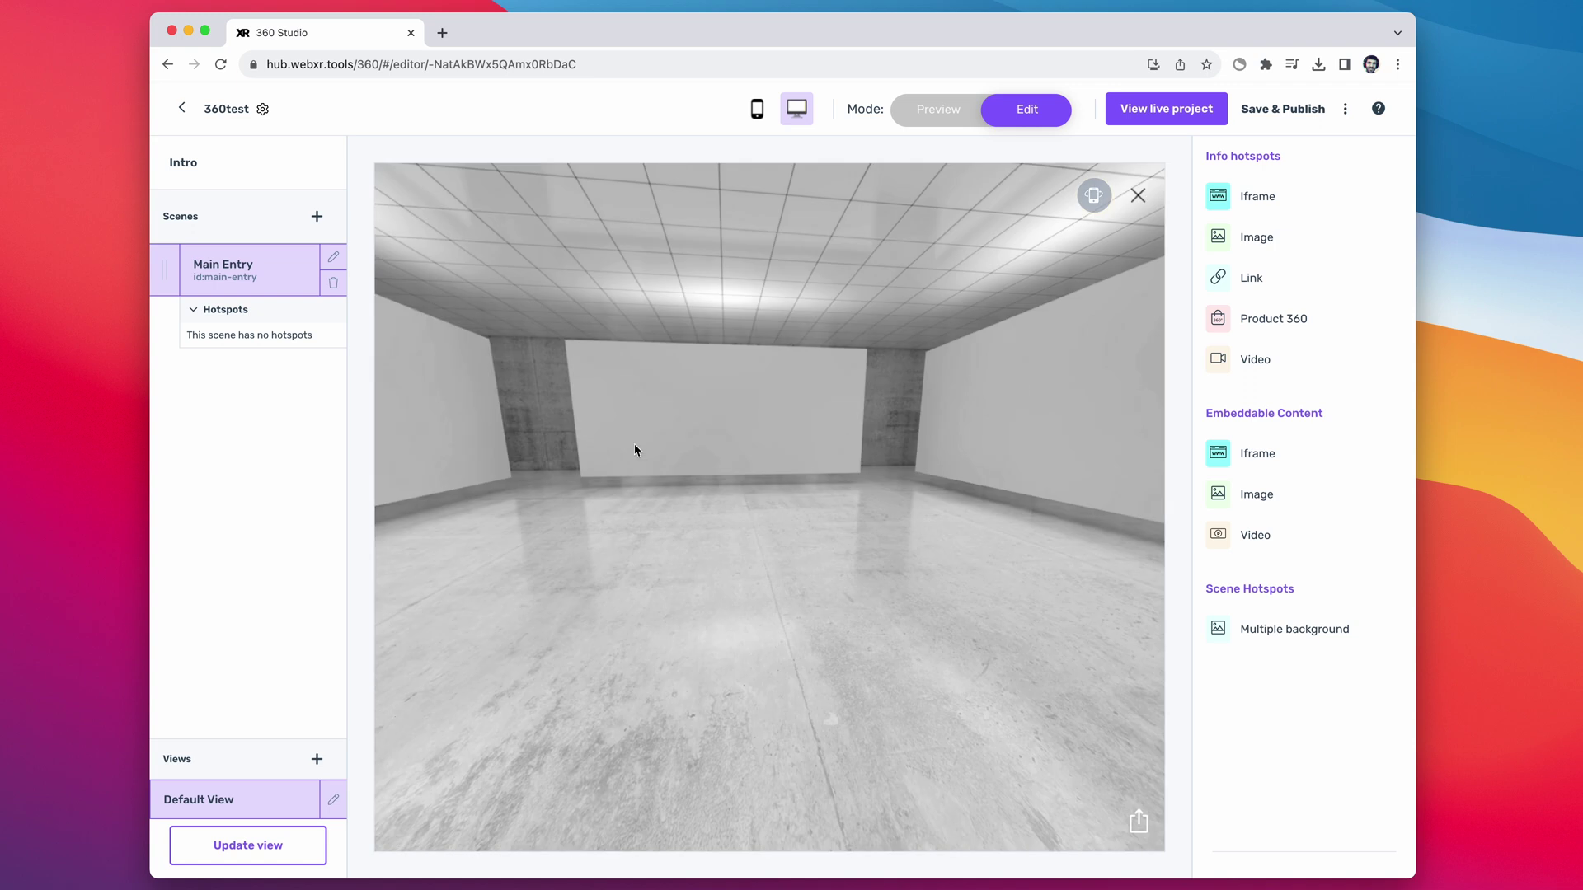
Step: Generate an AI panorama for Main Entry with 'magic' added to the prompt, and save the scene
left_click(334, 259)
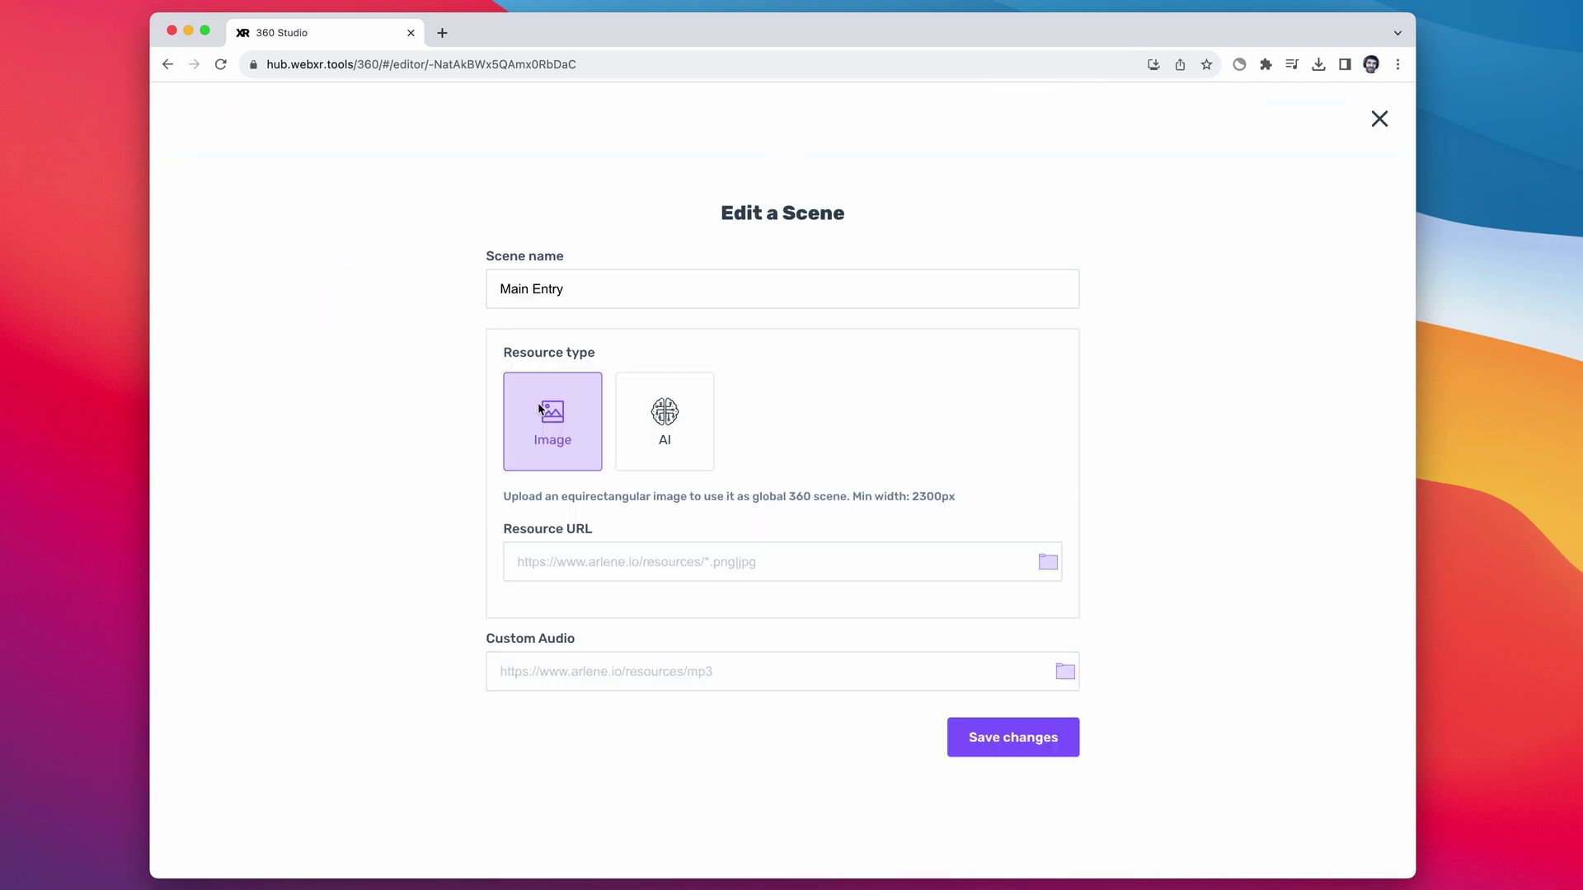
left_click(684, 434)
scroll(747, 524, "down", 3)
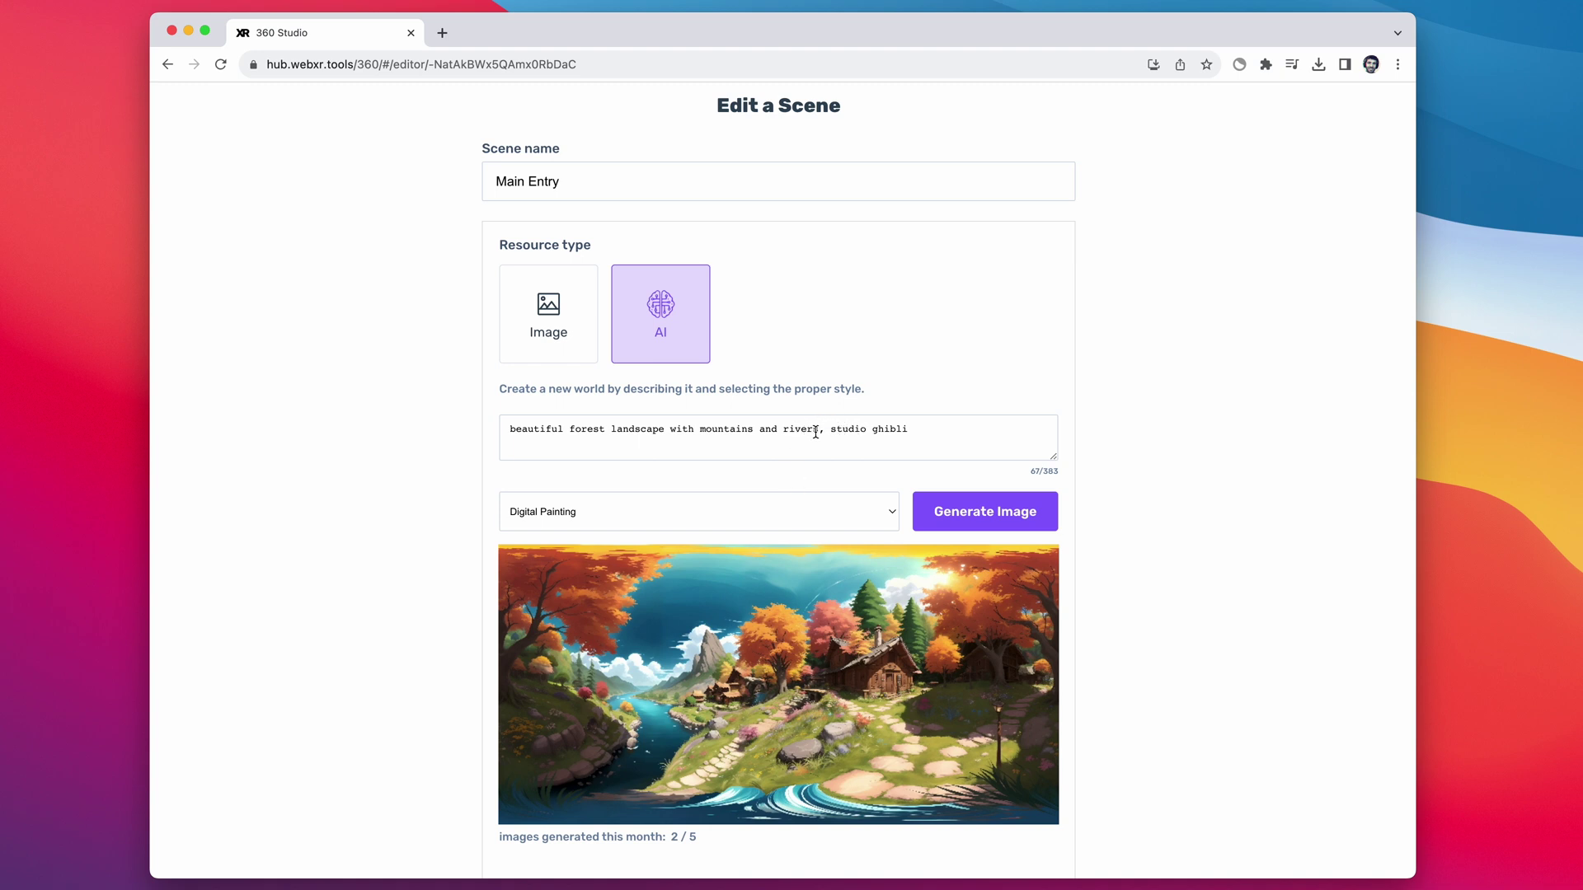
left_click(569, 430)
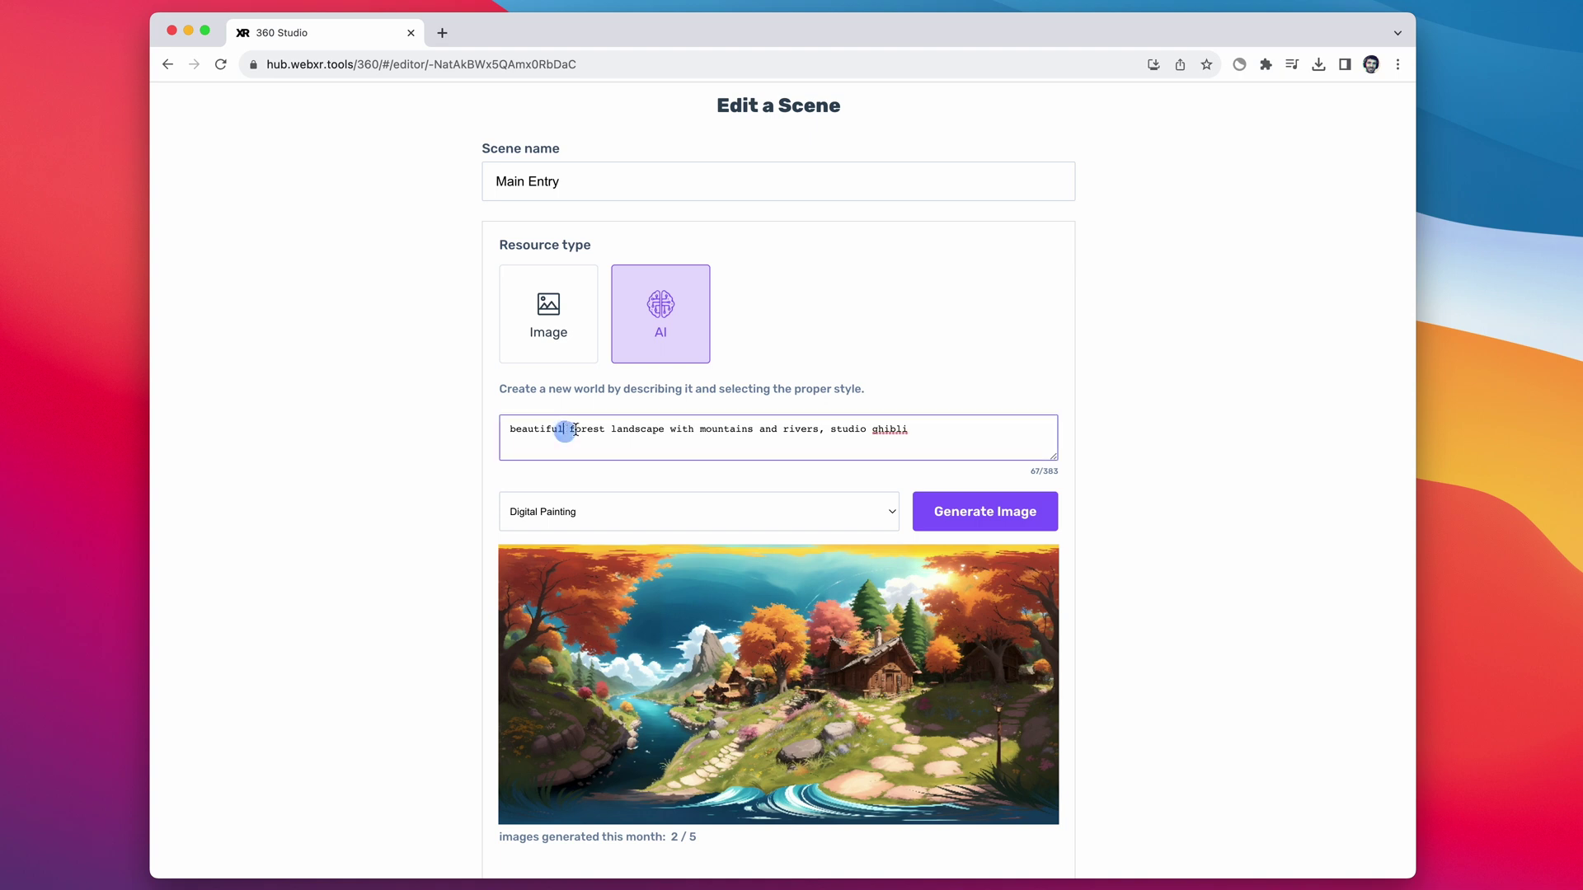
type(", magica")
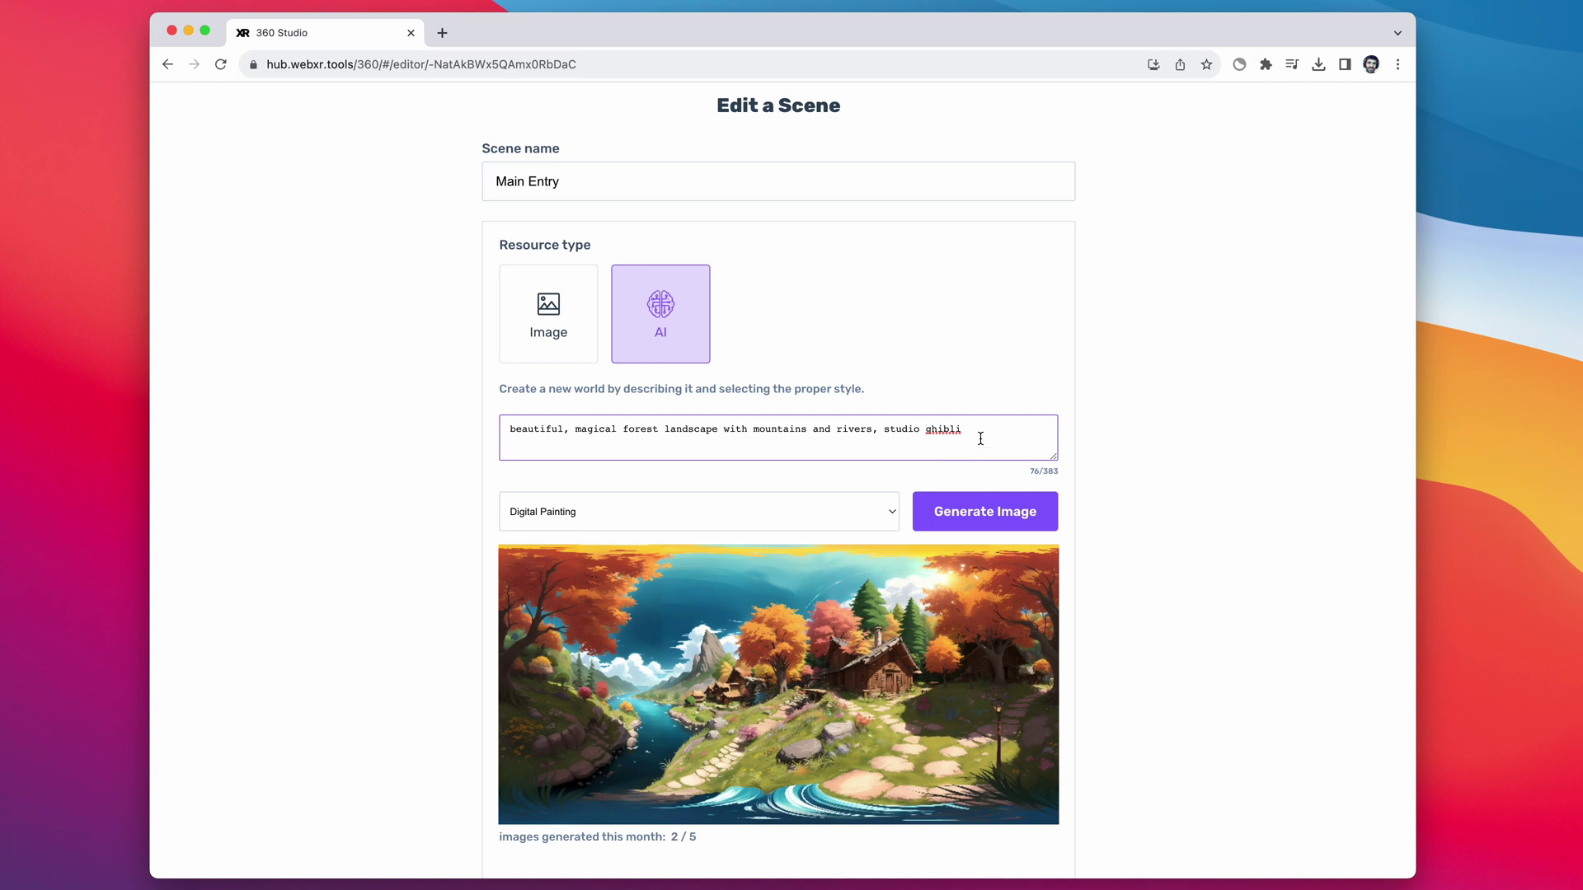
left_click(990, 522)
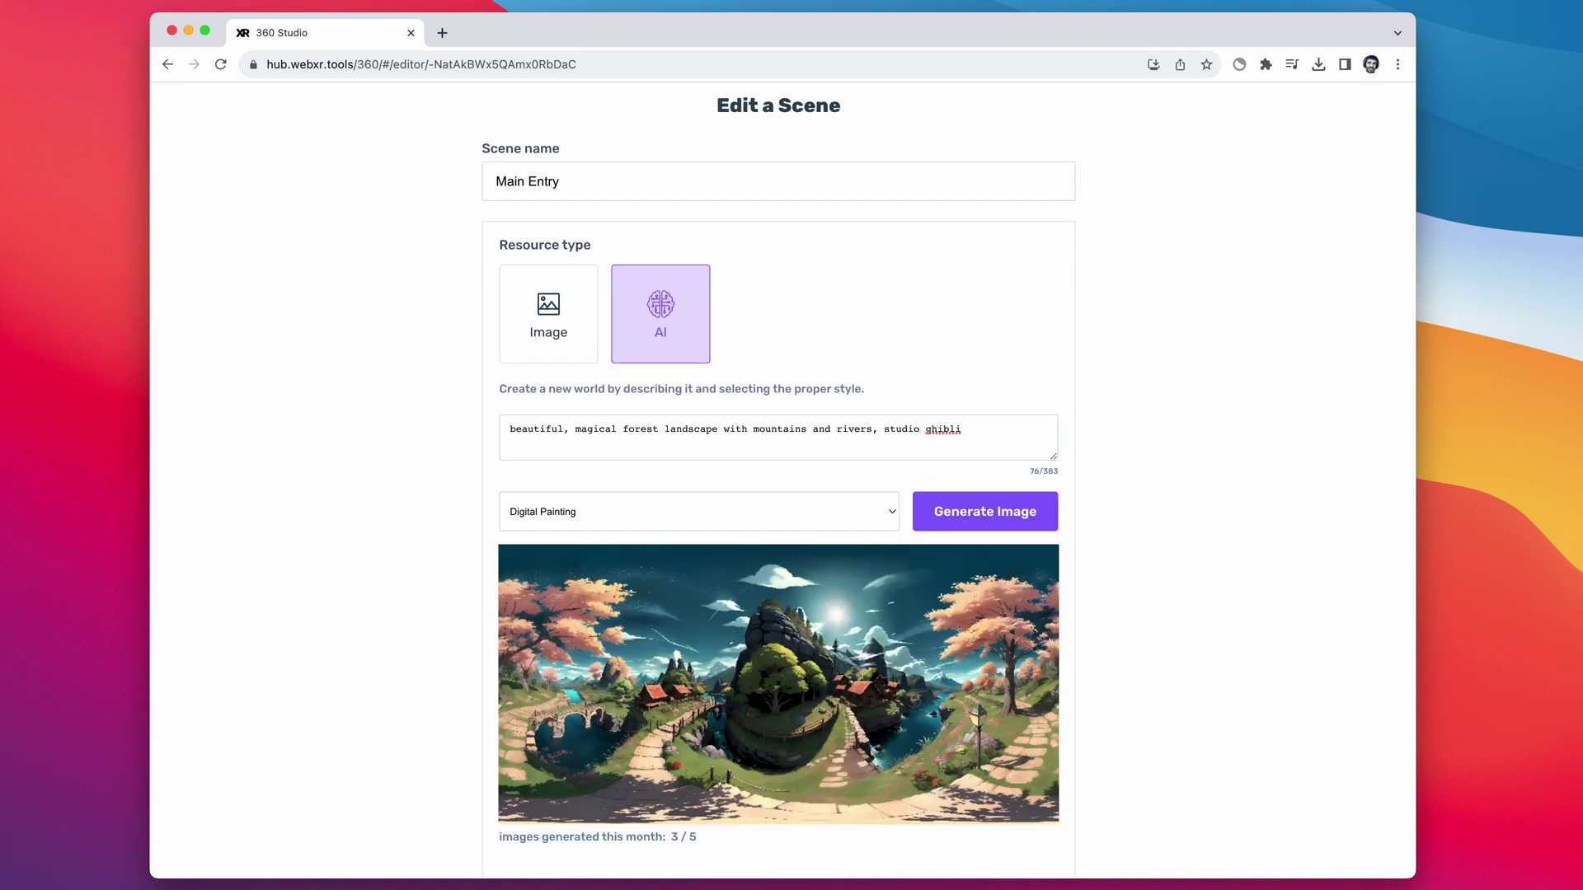
scroll(1191, 490, "down", 3)
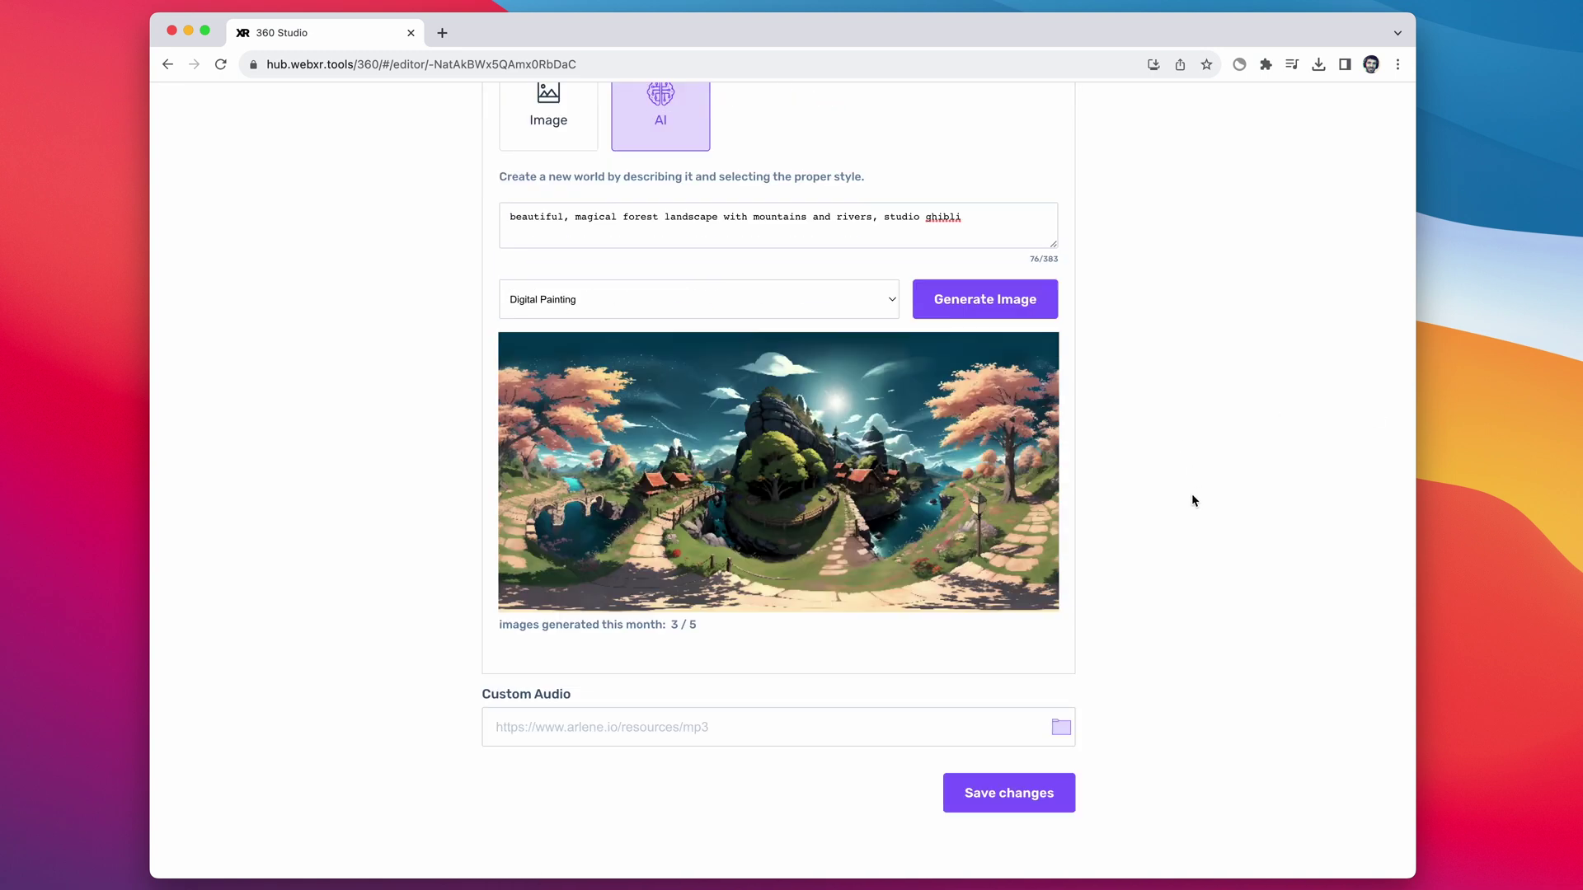
left_click(1009, 804)
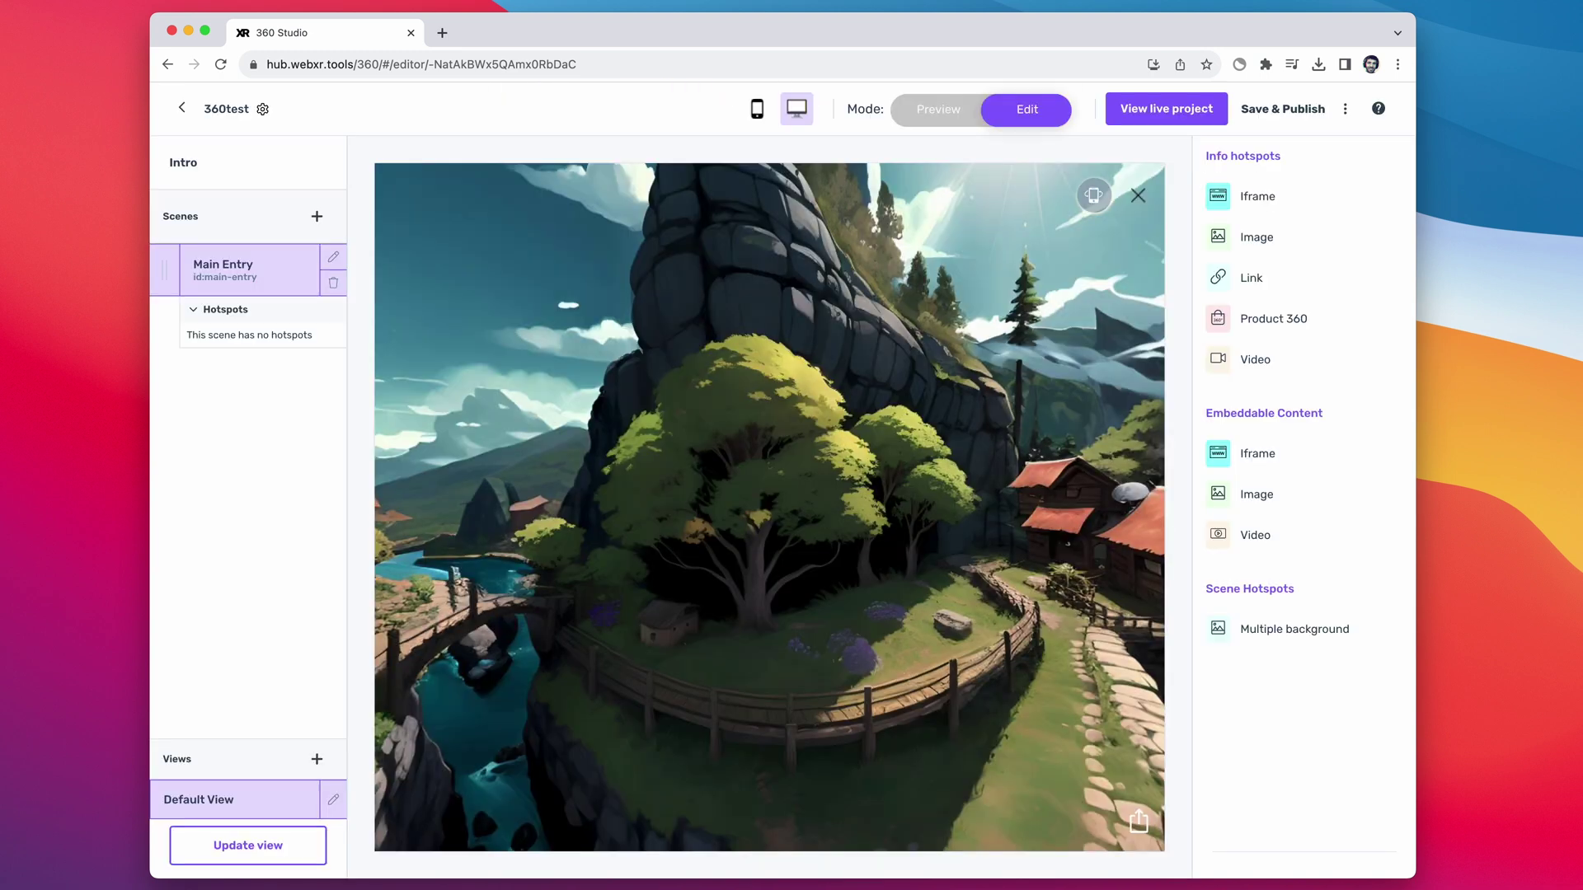
Step: Check the houses, bridge and river in the forest panorama, then save and publish 360test
left_click_drag(783, 462, 978, 552)
left_click_drag(737, 453, 948, 462)
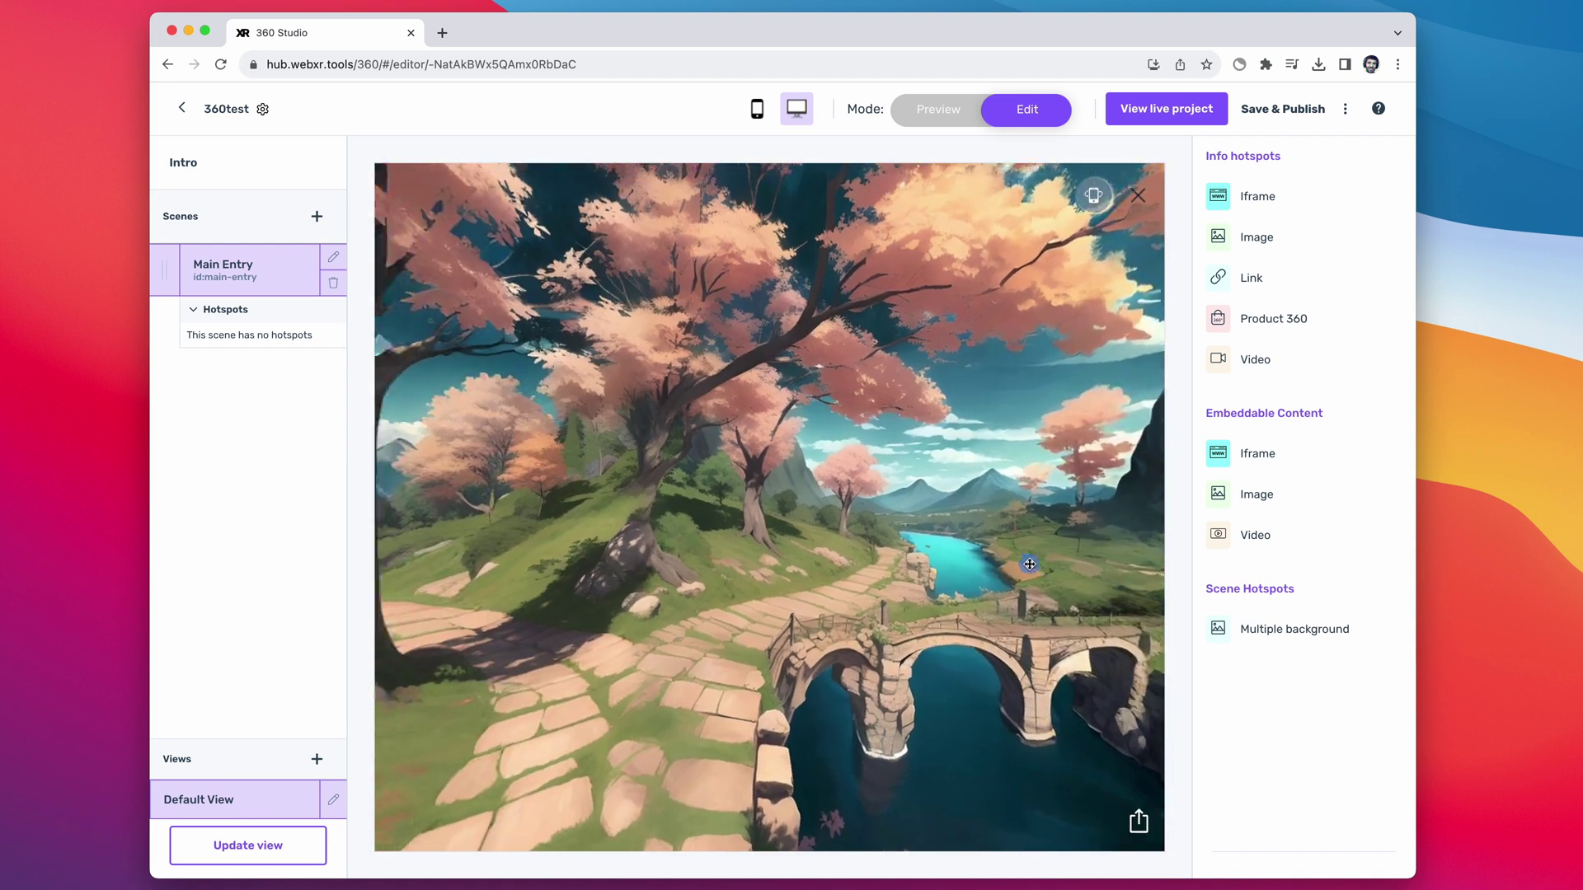
left_click(1269, 117)
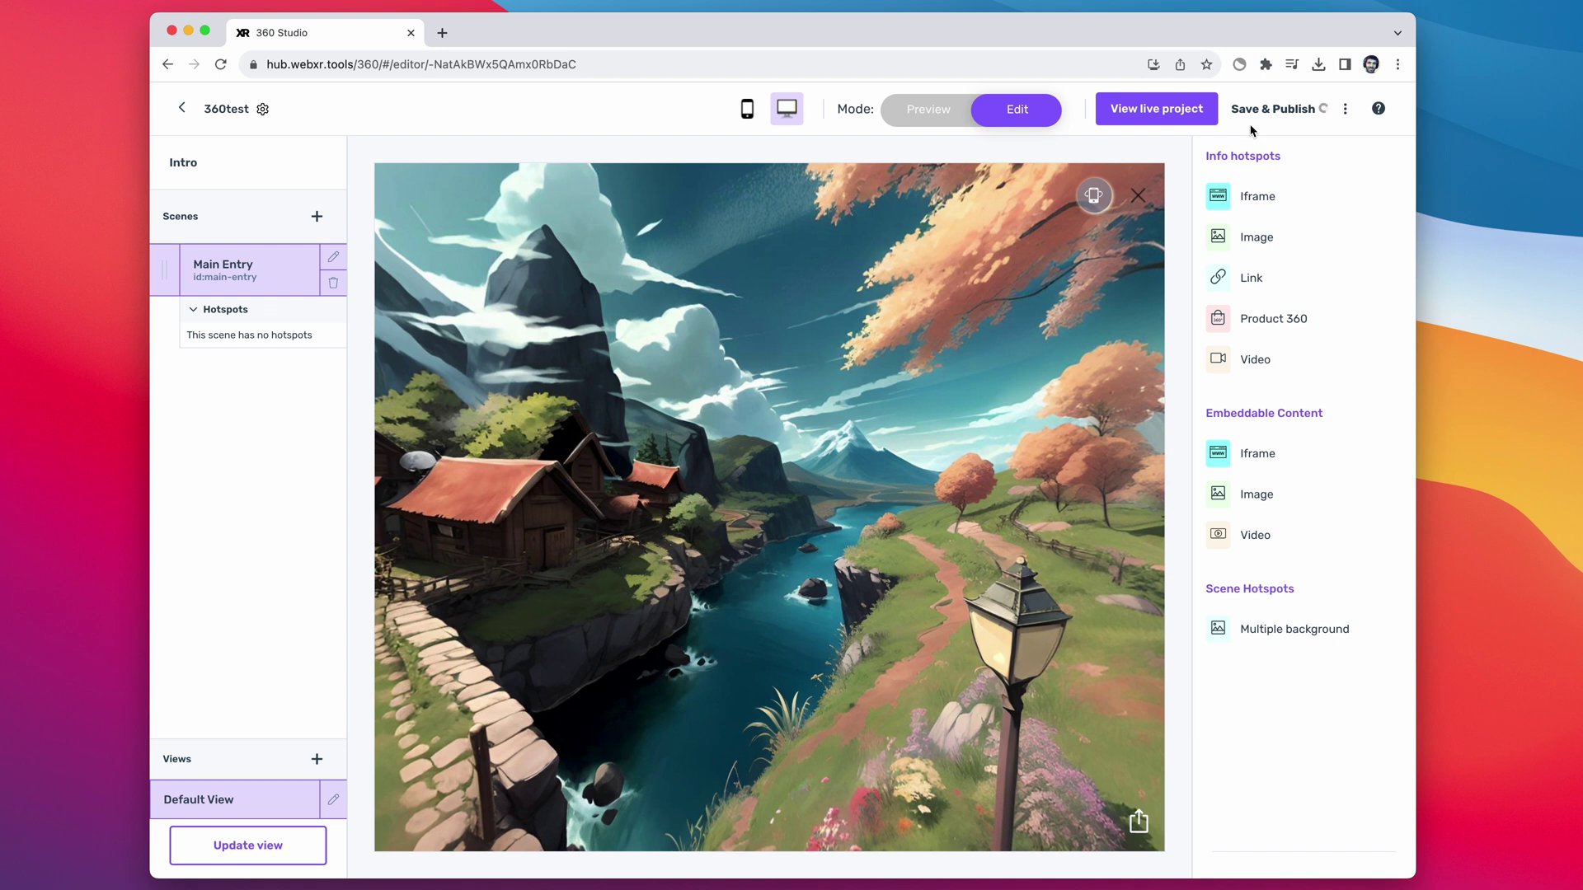
Step: Open the live 360test tour, start the forest experience, and create a QR code for its link
left_click(1169, 119)
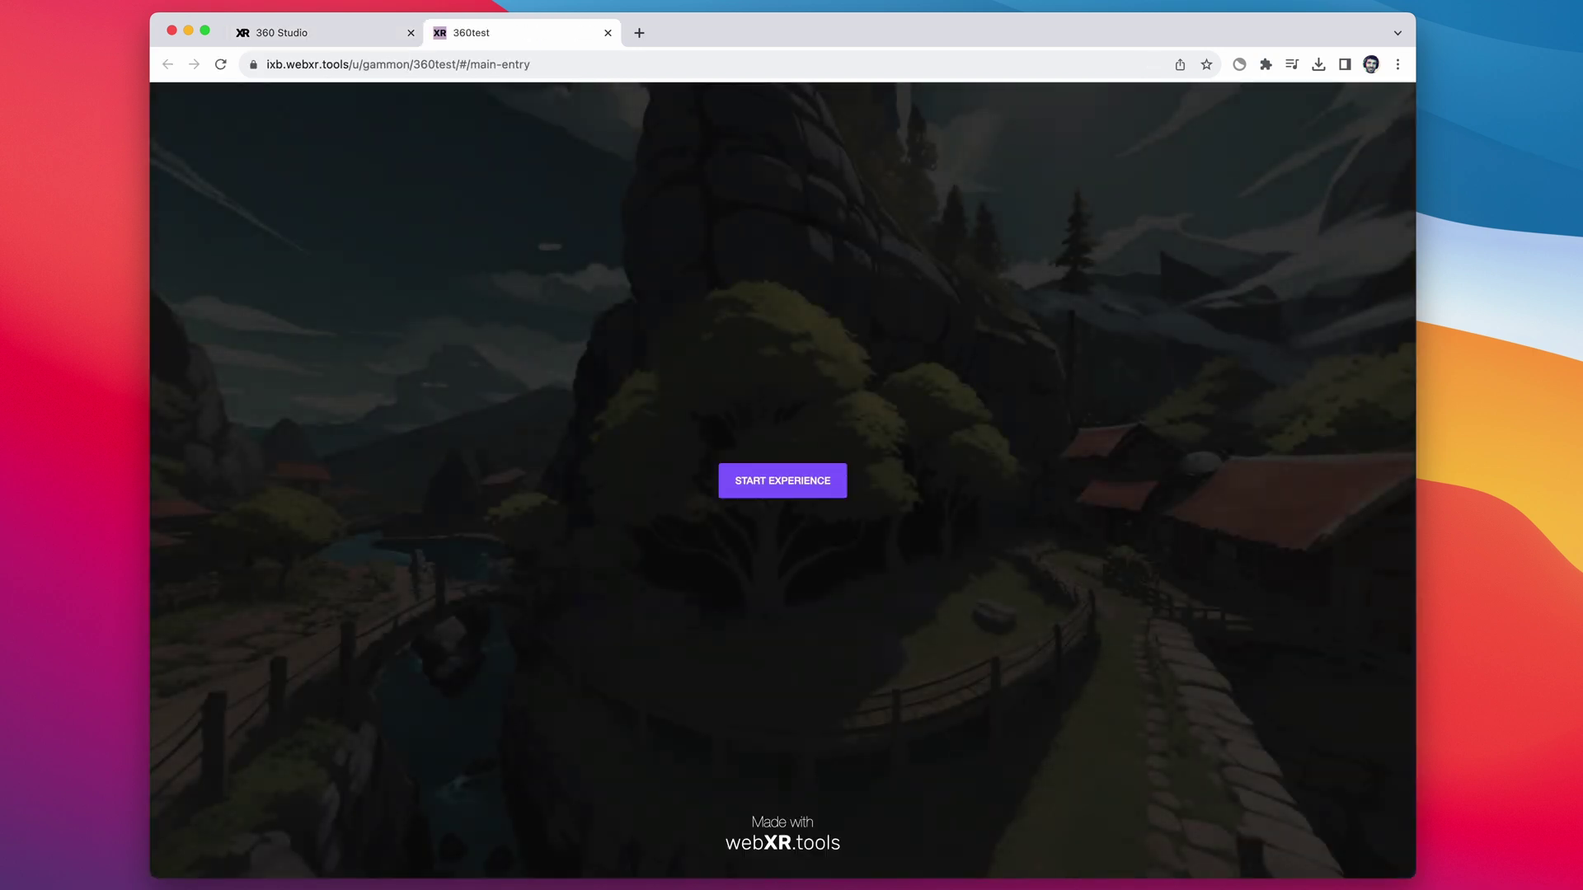
left_click(767, 496)
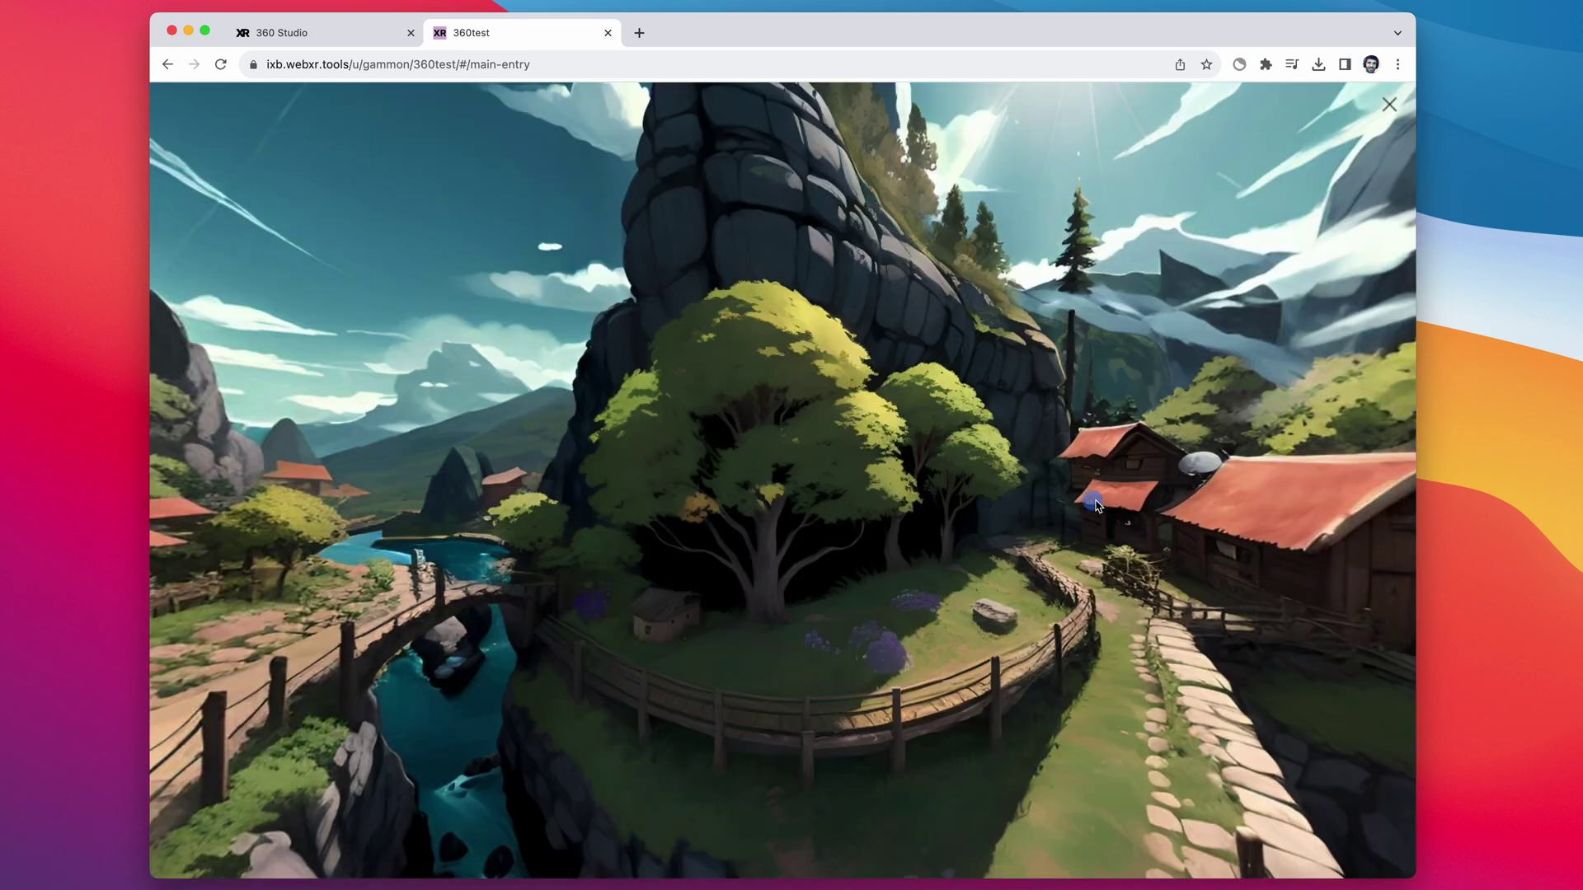
left_click_drag(1095, 501, 1165, 361)
left_click(1180, 65)
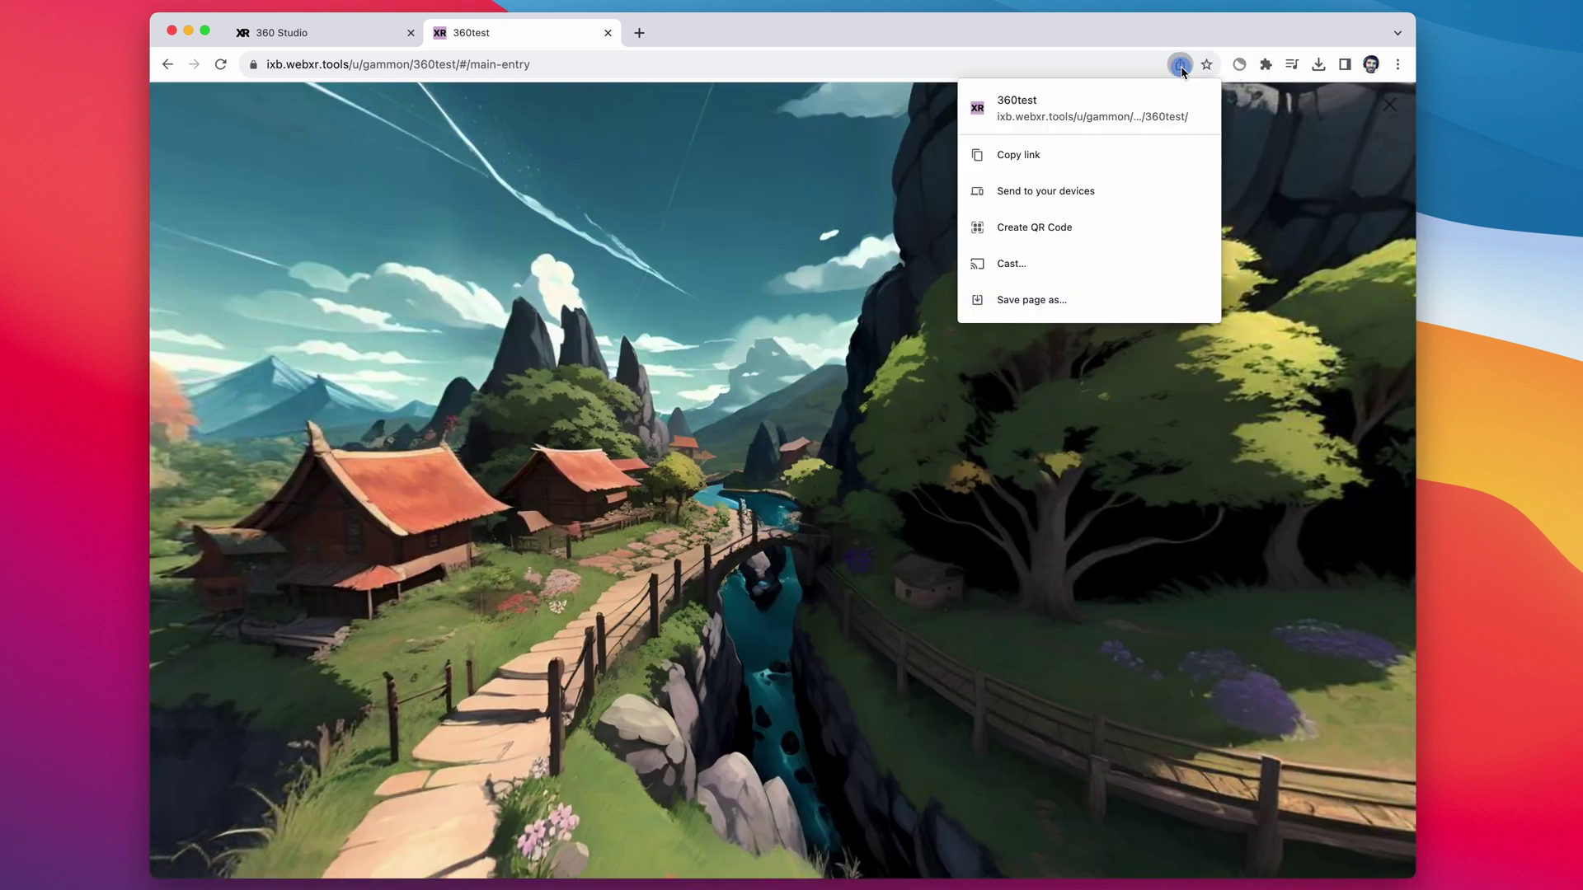
left_click(1115, 238)
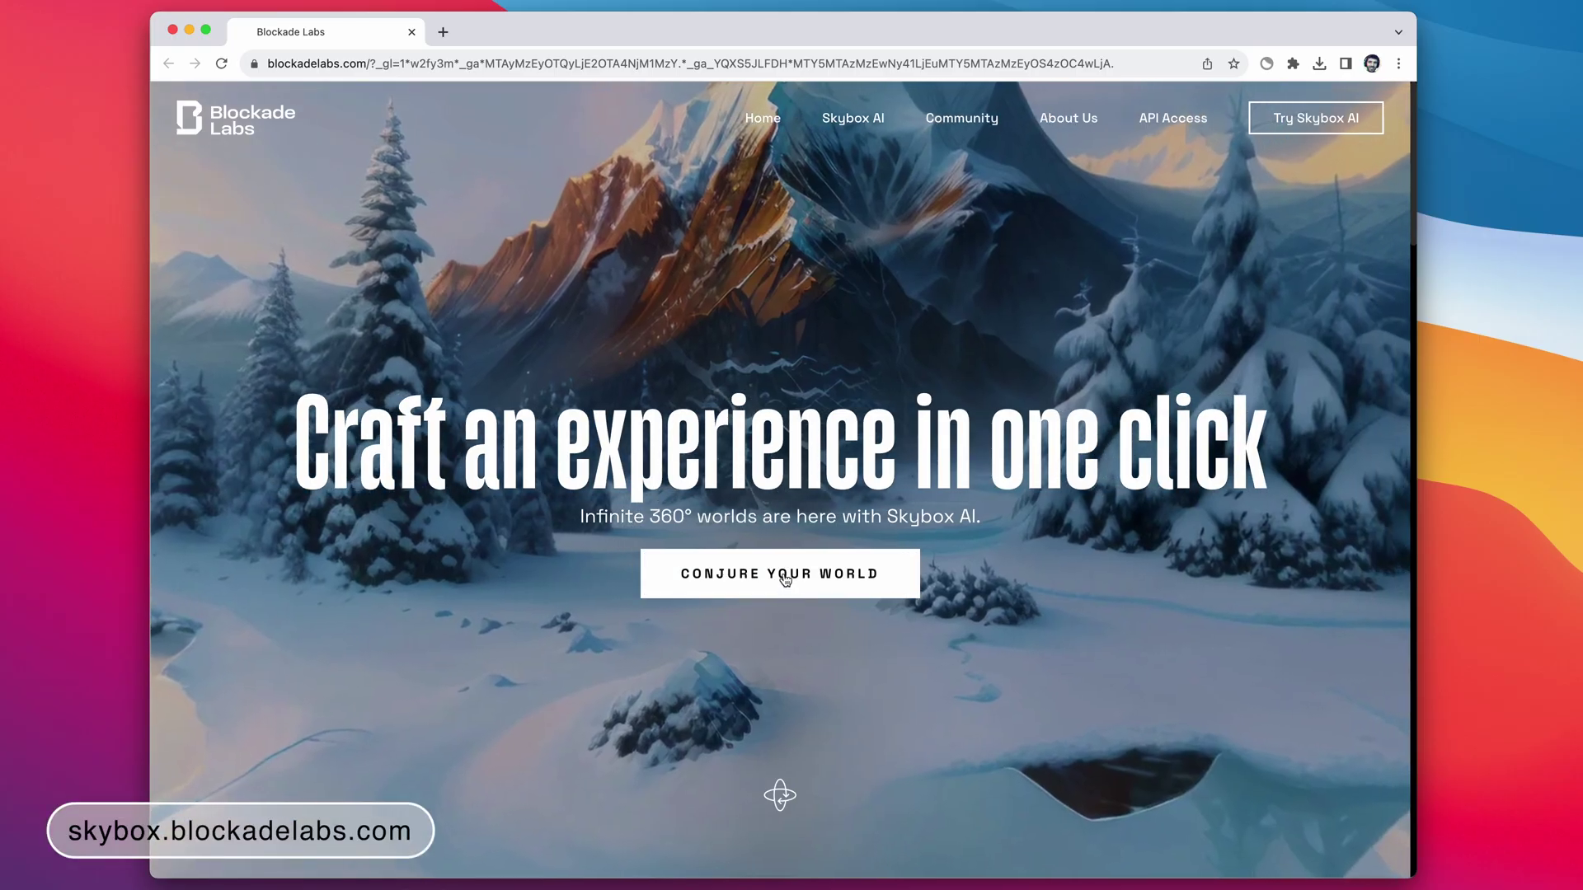
Step: Start a new Skybox AI sketch and paint a green ridge line rising into peaks on the right
left_click(780, 569)
left_click_drag(732, 396, 493, 450)
left_click(423, 748)
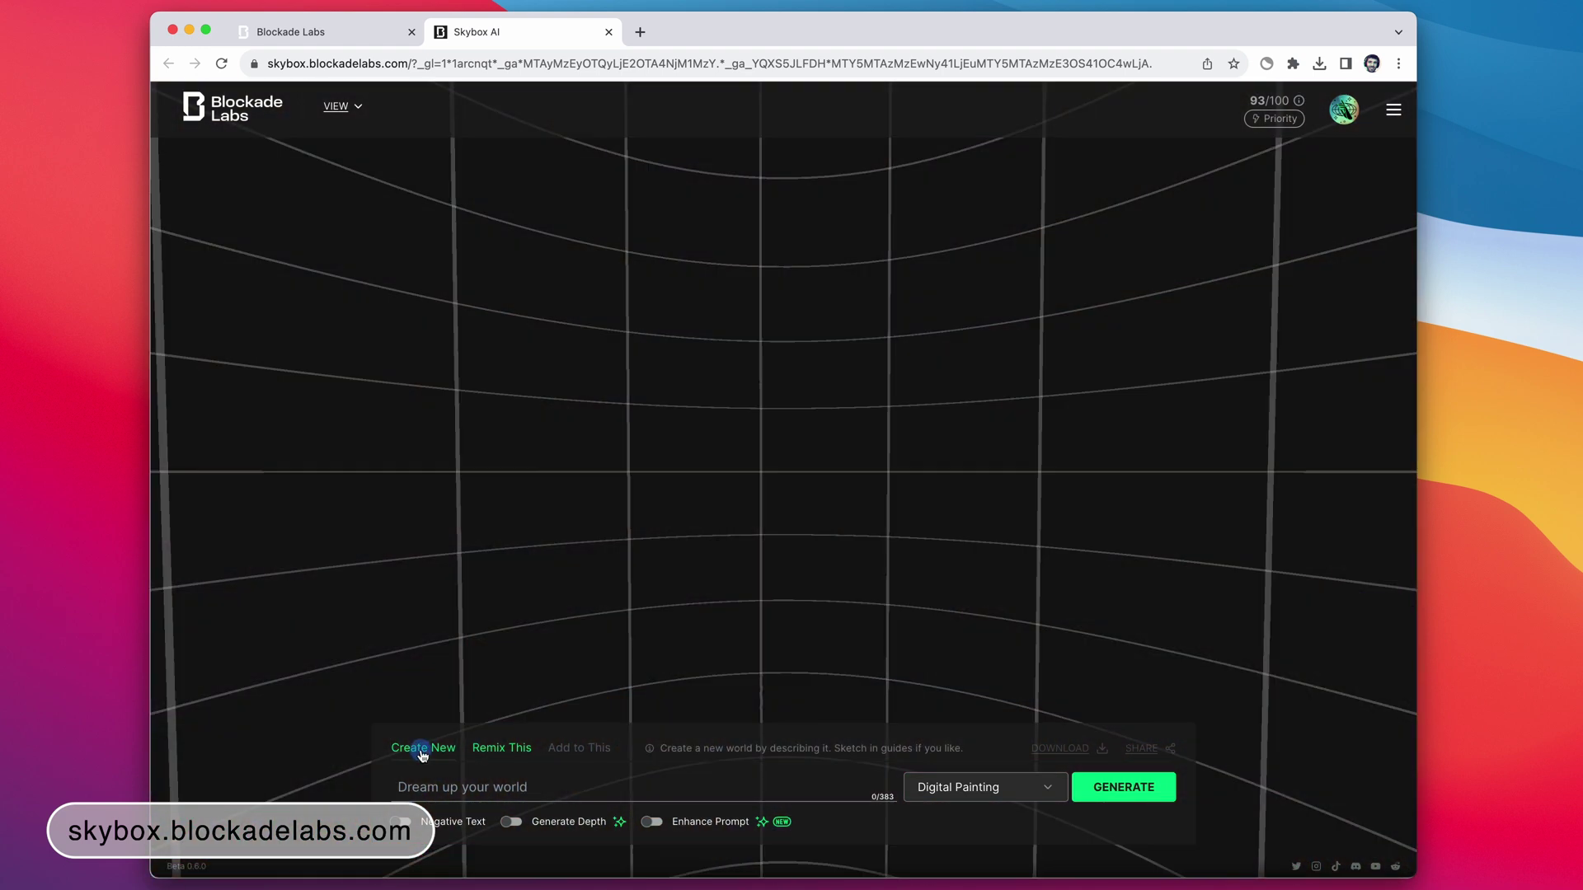
left_click(192, 286)
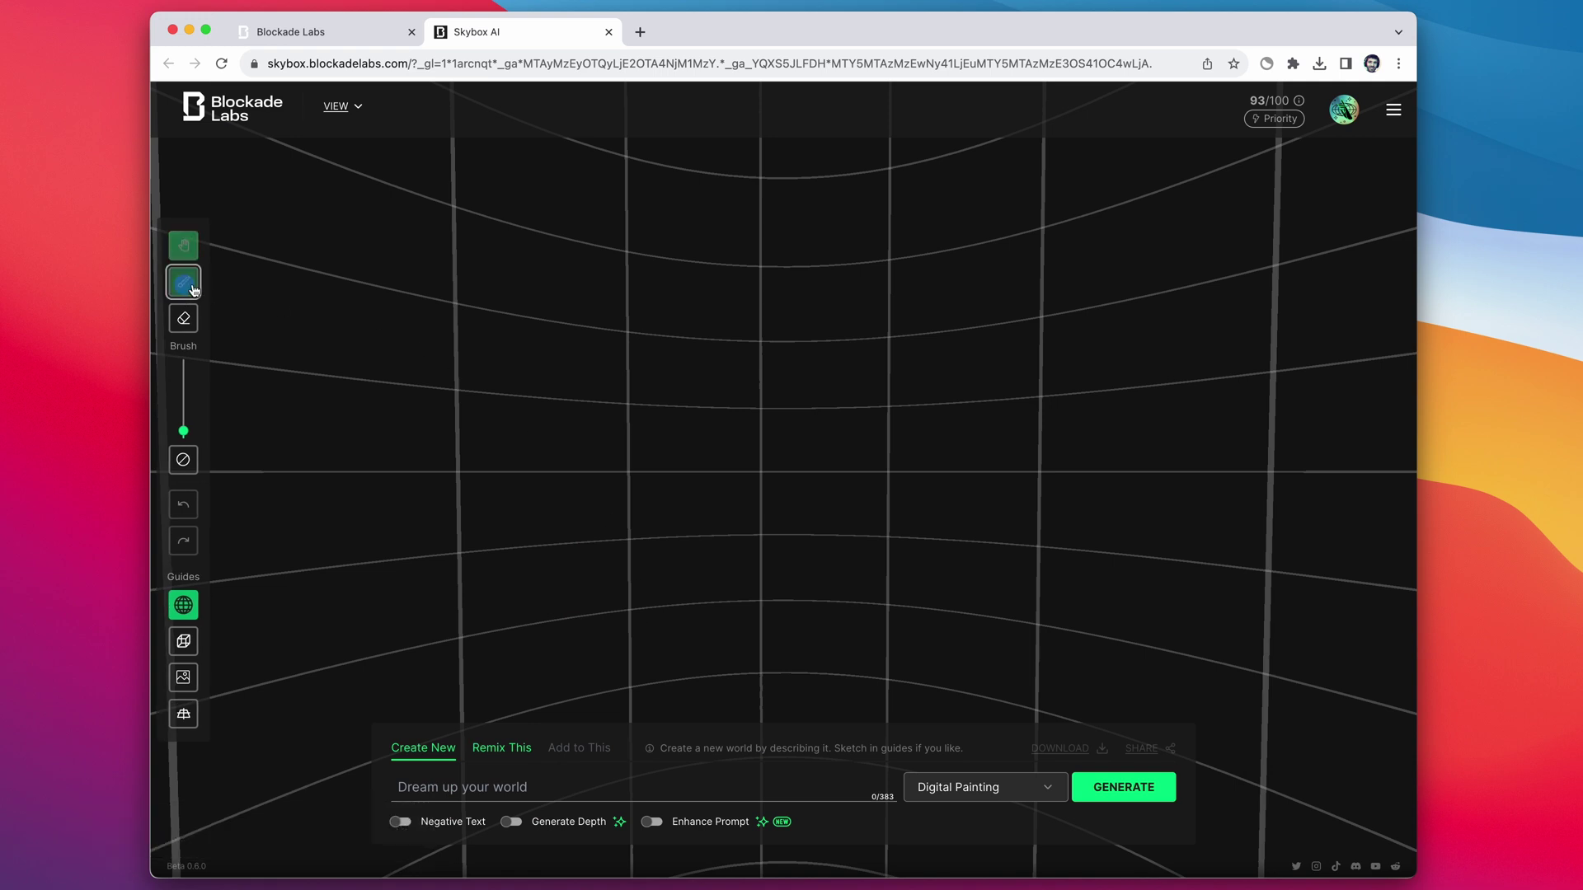
left_click_drag(277, 490, 300, 484)
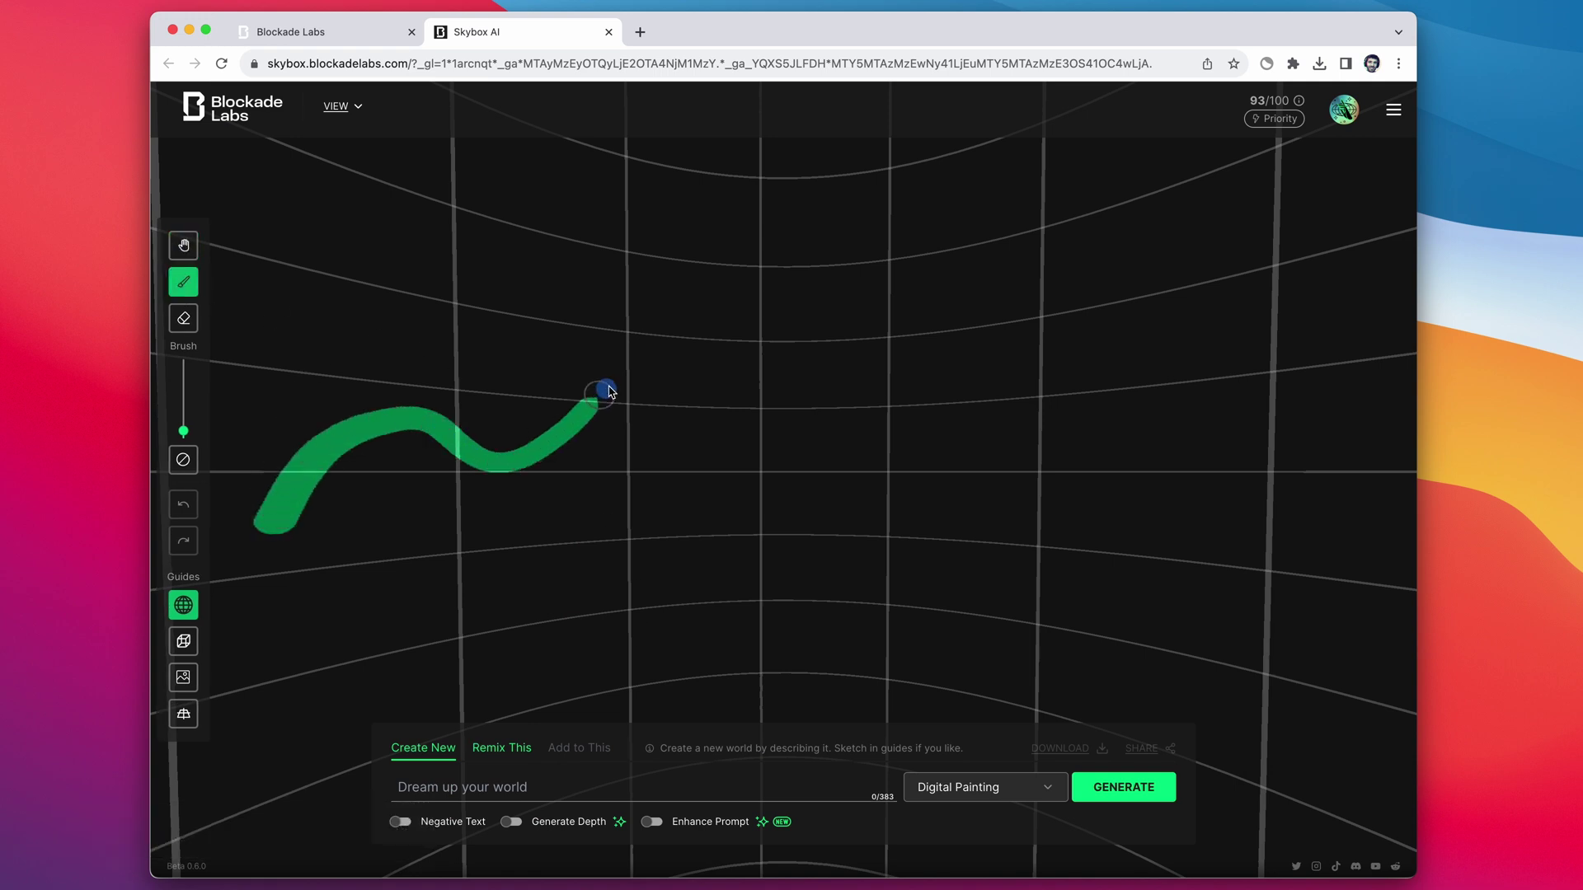
mouse_move(989, 501)
left_mouse_down()
mouse_move(1123, 530)
mouse_move(1294, 247)
mouse_move(1354, 287)
left_mouse_up()
Step: Generate the 'ghibli forest mountains' skybox and download the image to the Desktop
left_click(655, 788)
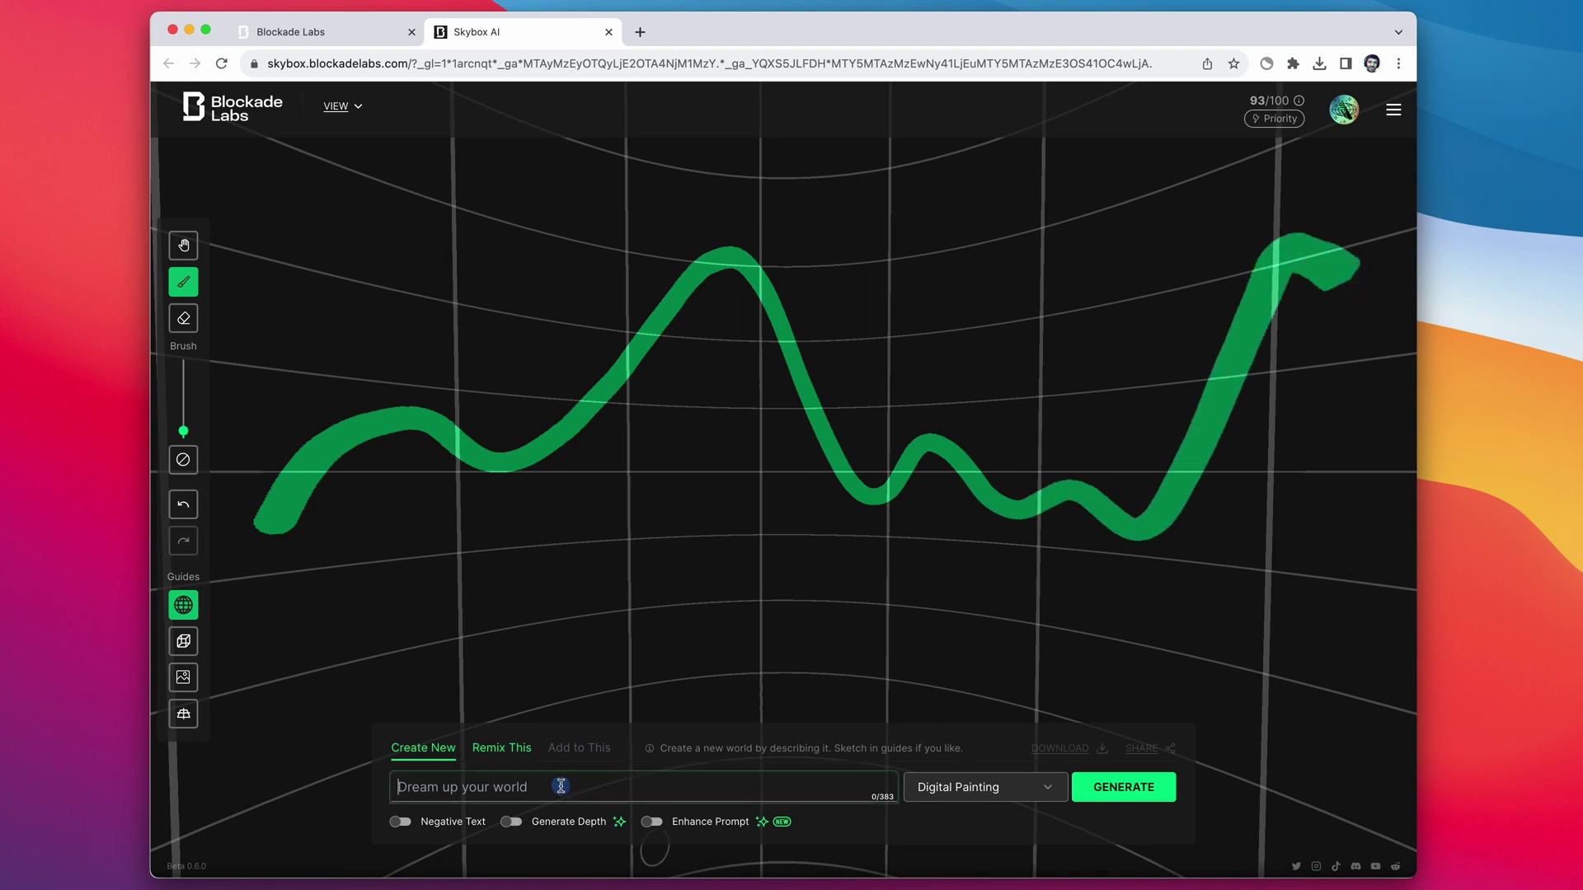
type("ghibli forest mountains")
key("Return")
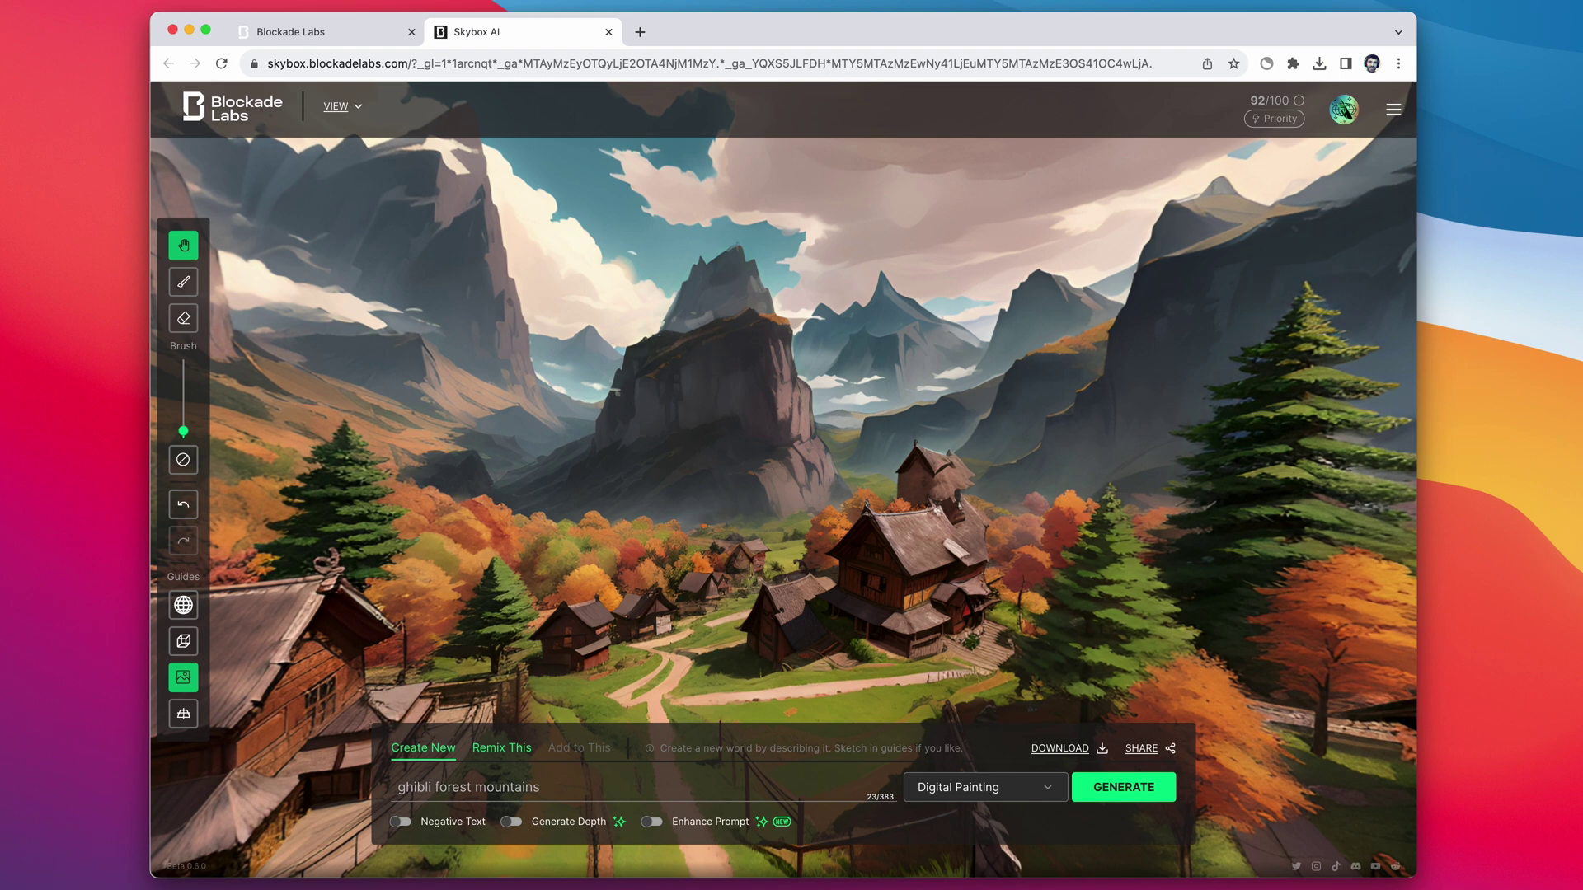
left_click_drag(1024, 505, 790, 441)
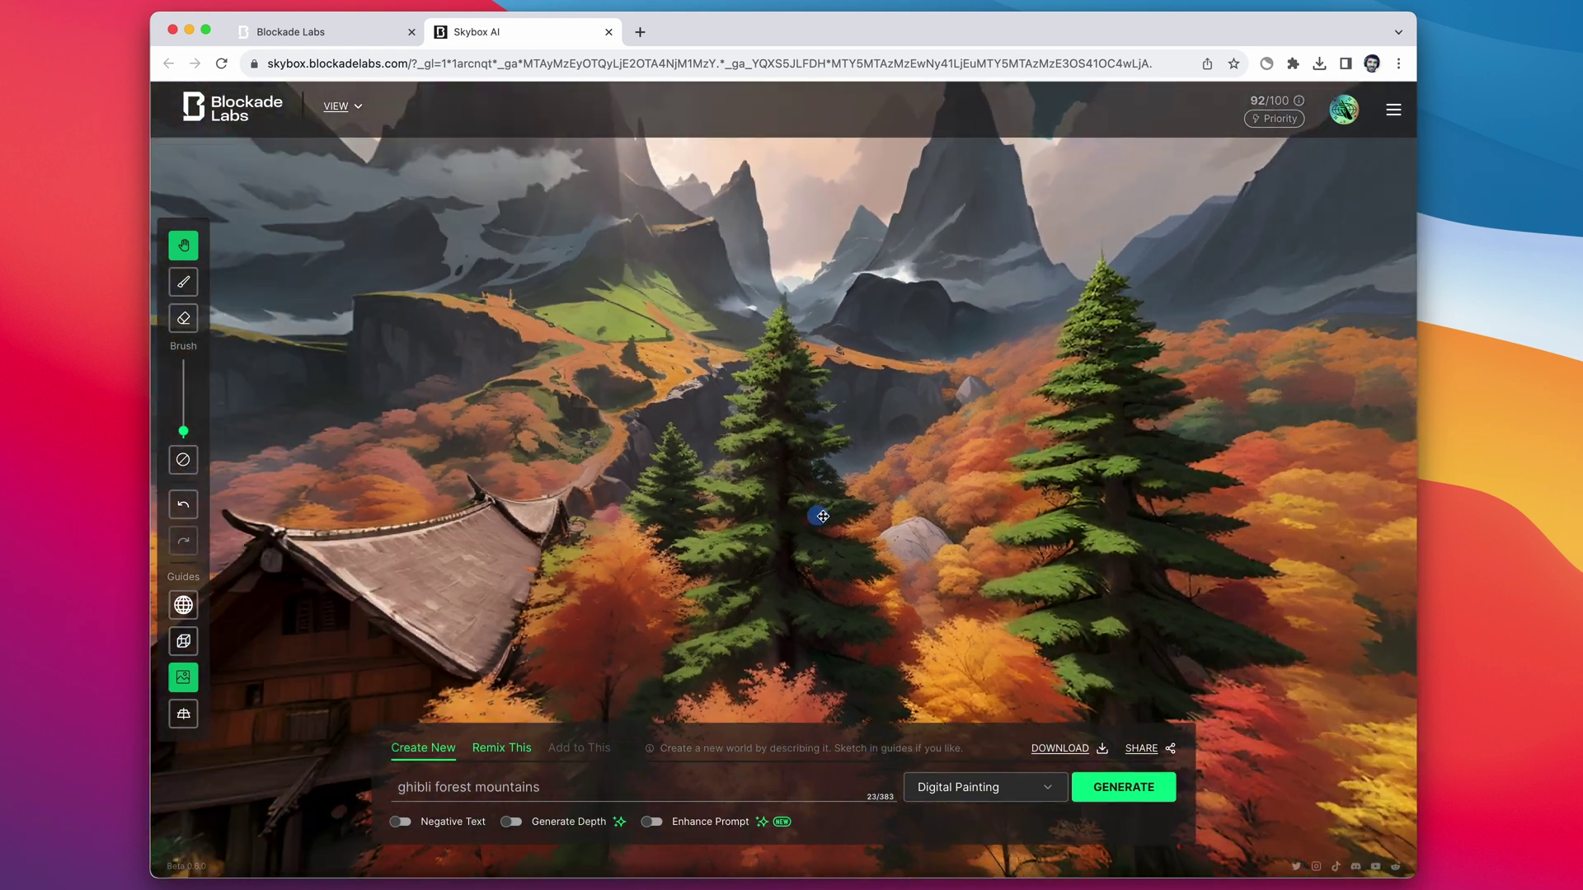
left_click_drag(823, 516, 1336, 509)
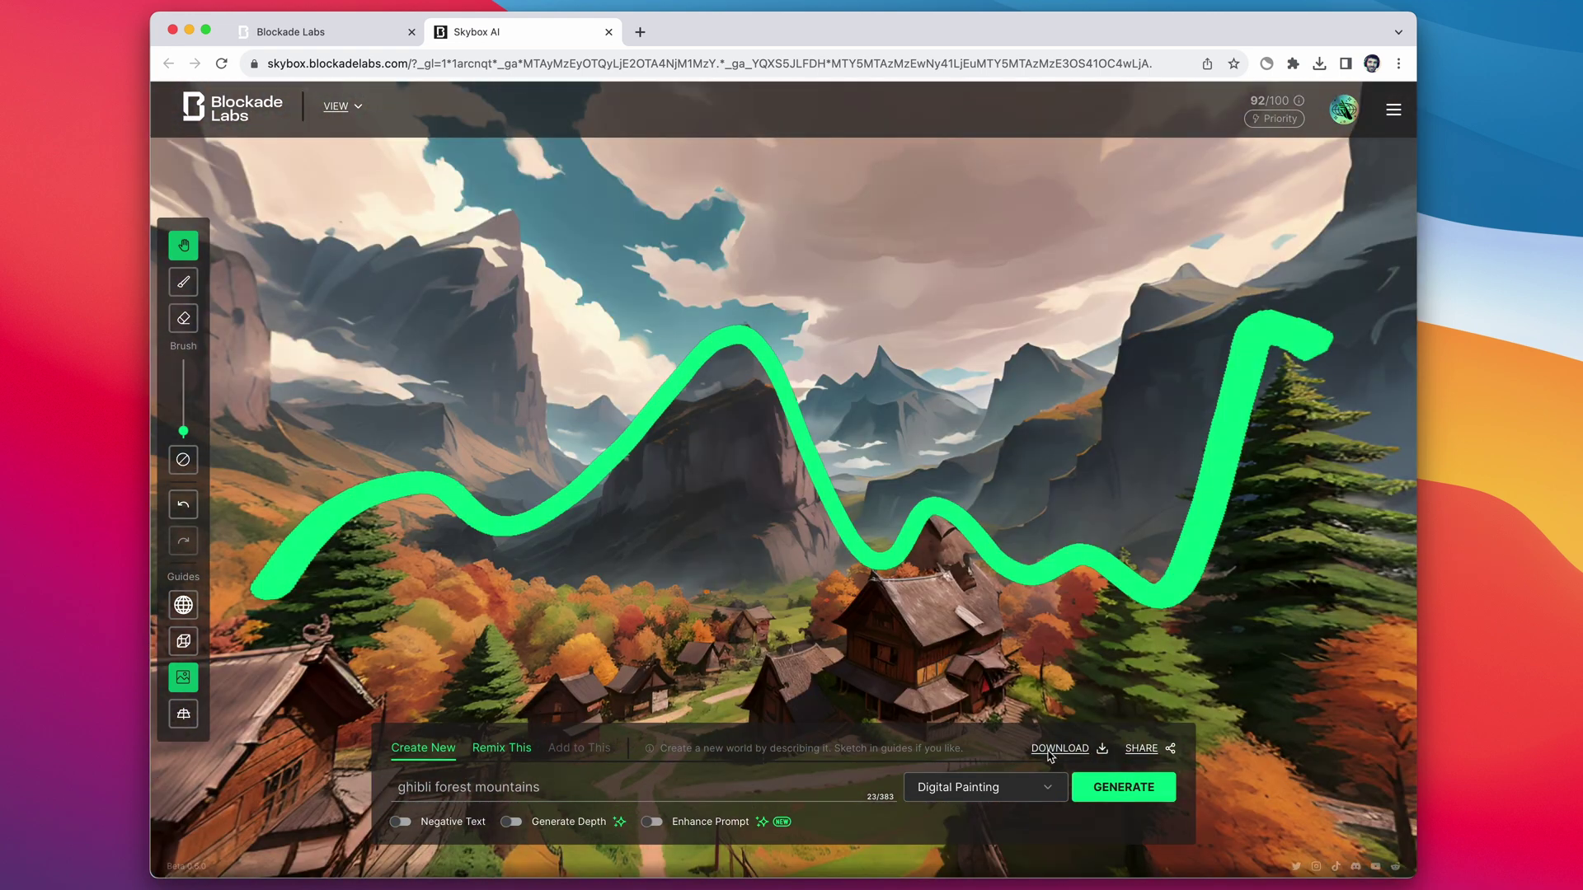
left_click(1049, 751)
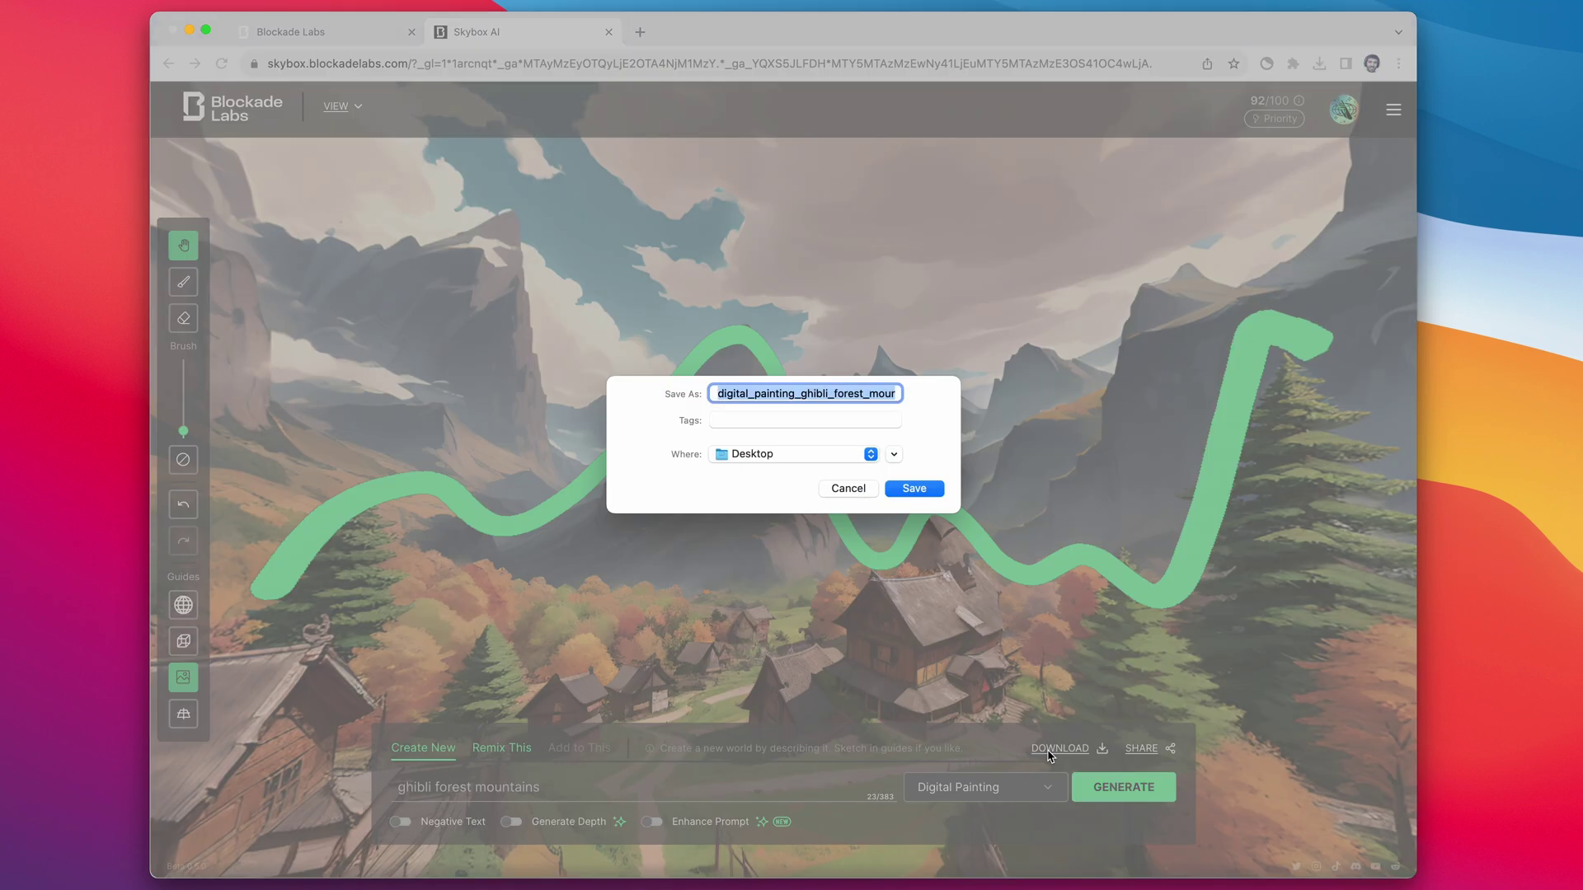
left_click(912, 490)
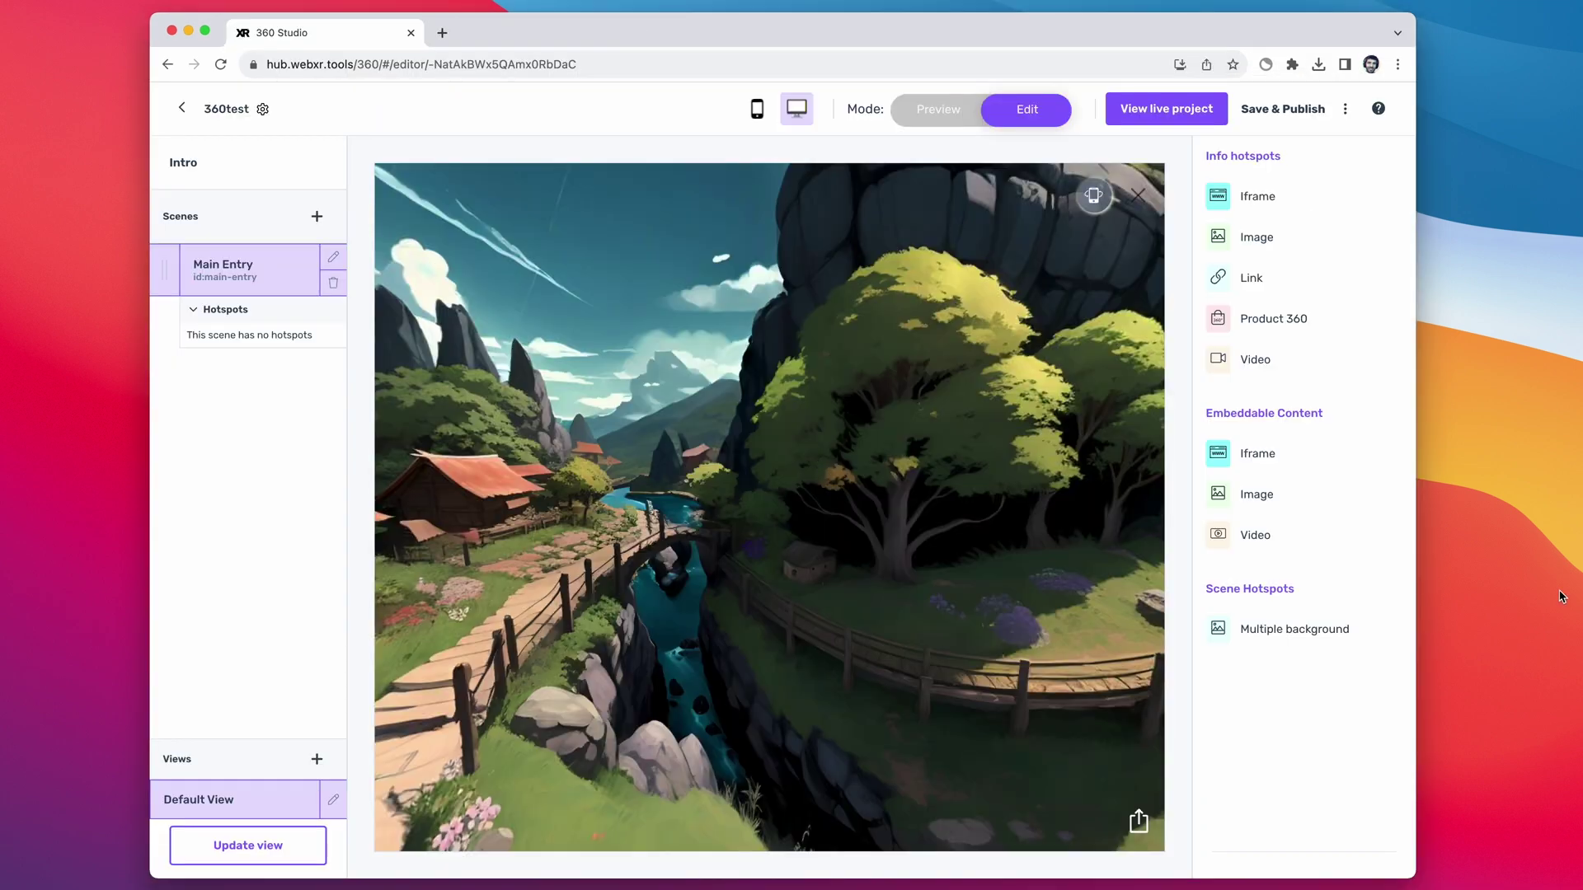
Step: Upload digital_painting_ghibli_forest_mountains.jpg, set it as the Main Entry image, and save the scene
left_click(1560, 596)
left_click(798, 452)
left_click(334, 258)
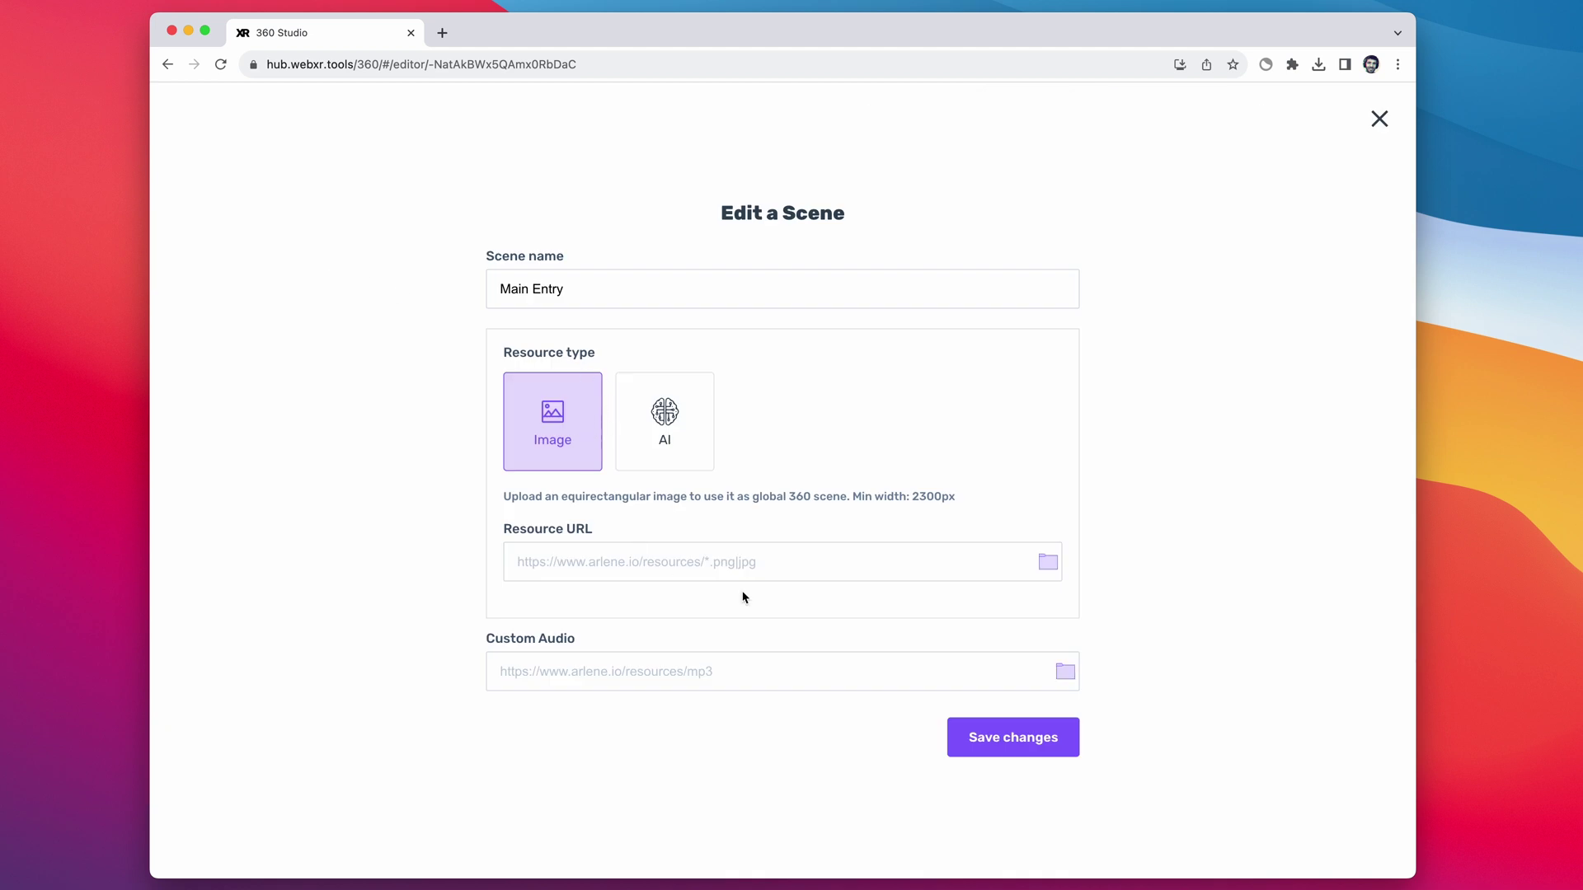
left_click(1051, 563)
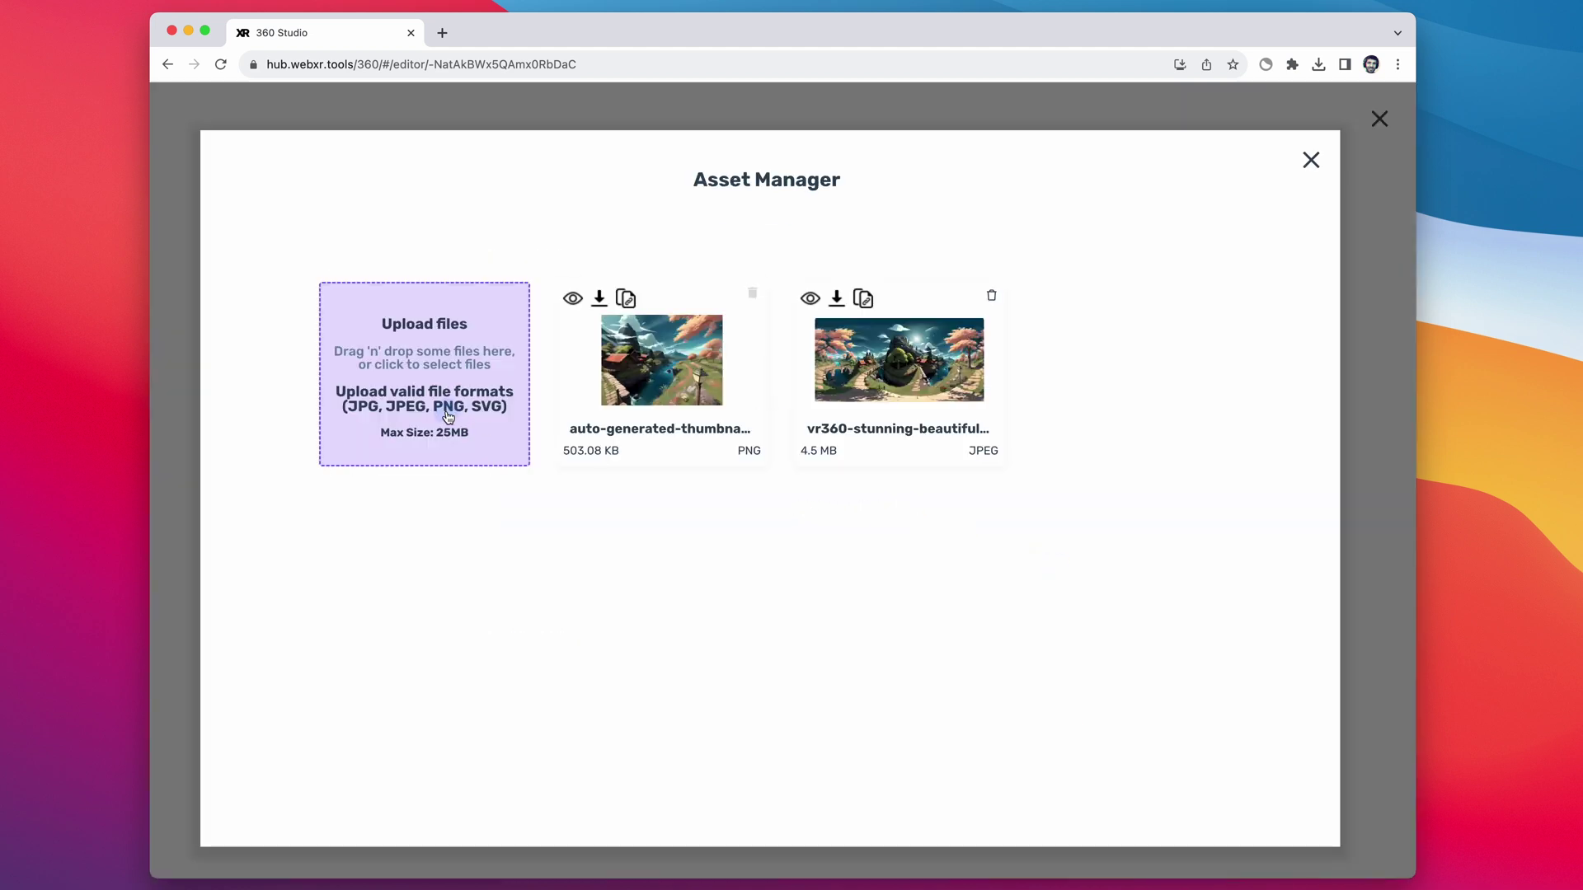
left_click(447, 418)
left_click(606, 365)
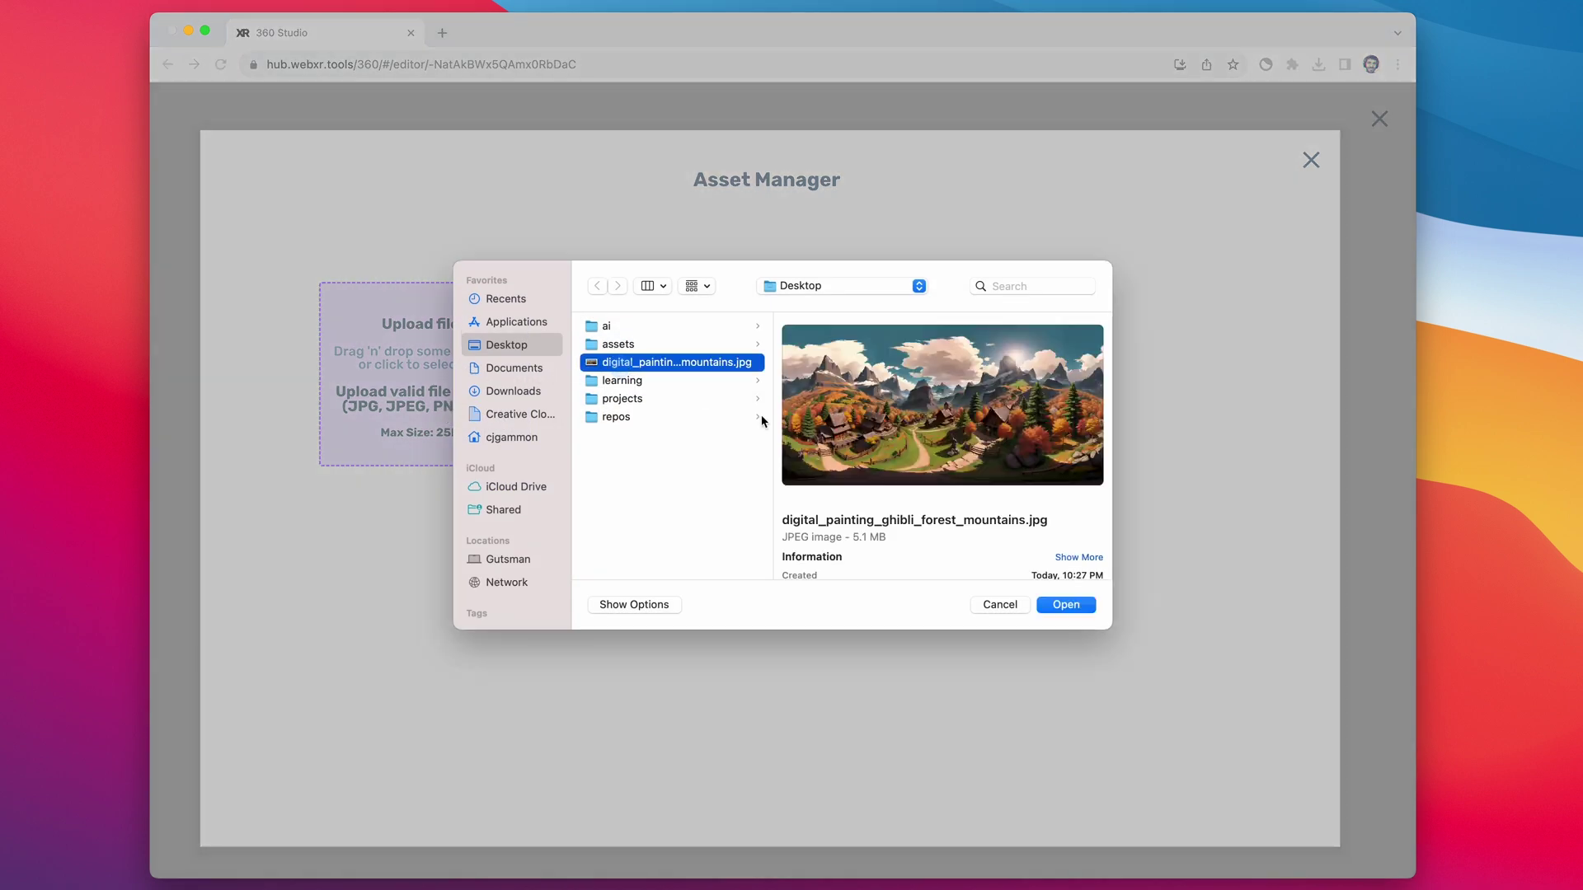
left_click(1065, 605)
left_click(717, 435)
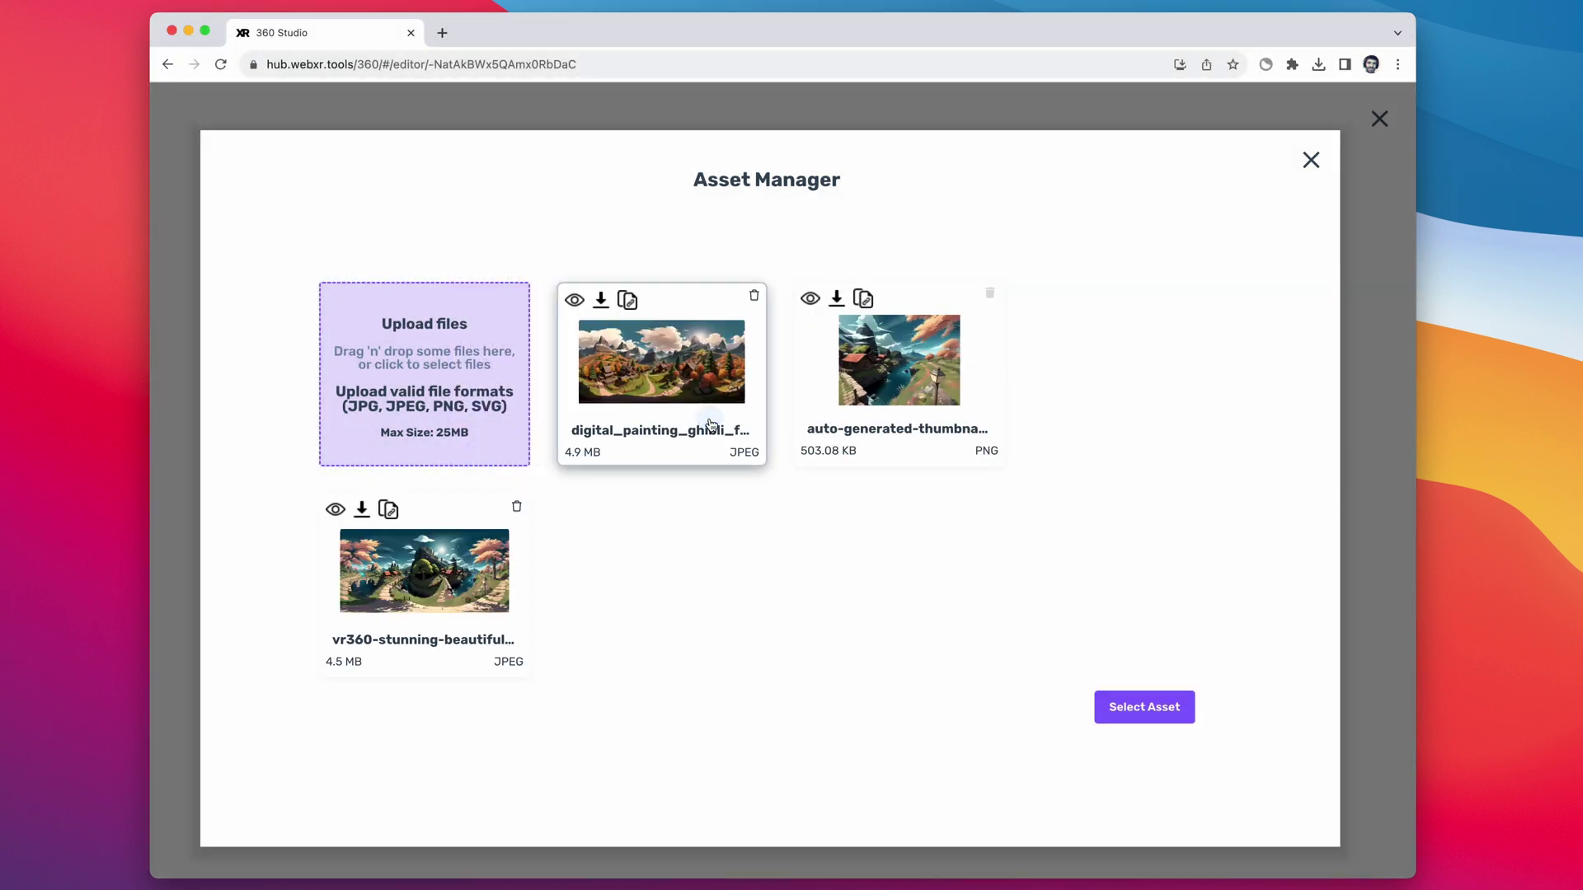
left_click(1149, 723)
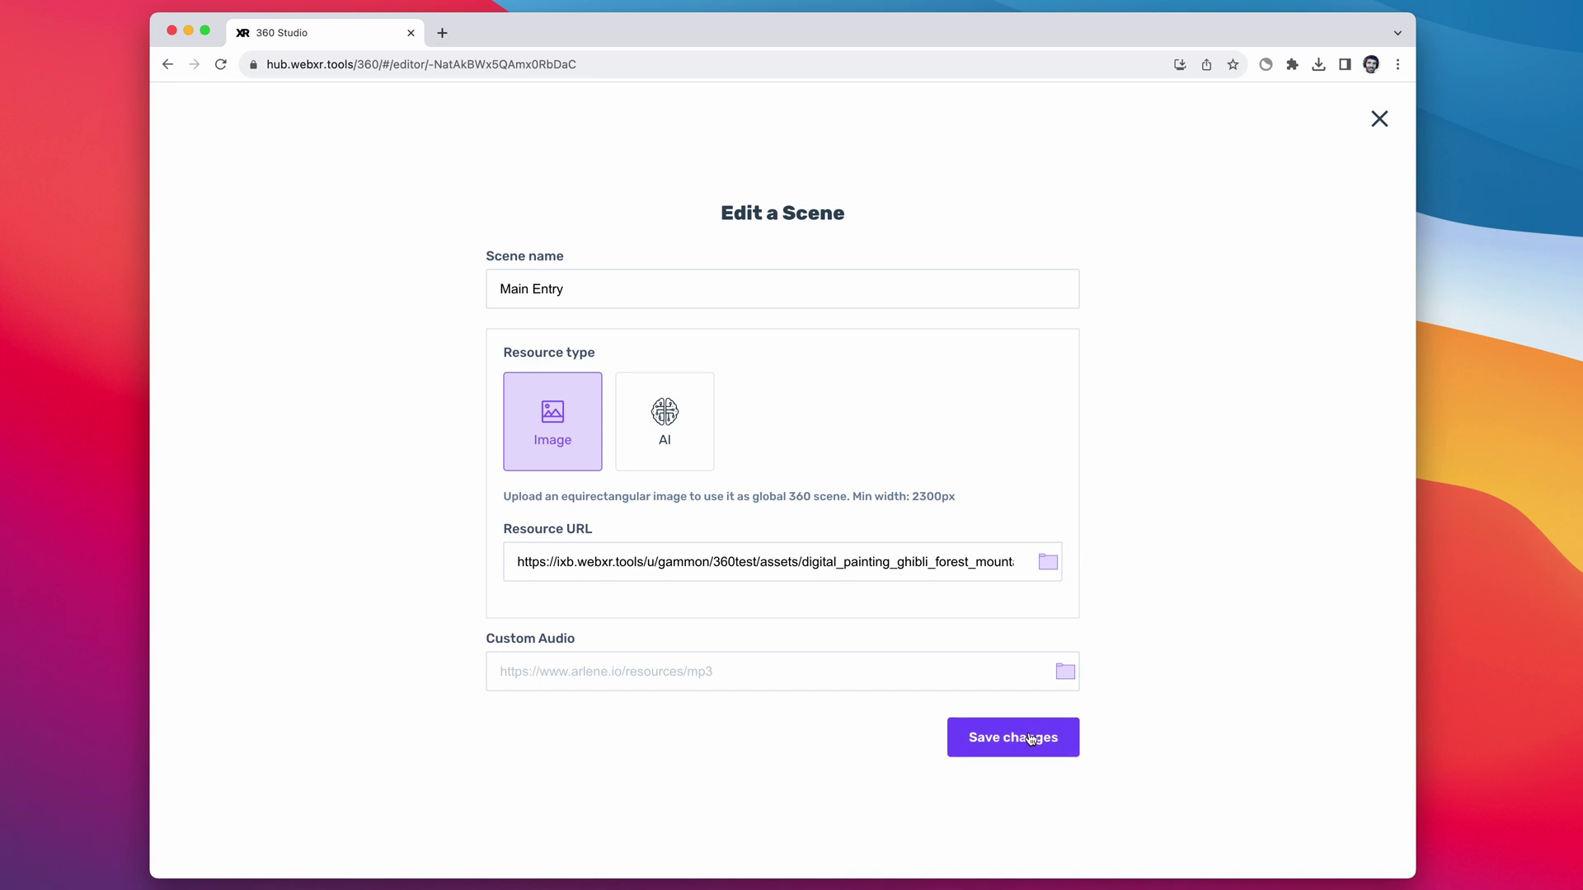
left_click(1022, 739)
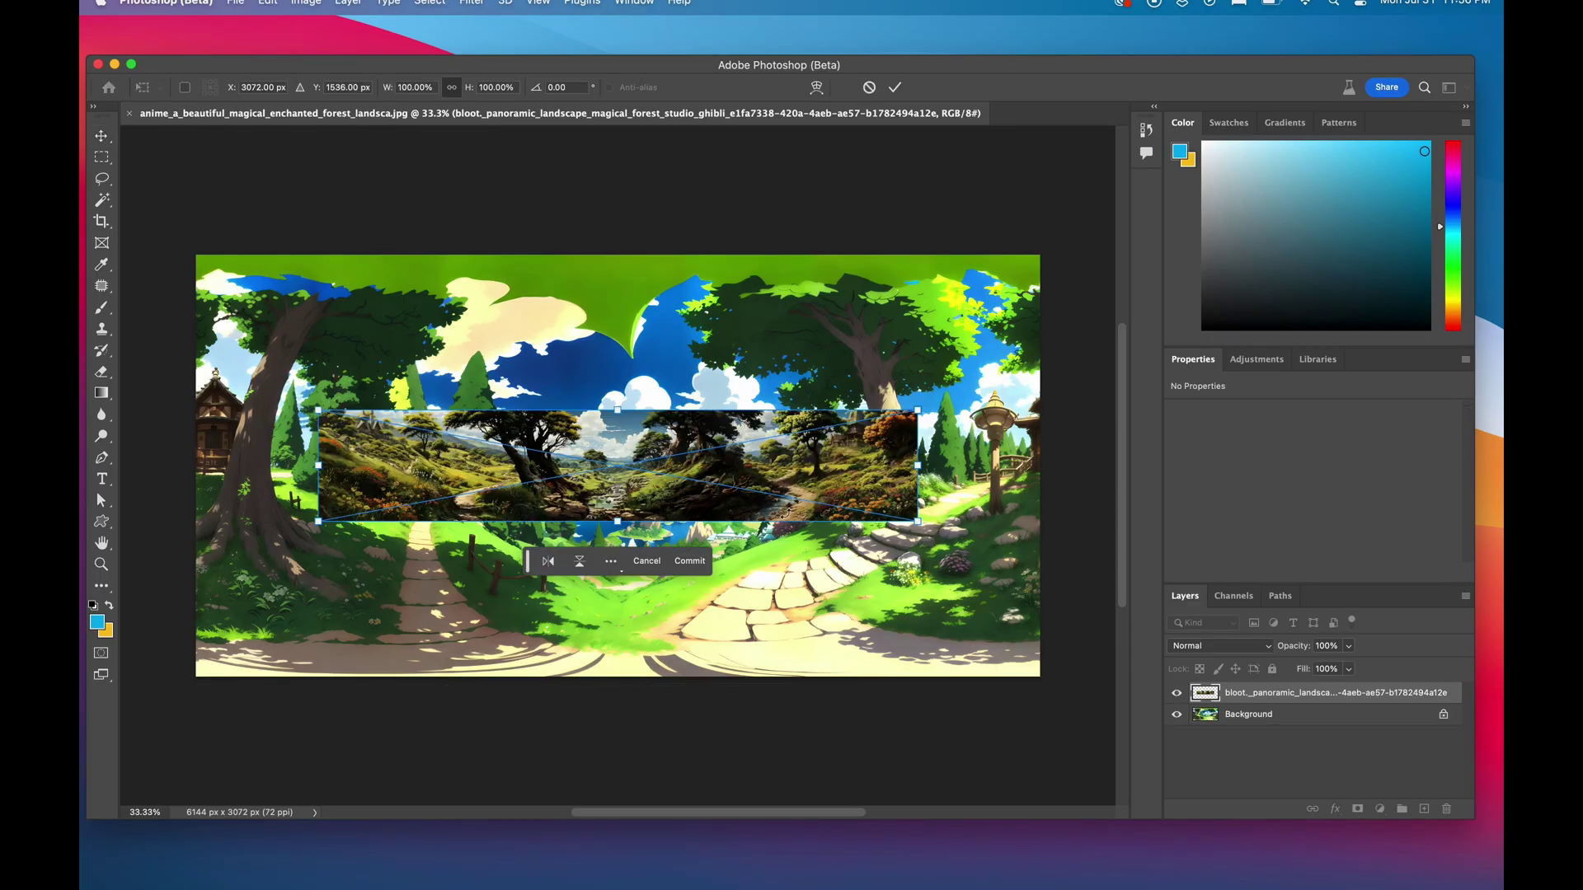
Step: Enlarge the placed forest panorama so it covers the right half of the canvas
left_click_drag(915, 406, 1020, 367)
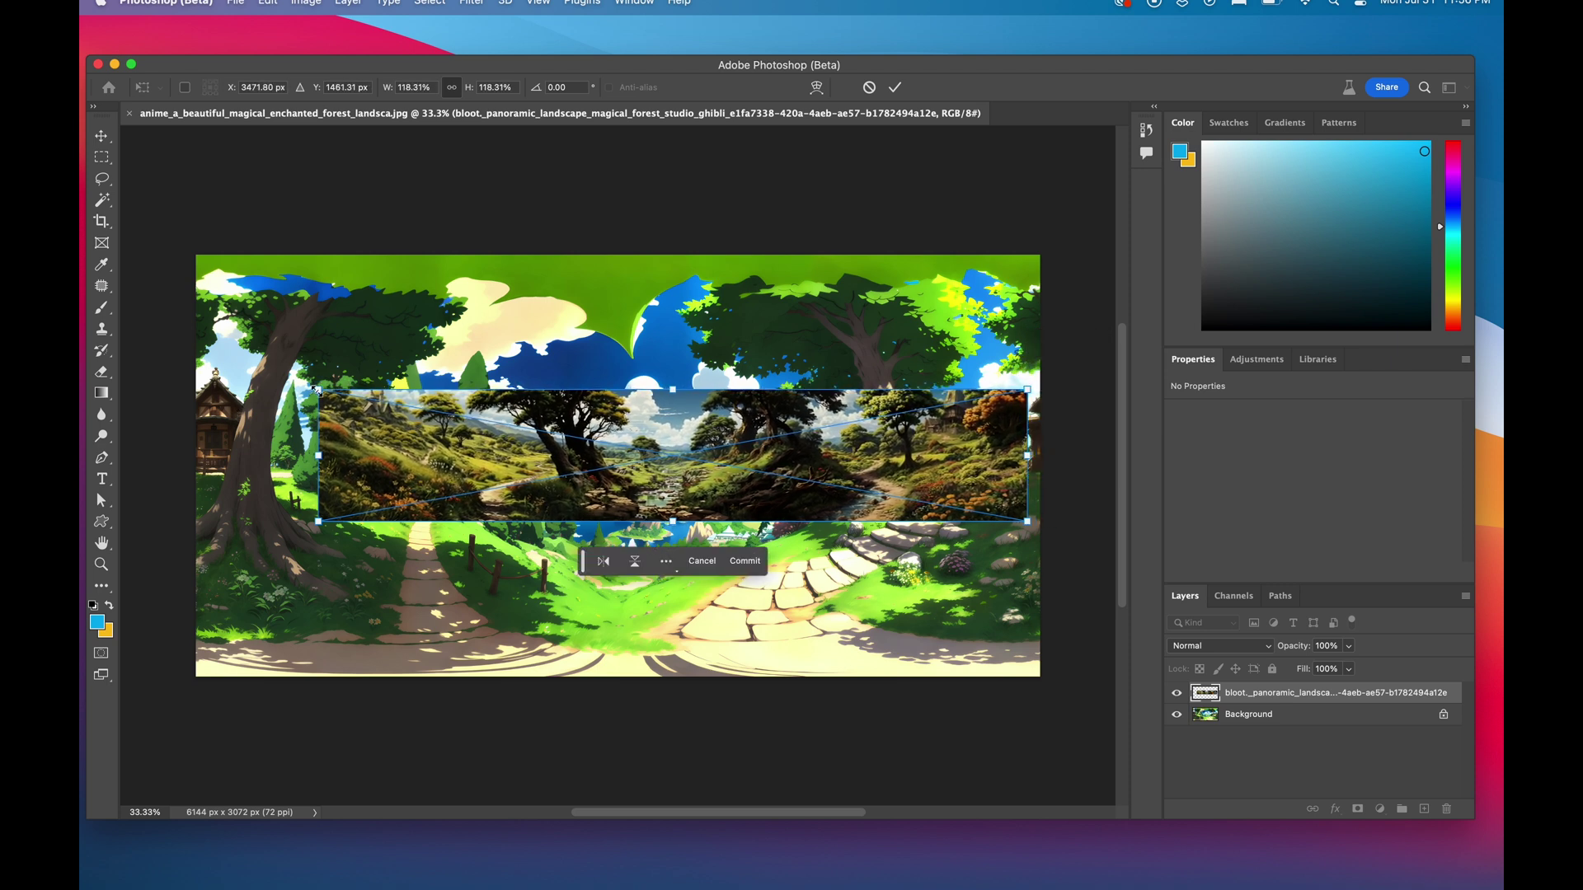
left_click_drag(316, 388, 224, 359)
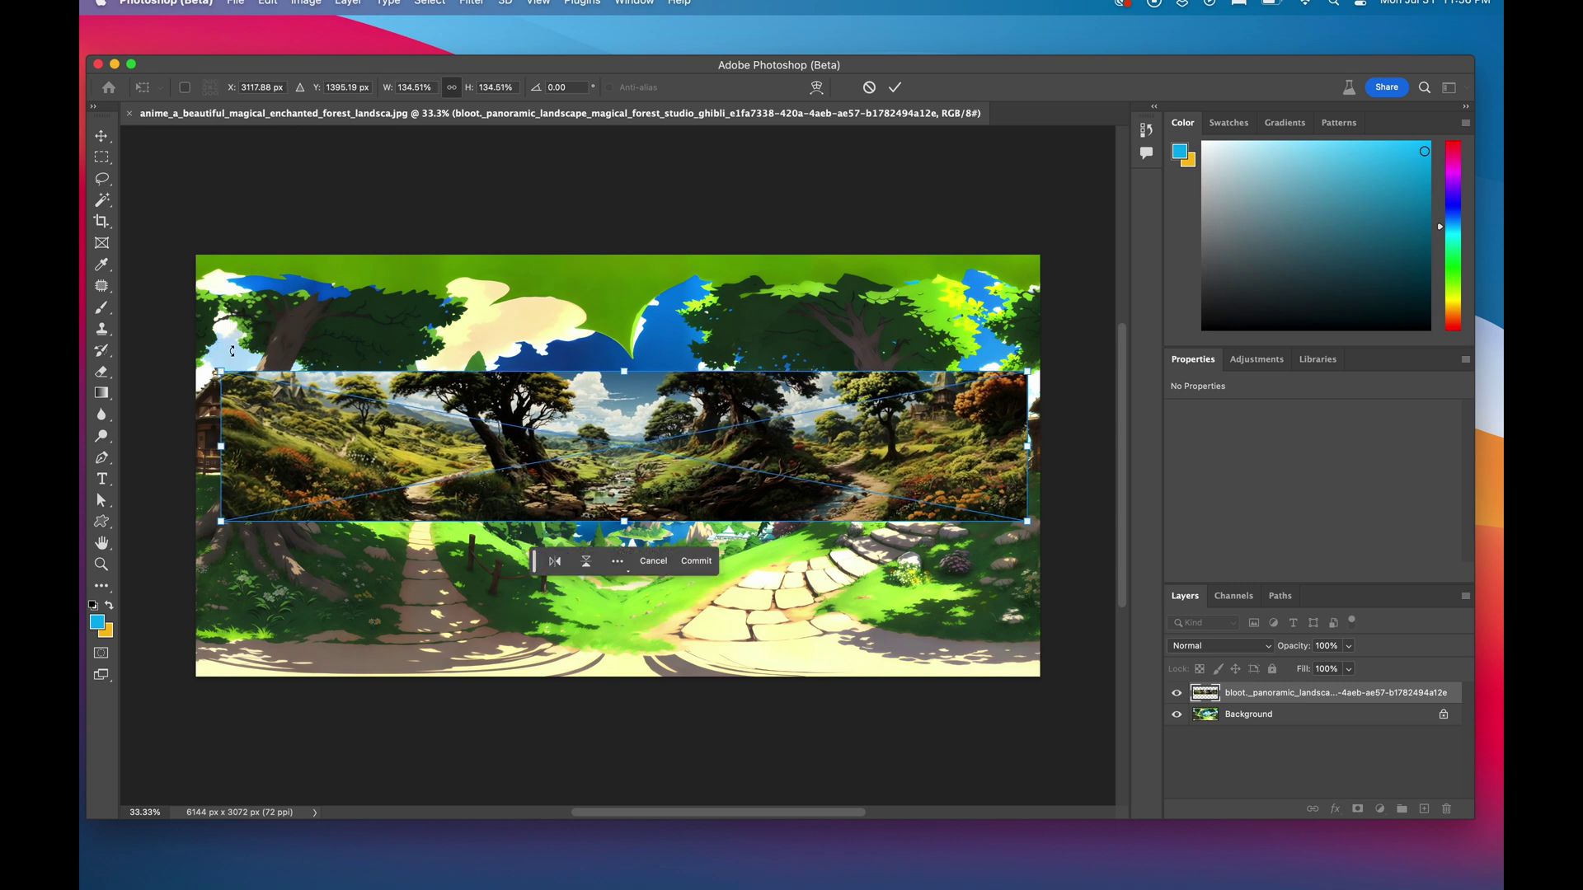
left_click_drag(564, 448, 954, 463)
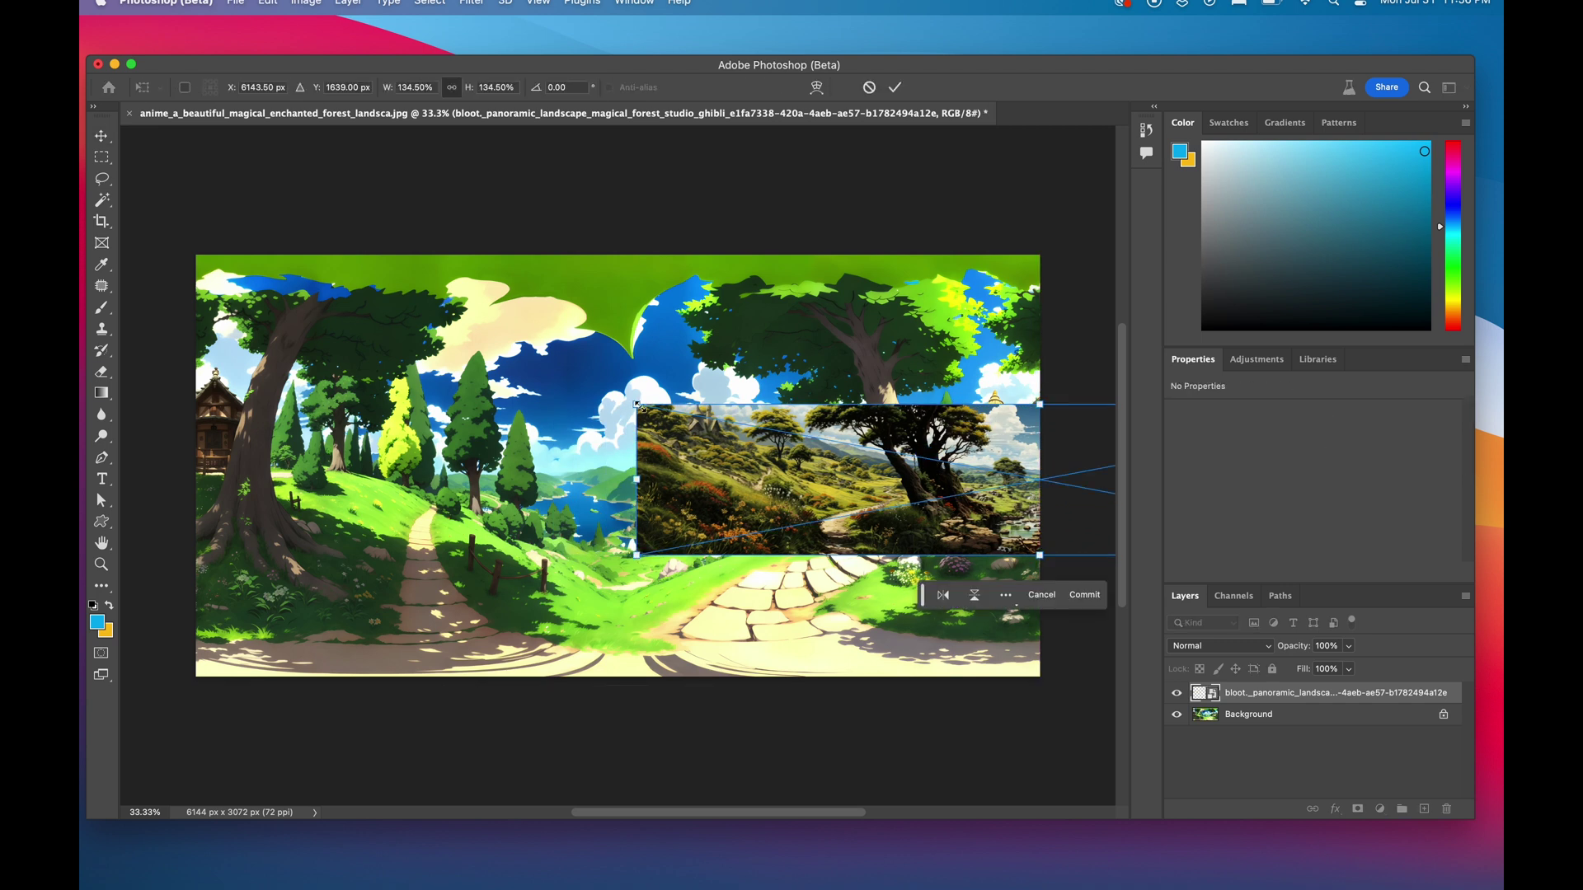
left_click_drag(639, 393, 397, 347)
left_click_drag(552, 445, 672, 487)
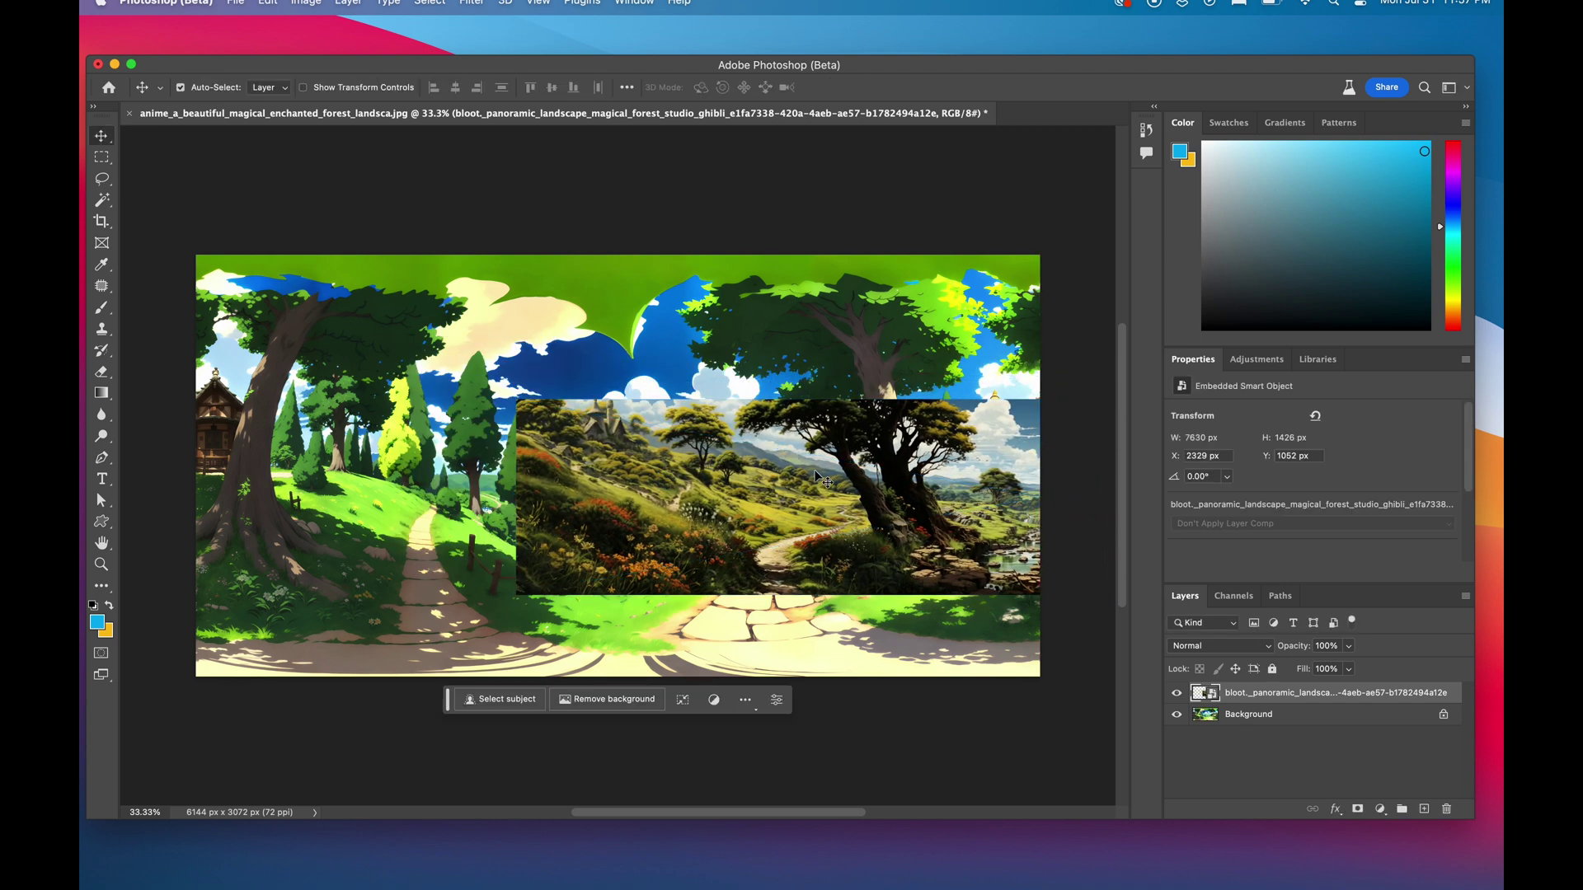
Step: Duplicate the panorama layer and move the copy over the left half of the canvas
key("super+j")
left_click_drag(965, 482, 270, 524)
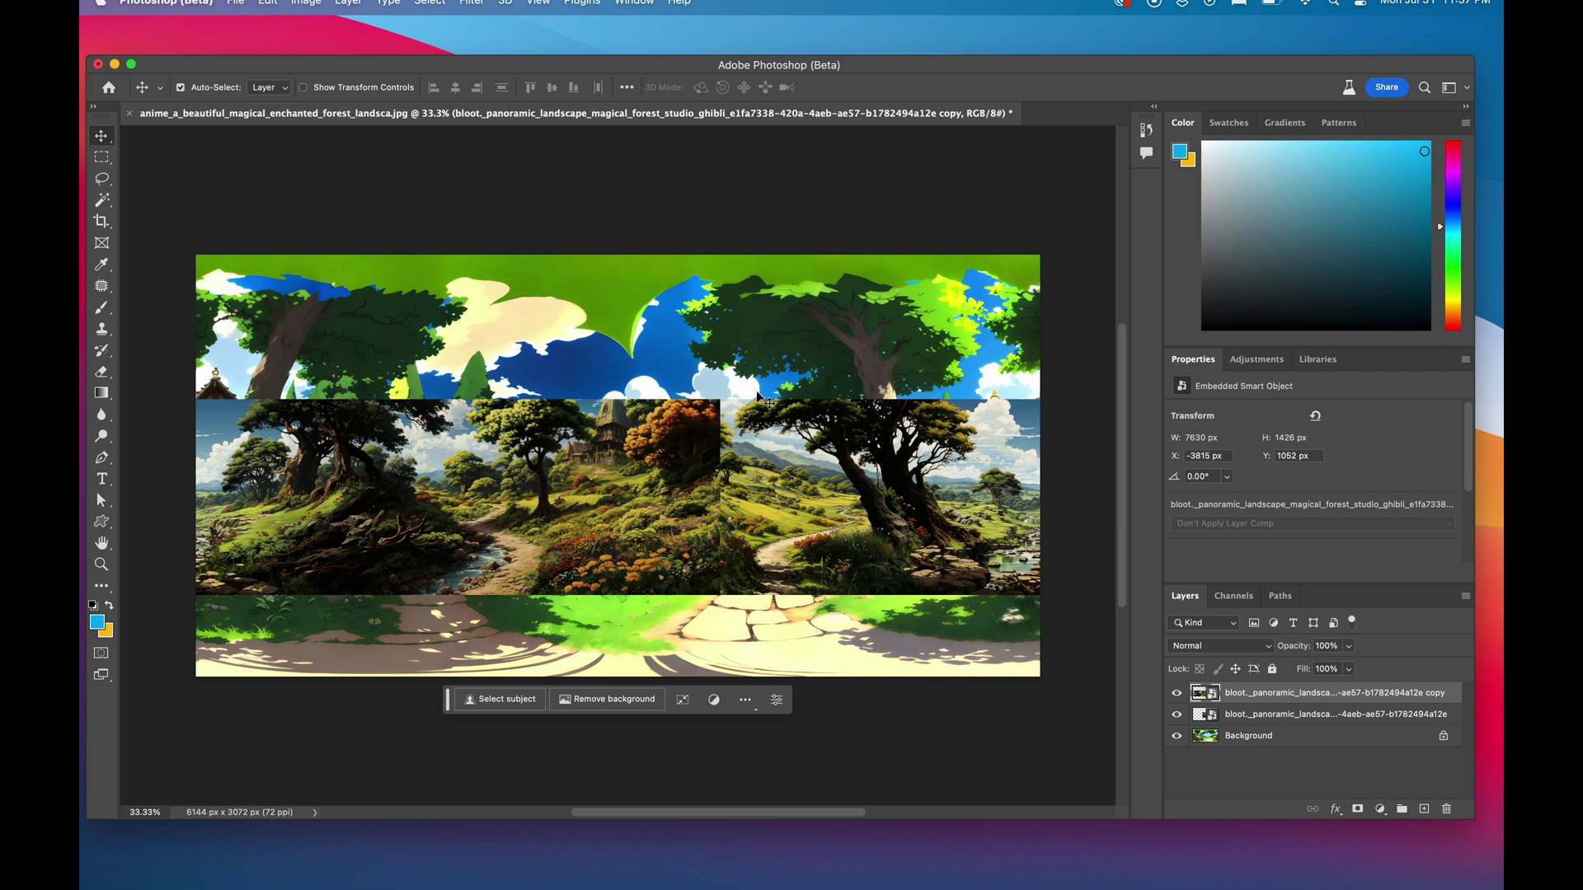
key("m")
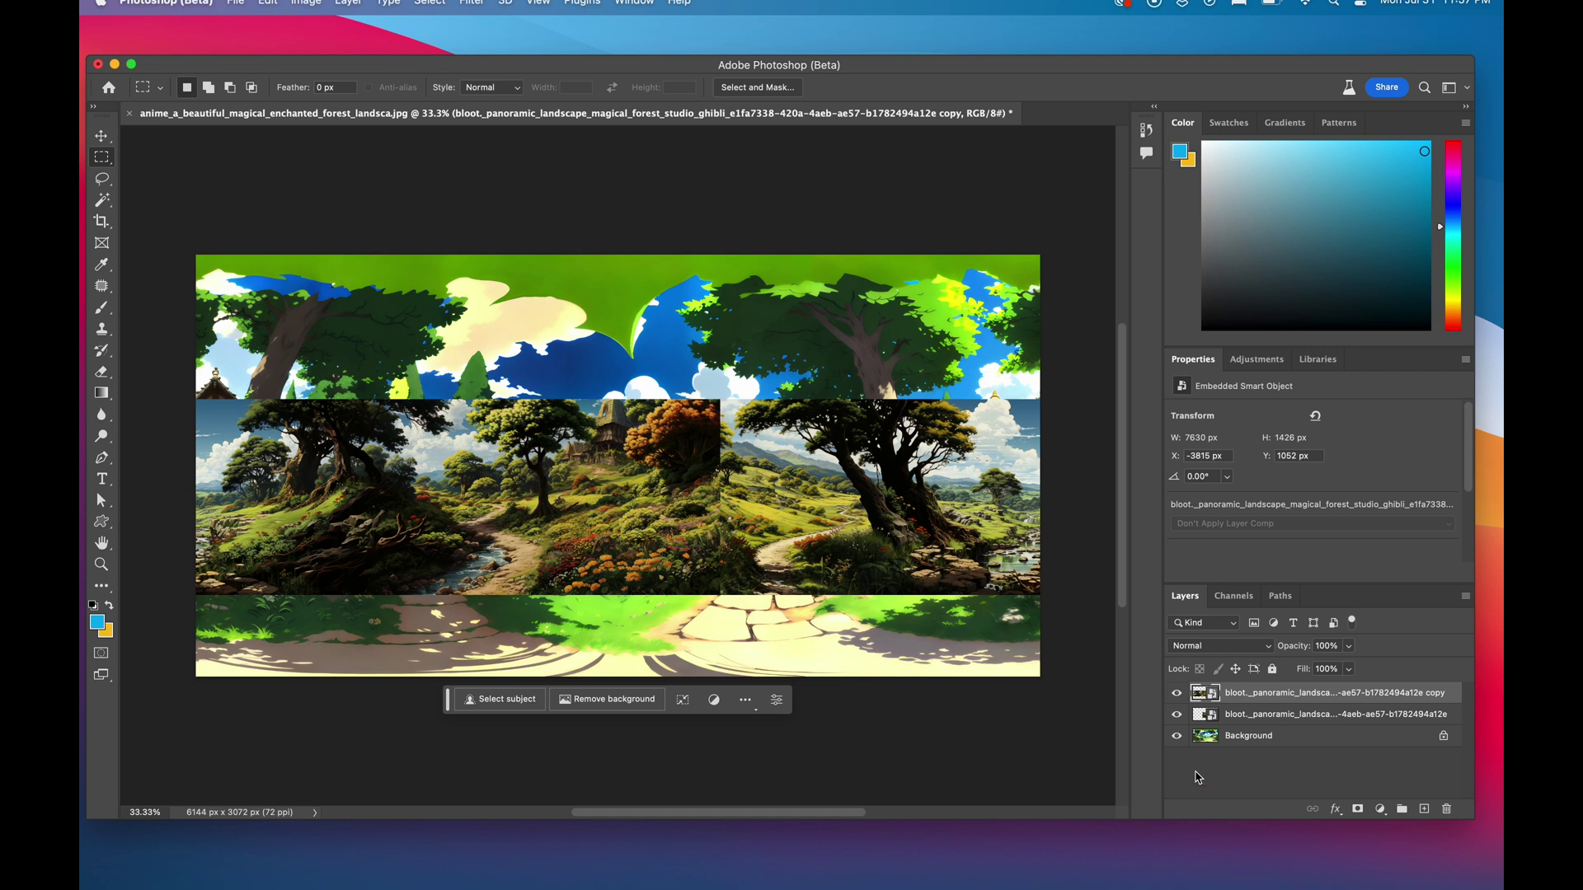
Step: Hide the Background layer and select the empty top and bottom bands plus the middle seam
left_click(1177, 736)
left_click_drag(195, 255, 1087, 401)
left_click_drag(195, 677, 1074, 595, "shift")
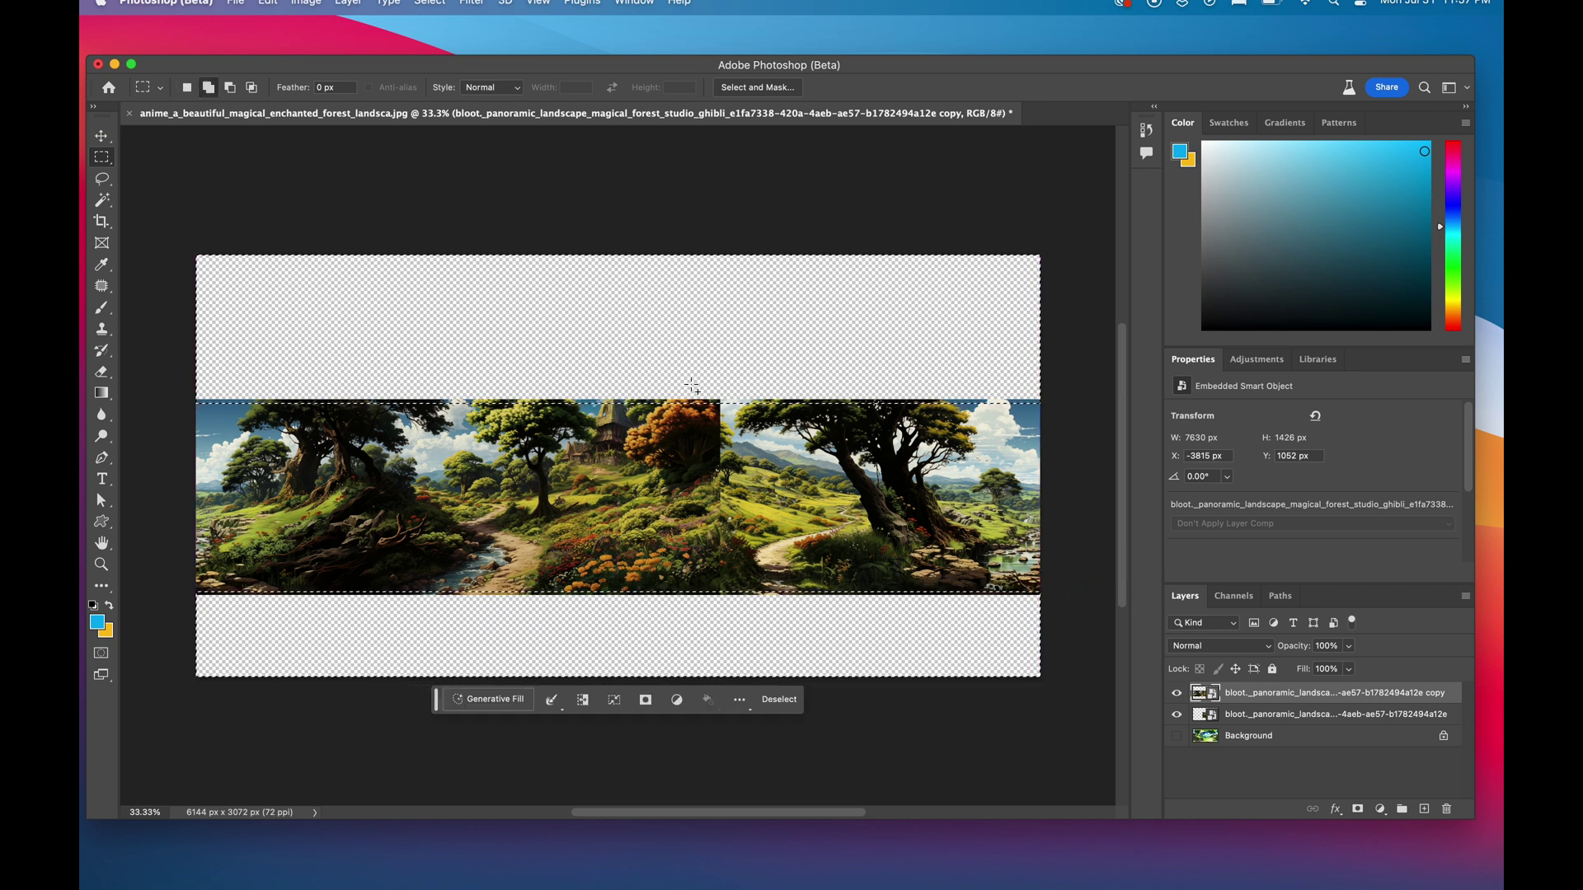
left_click_drag(679, 385, 764, 630, "shift")
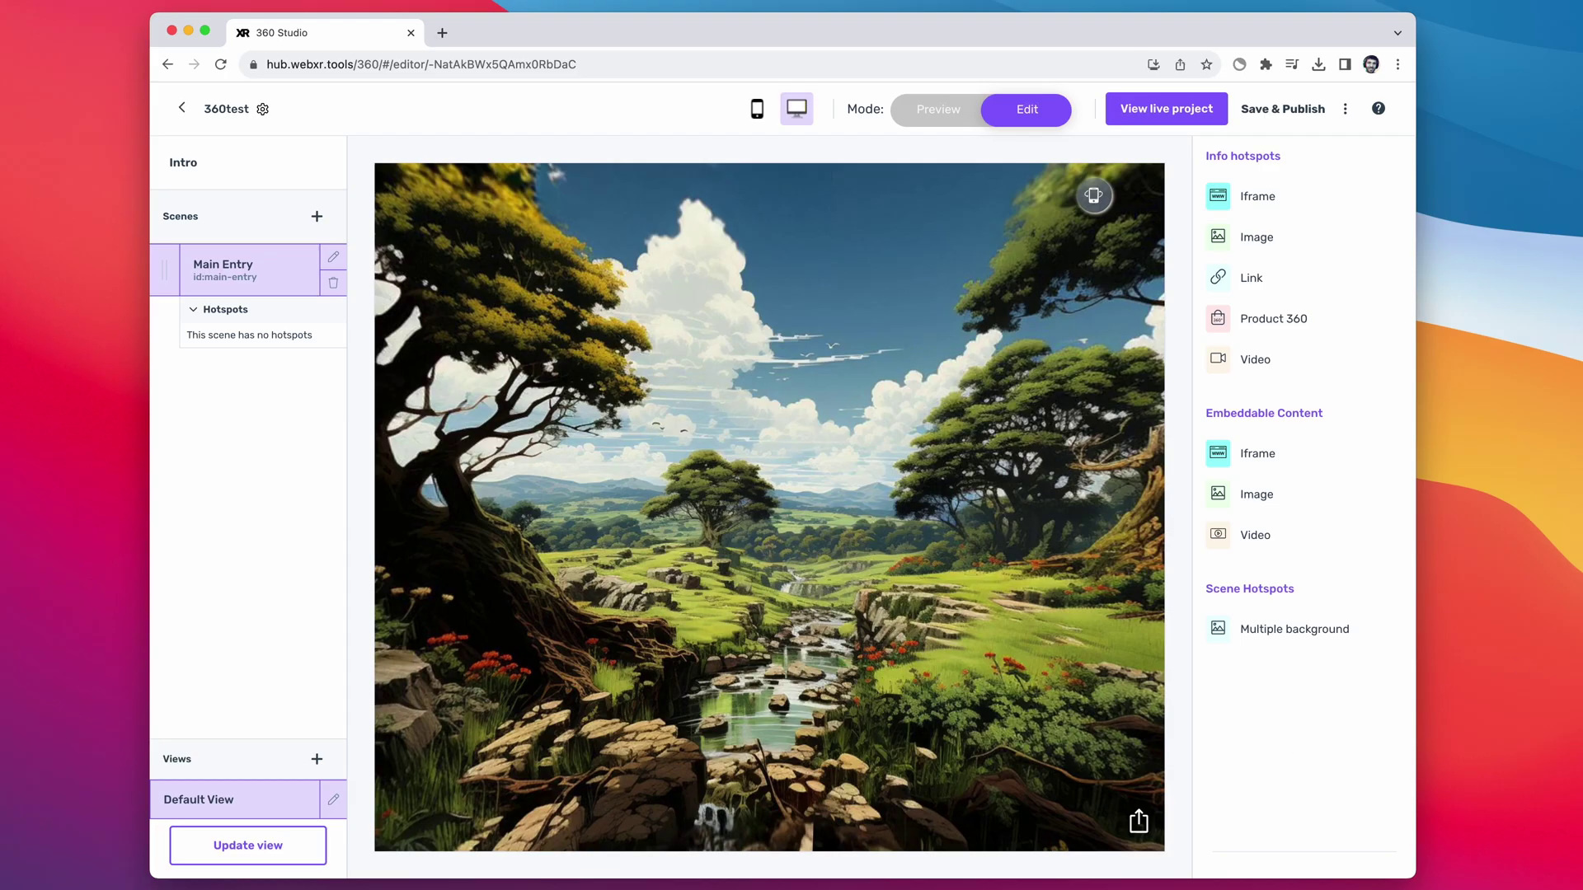
Step: Look around the extended enchanted-forest panorama now showing in Main Entry
left_click_drag(918, 526, 1005, 494)
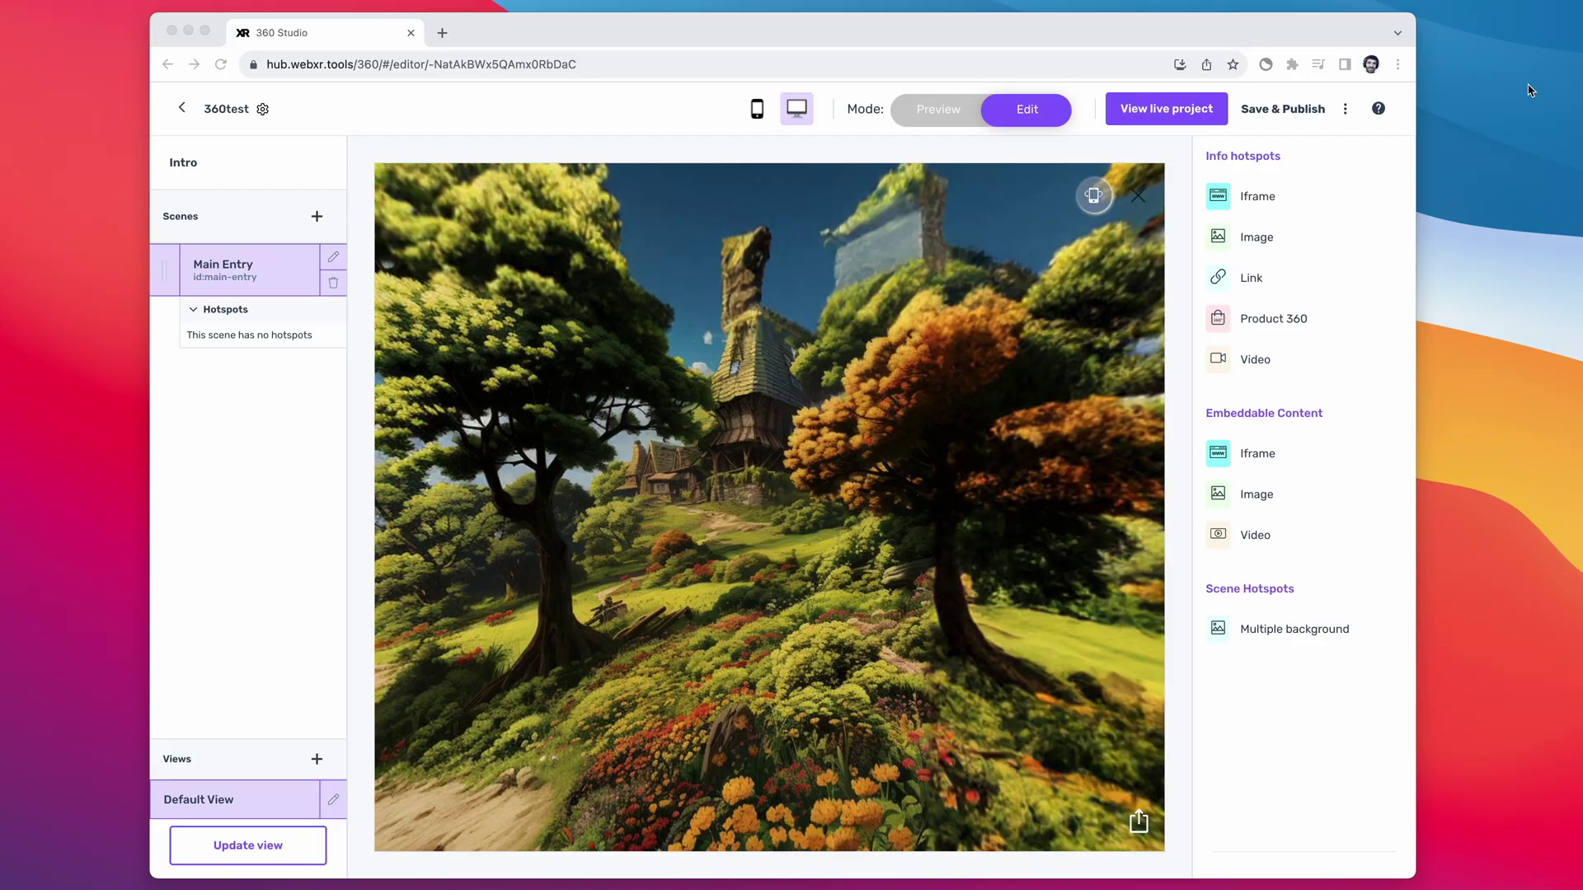
left_click(1287, 38)
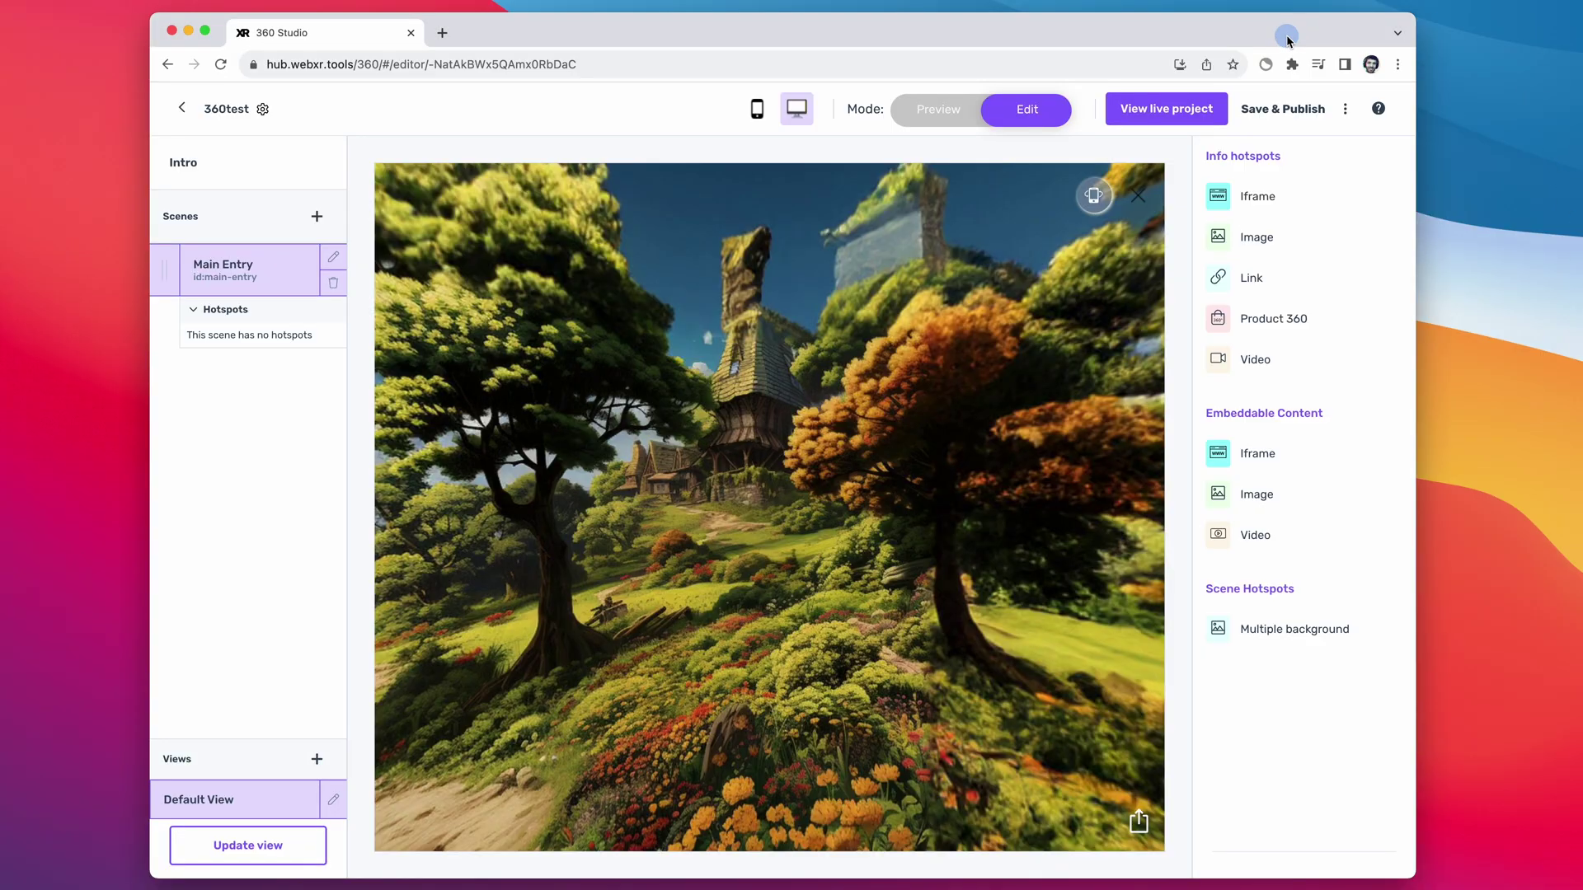
Step: Create a scene named 'scene2' using the vr360 cliff-and-river panorama asset, and save it
left_click(317, 216)
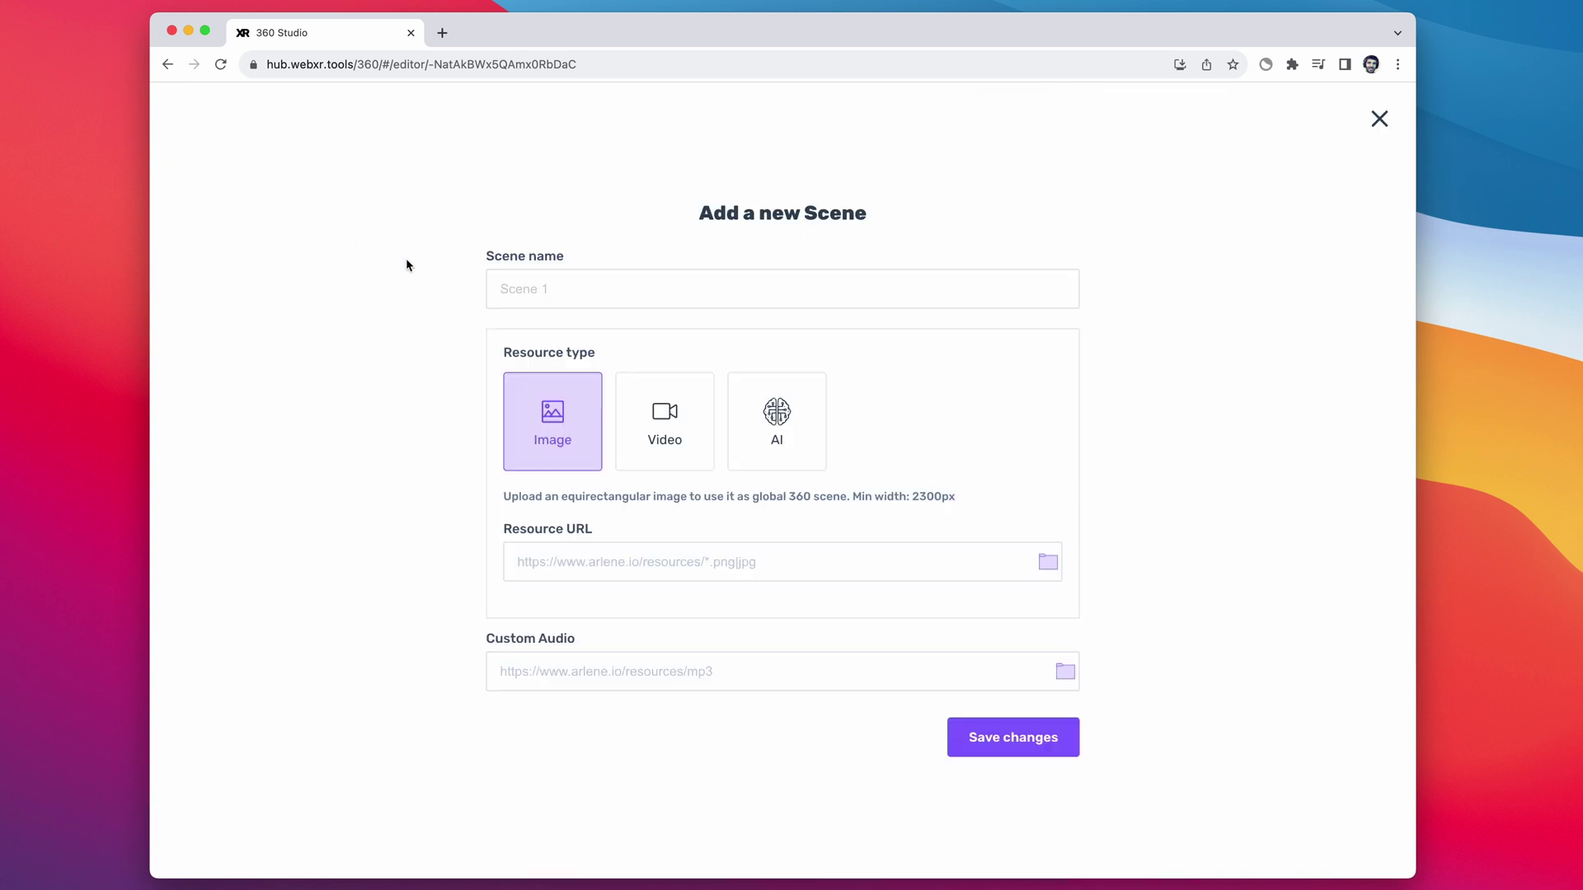
left_click(544, 283)
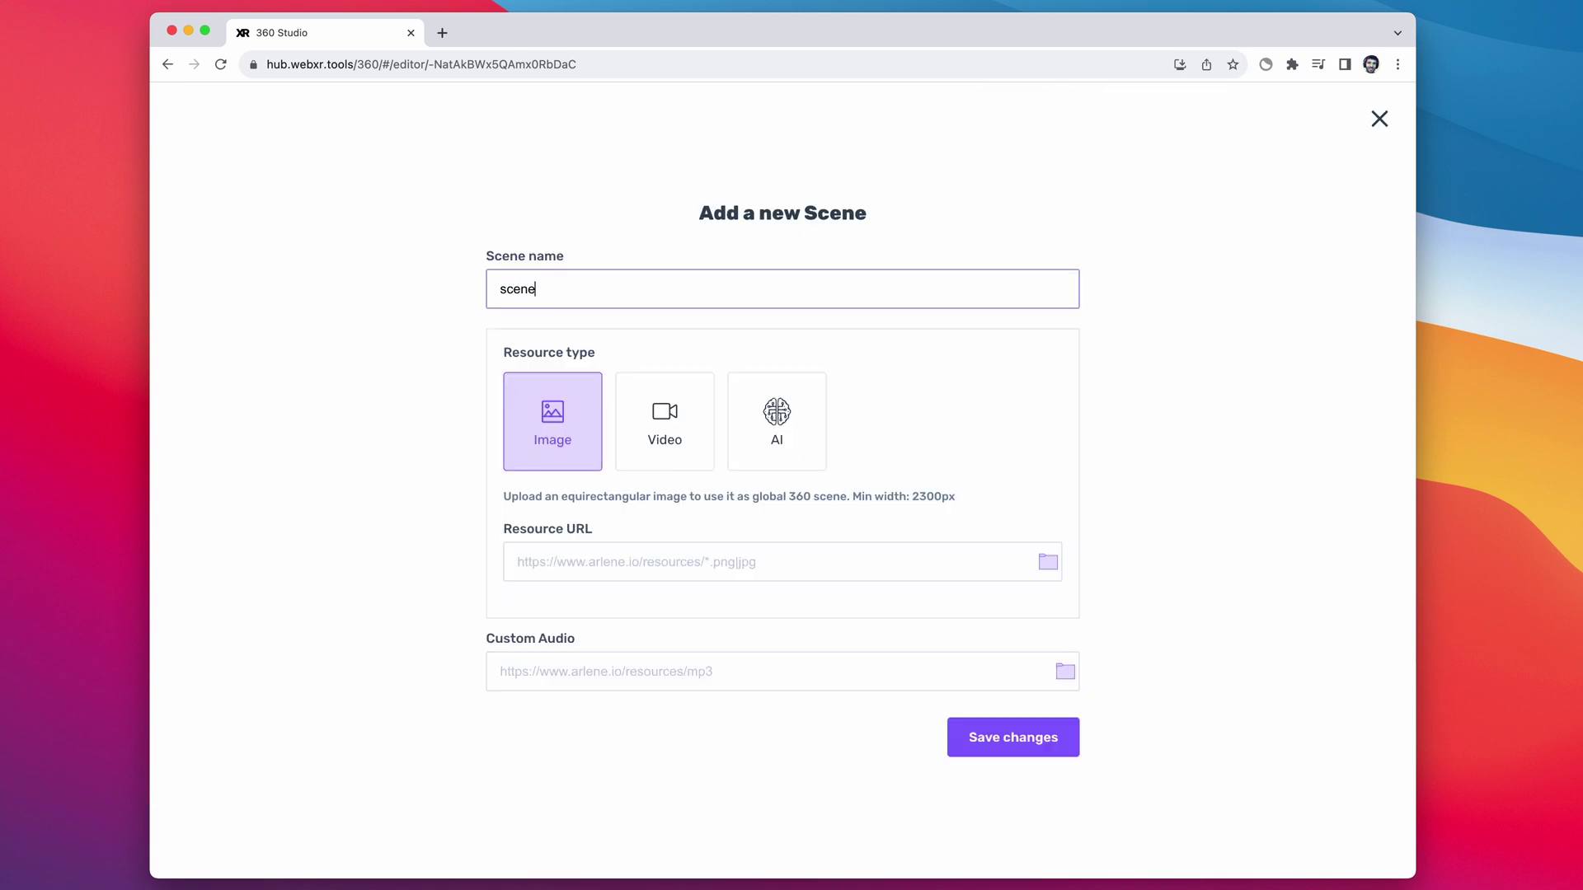
left_click(1046, 563)
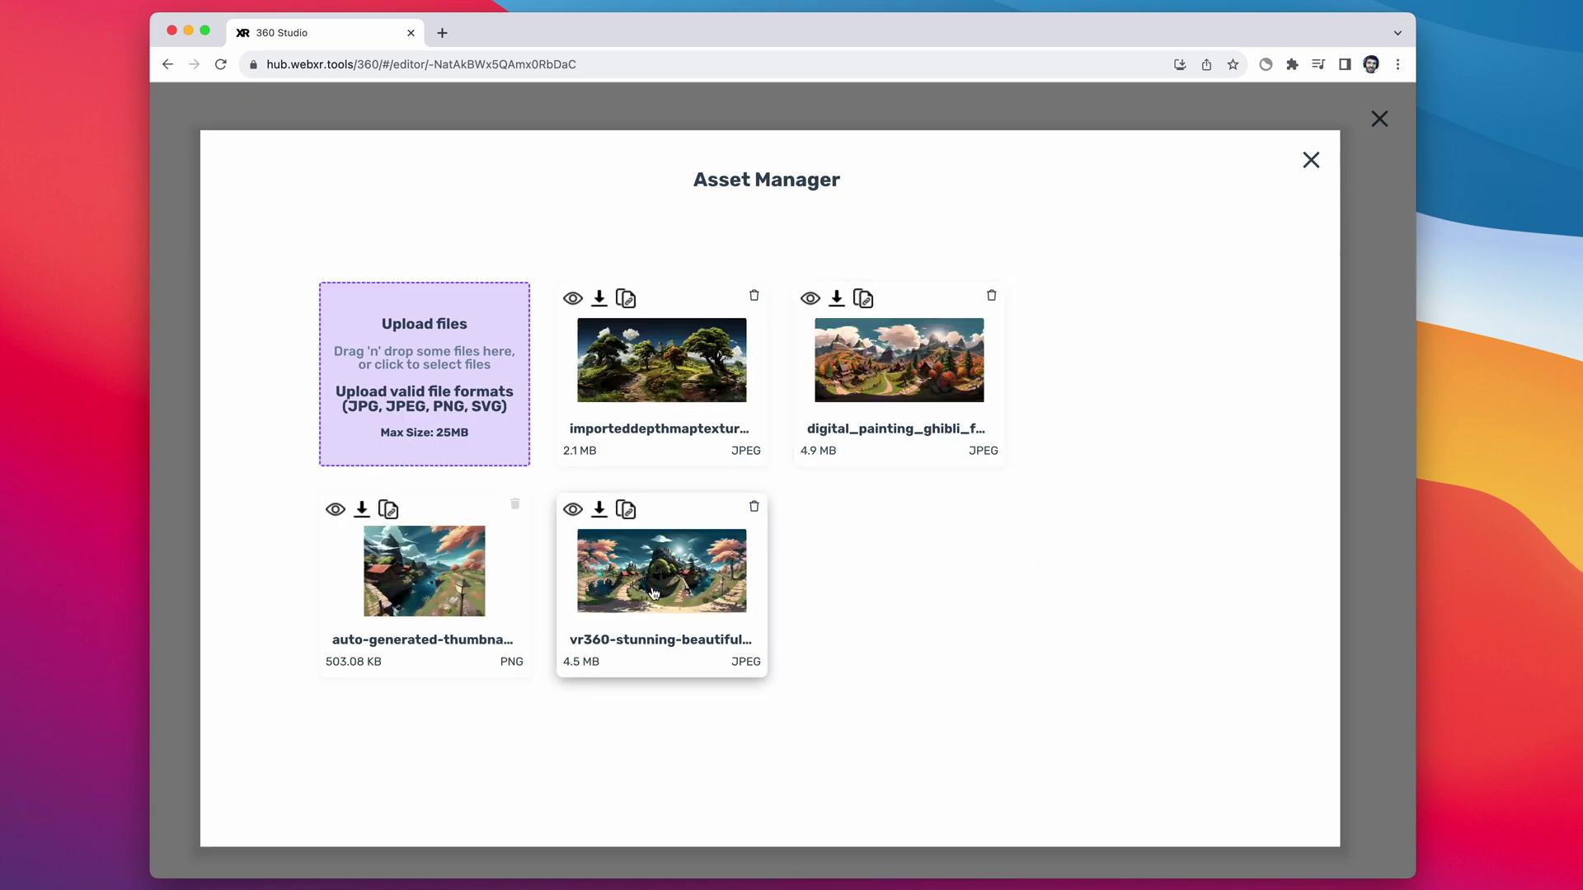
left_click(653, 593)
left_click(1152, 711)
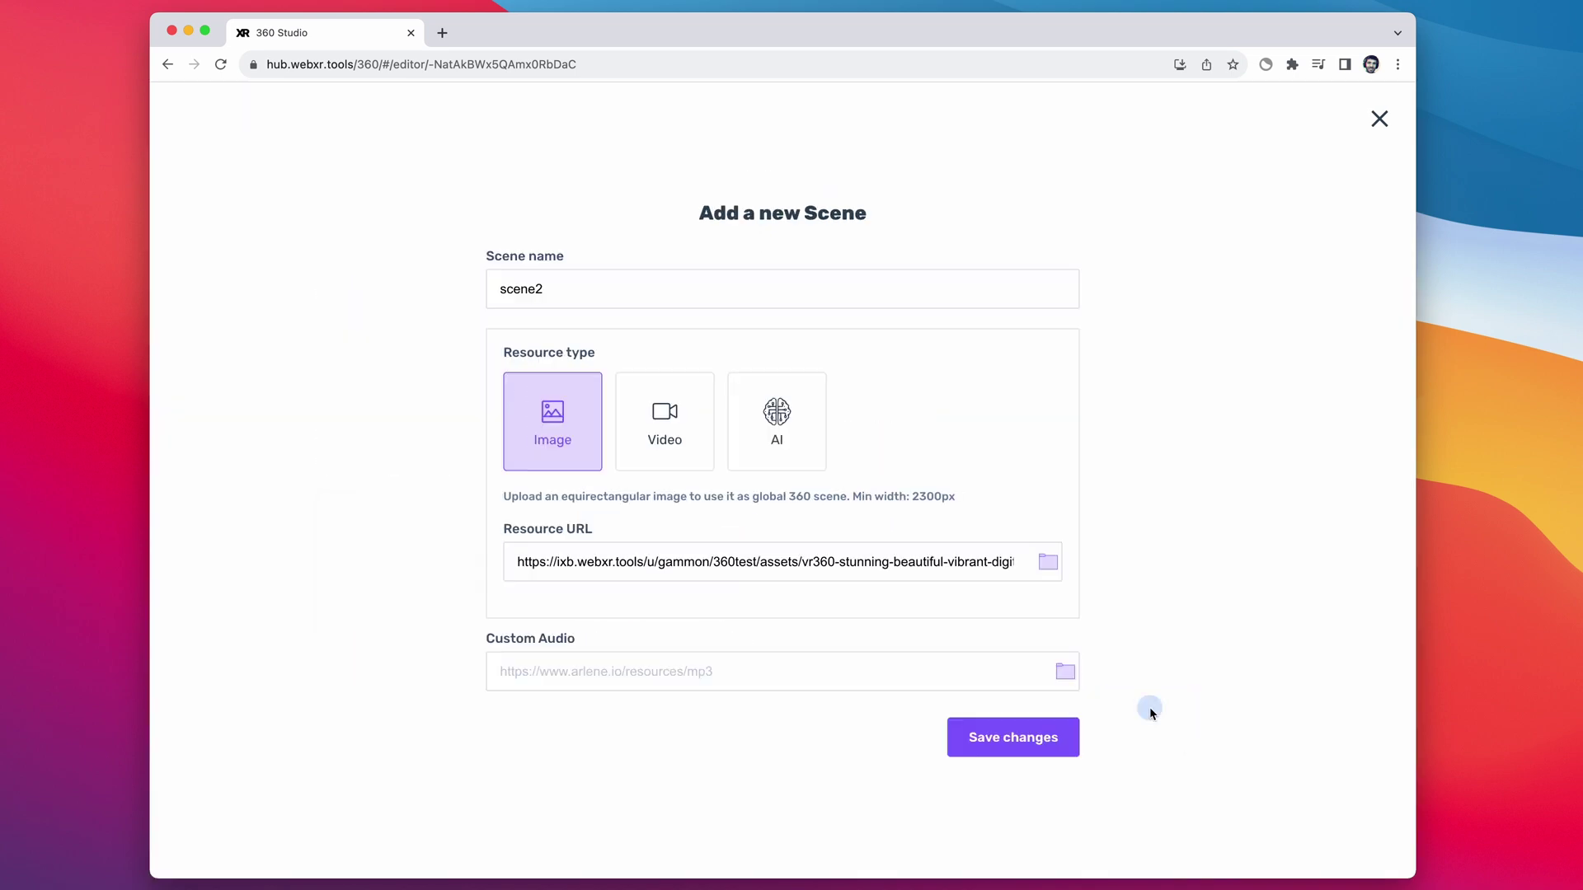
left_click(997, 741)
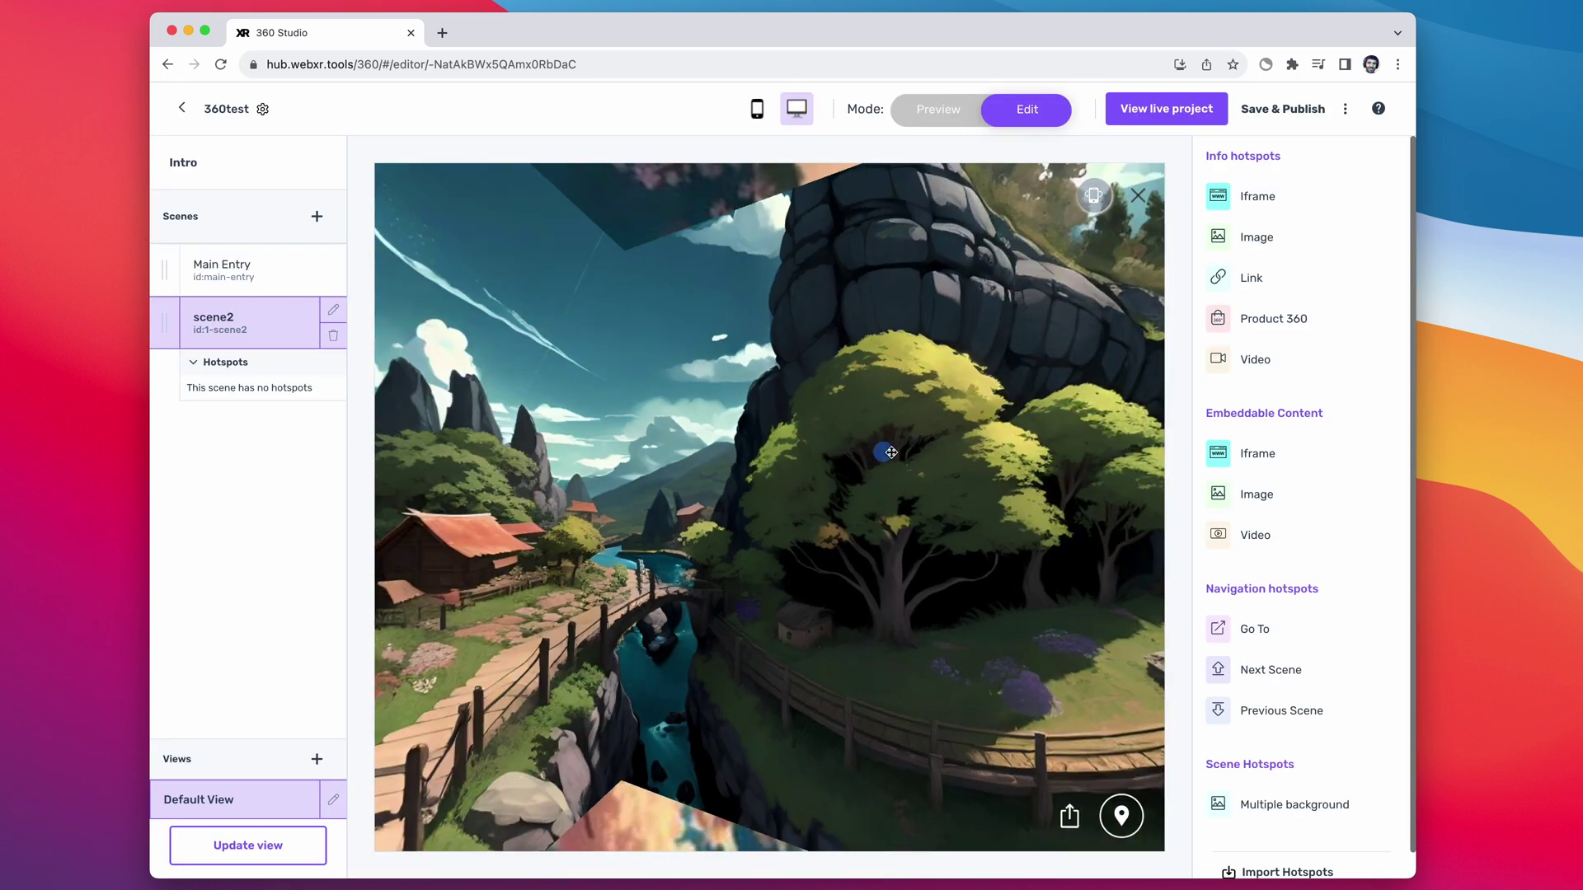
Step: Add a Next Scene hotspot on Main Entry's forest path and a hotspot on scene2's walkway
left_click(239, 278)
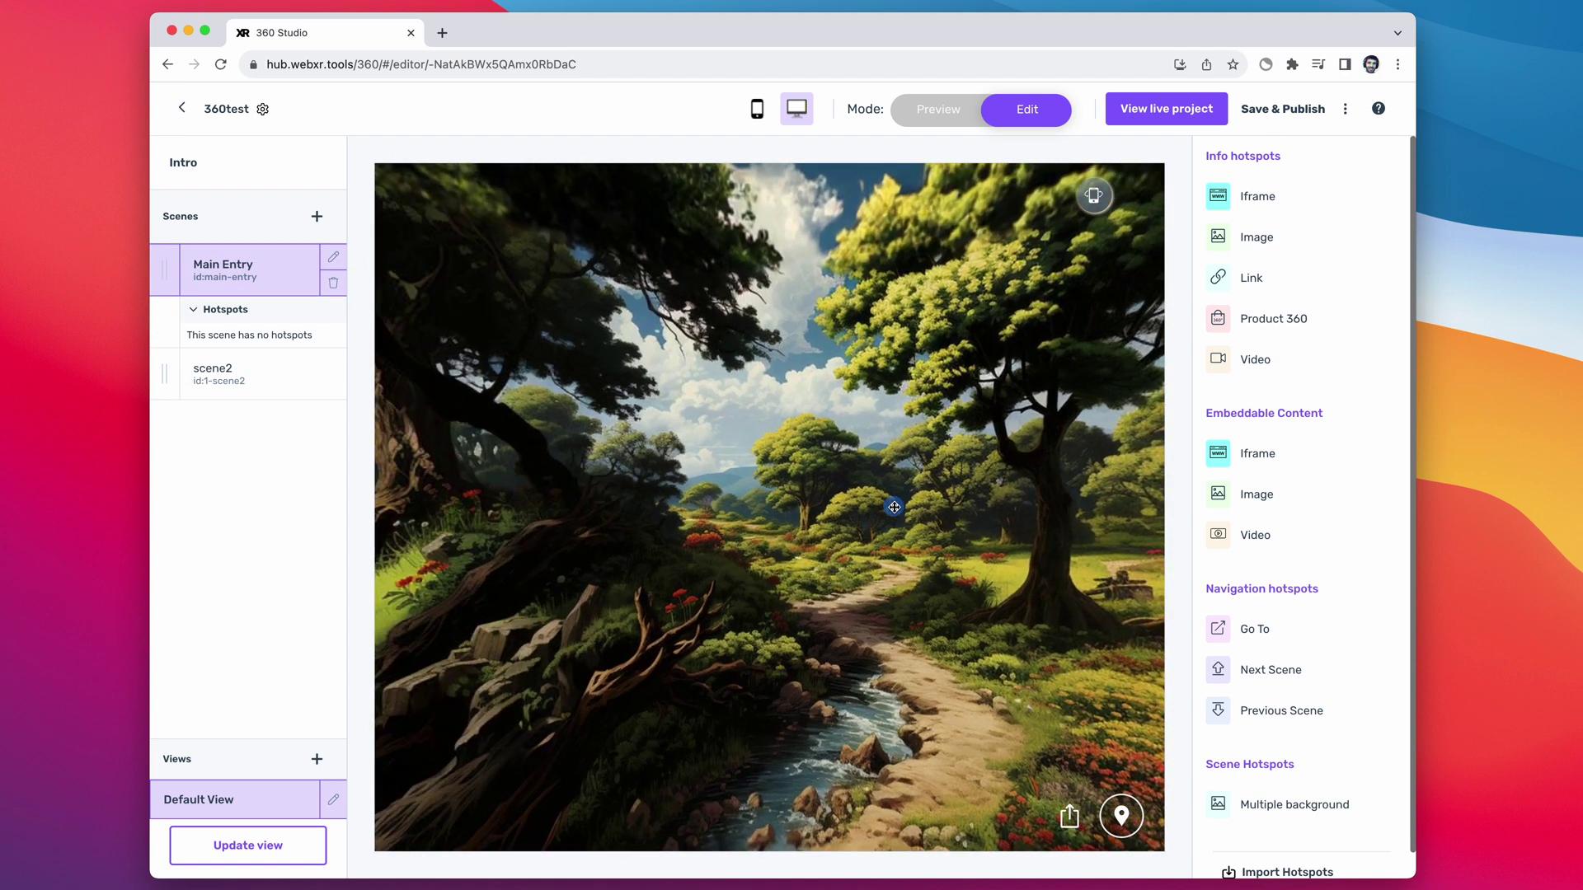
left_click(1272, 672)
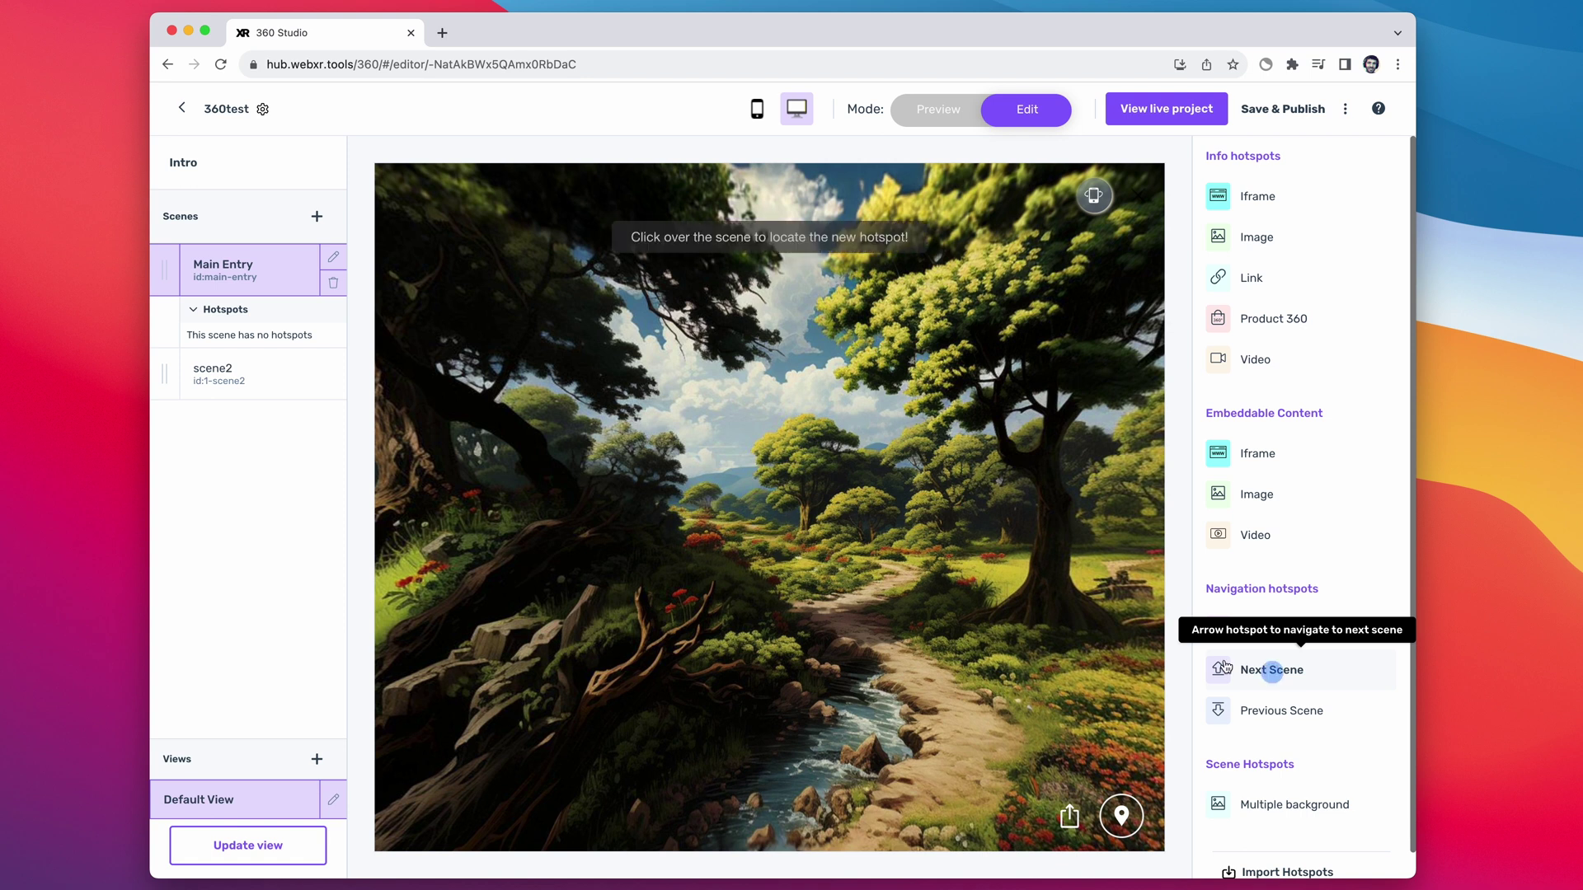
left_click(852, 587)
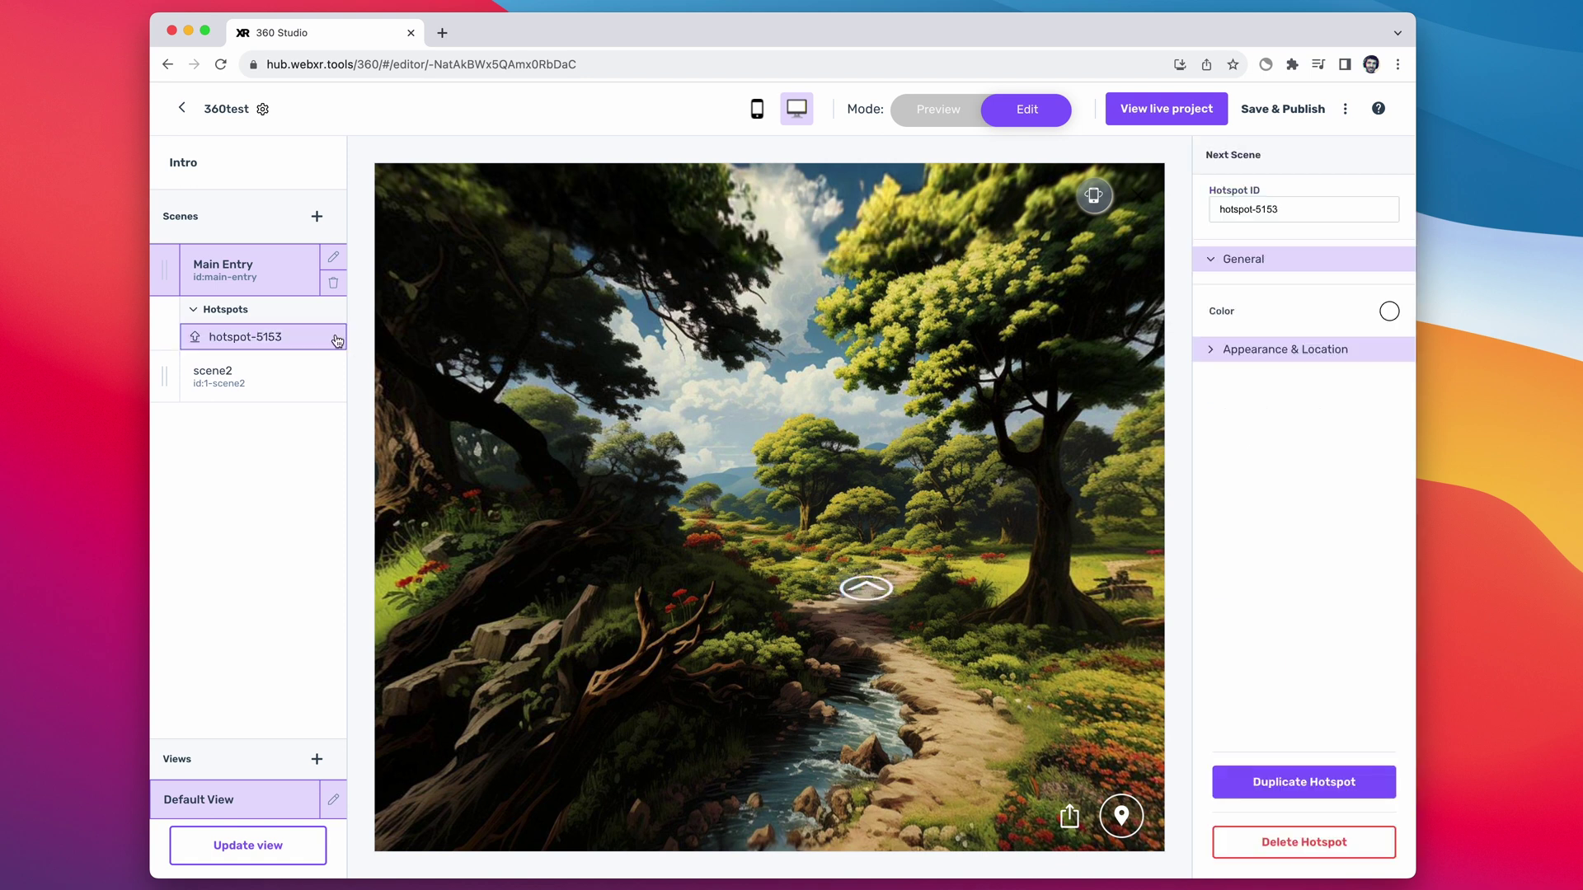
left_click(234, 389)
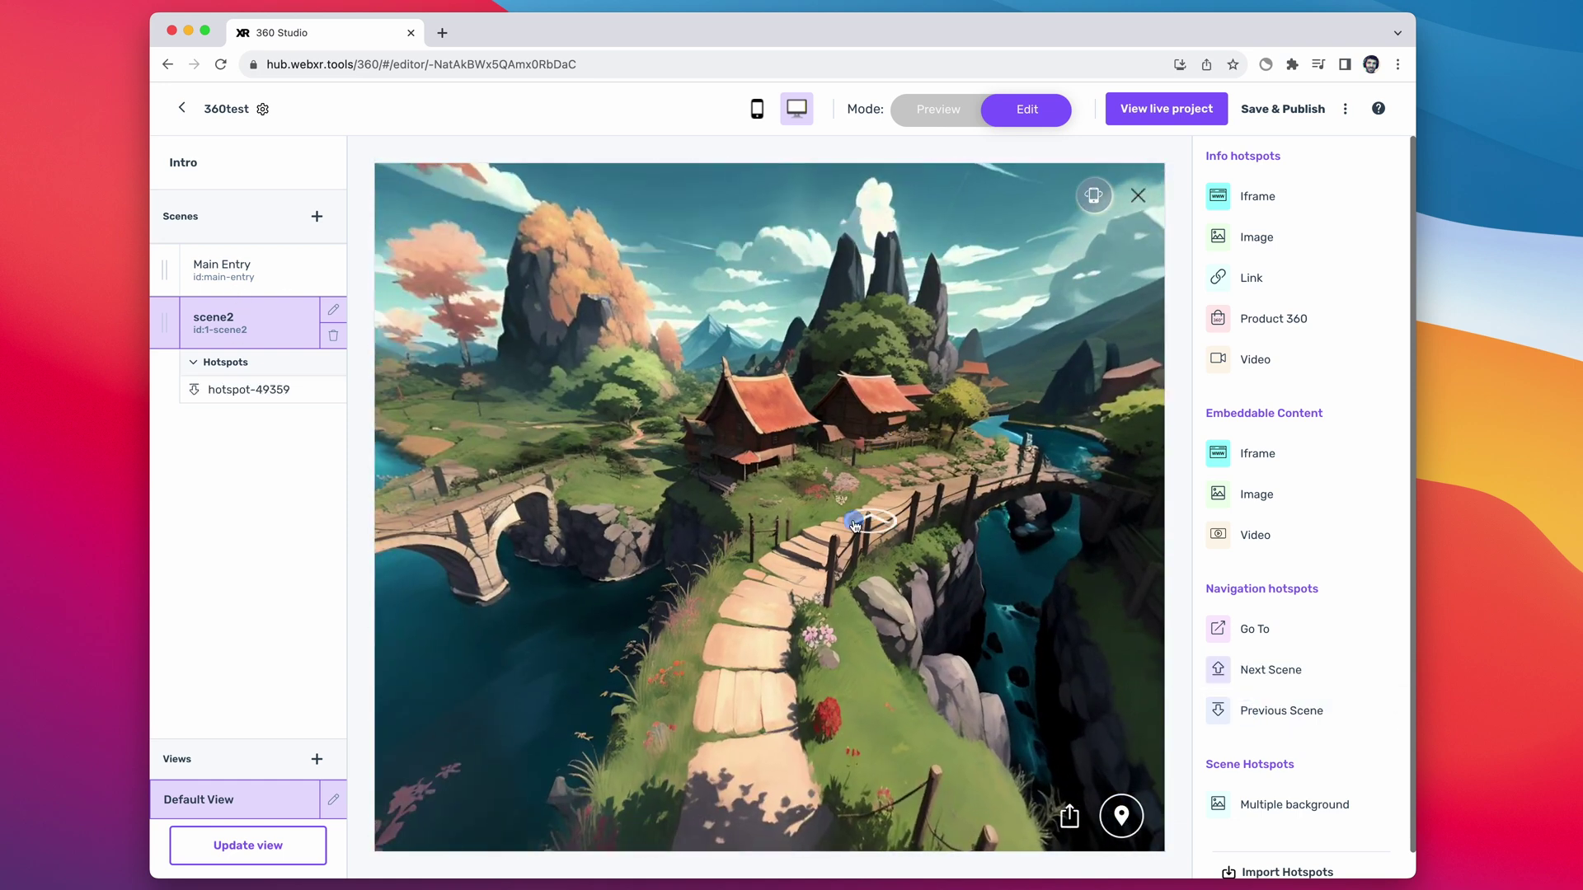
left_click(1166, 108)
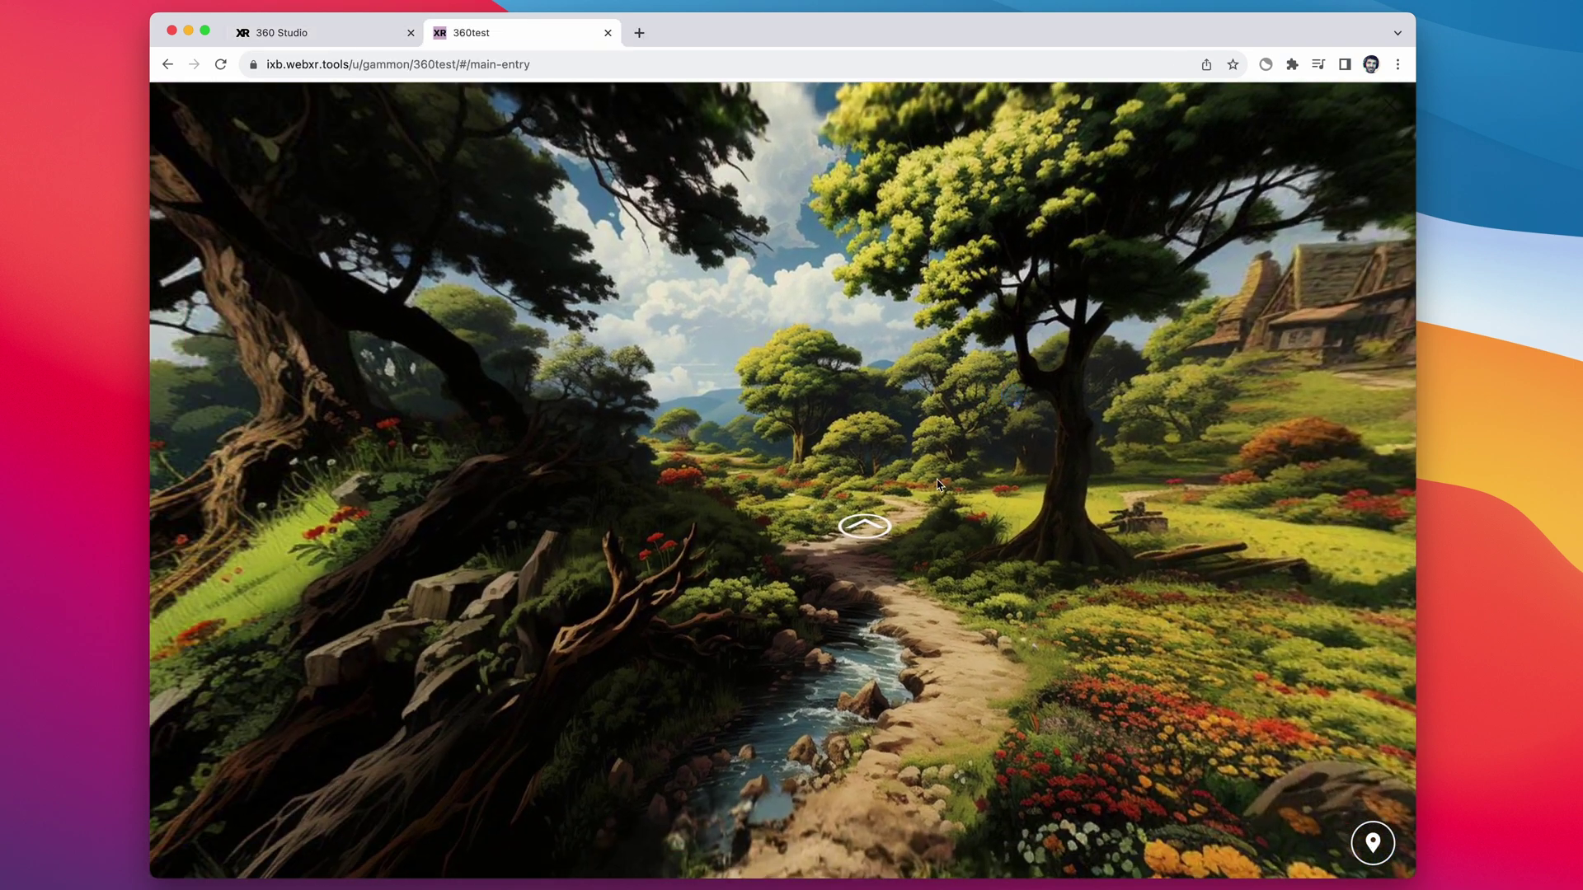
Step: Follow the forest-path arrow hotspot from Main Entry into scene2 in the live tour
left_click(858, 529)
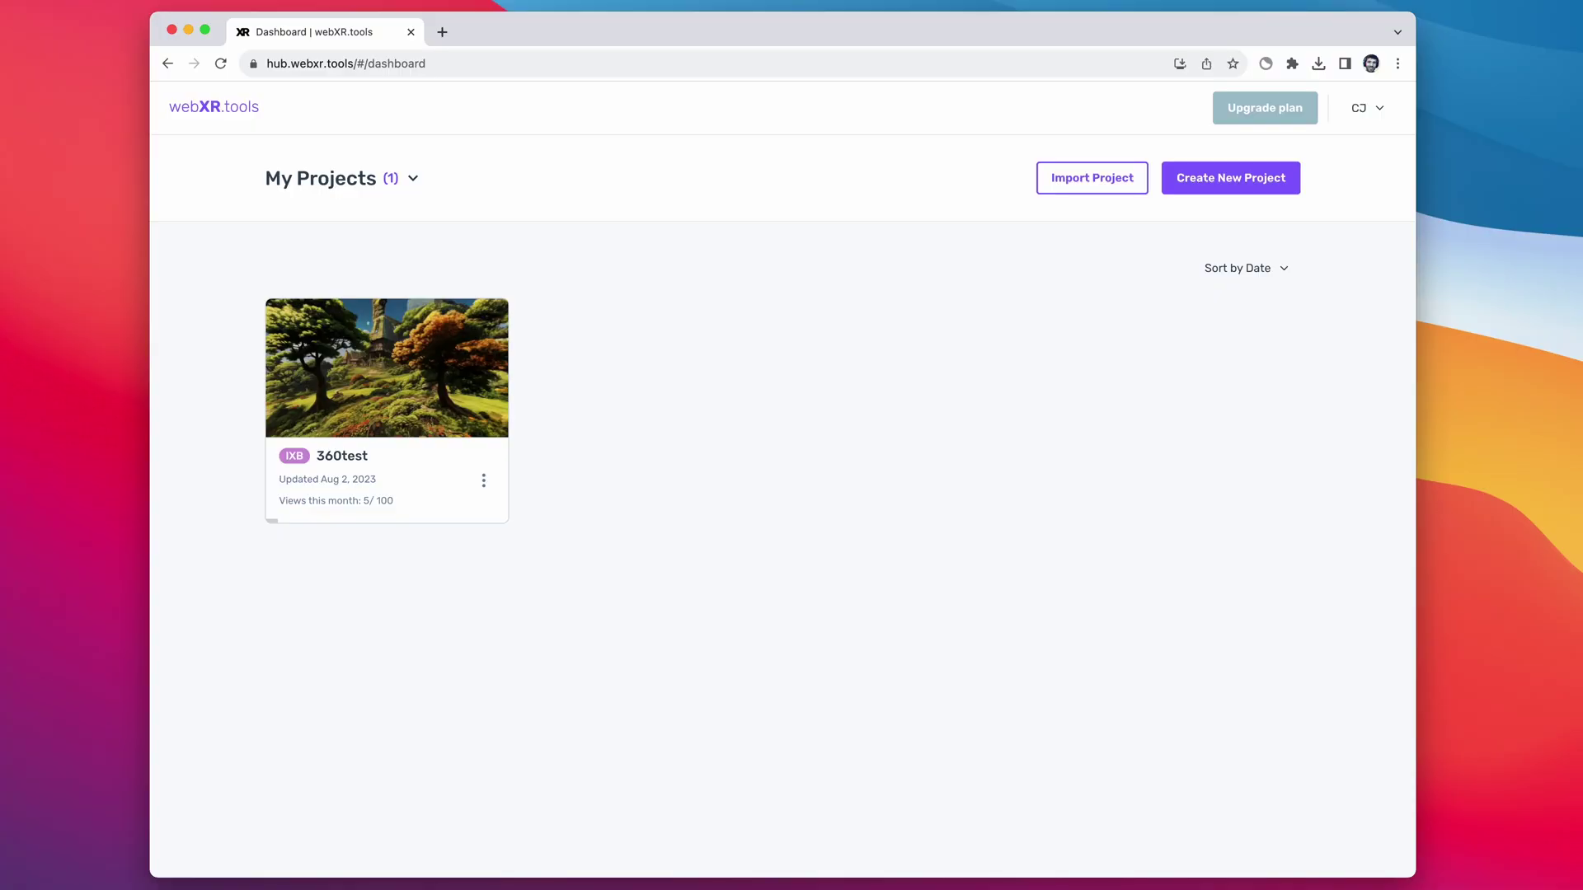
Step: Create a blank VTO project named VTOtest and bring up its Model 1 settings
left_click(1263, 179)
type("VTOtest")
left_click(472, 435)
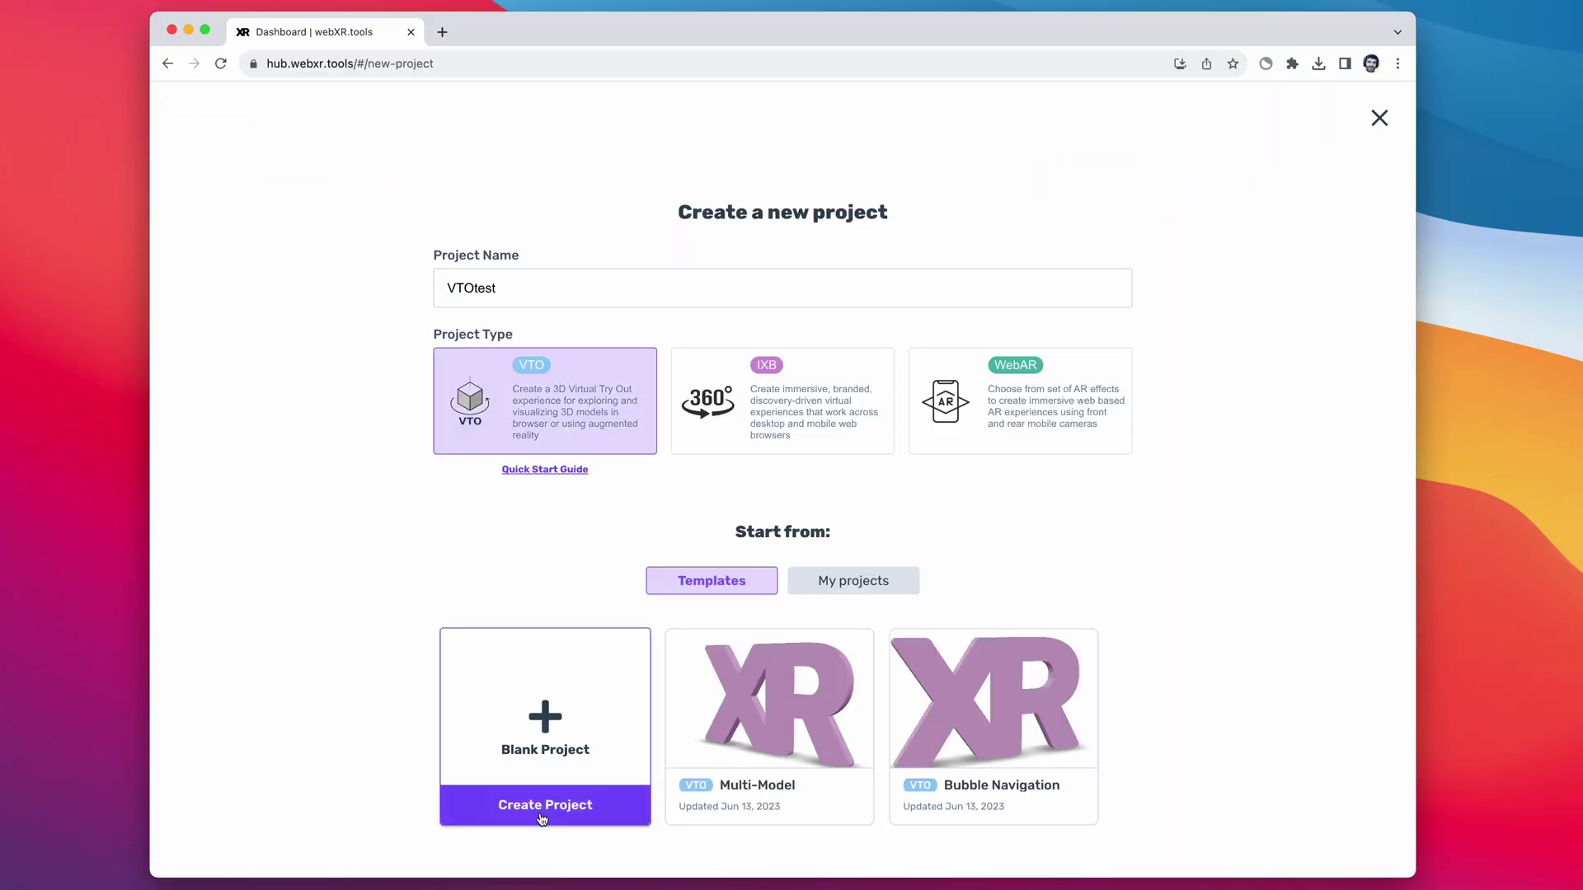
left_click(542, 807)
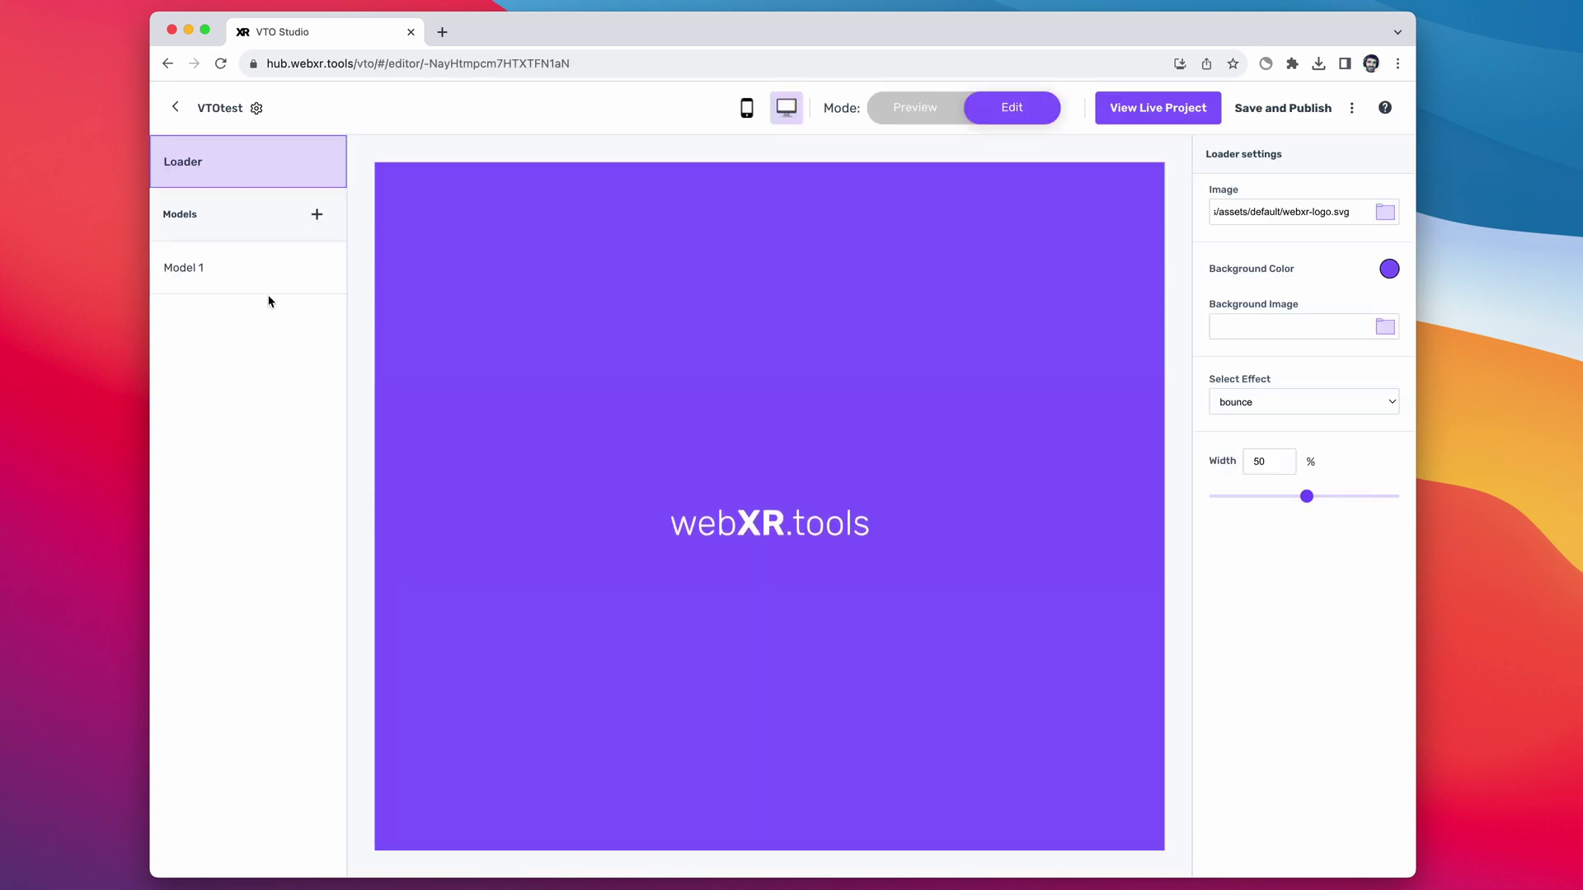
left_click(234, 278)
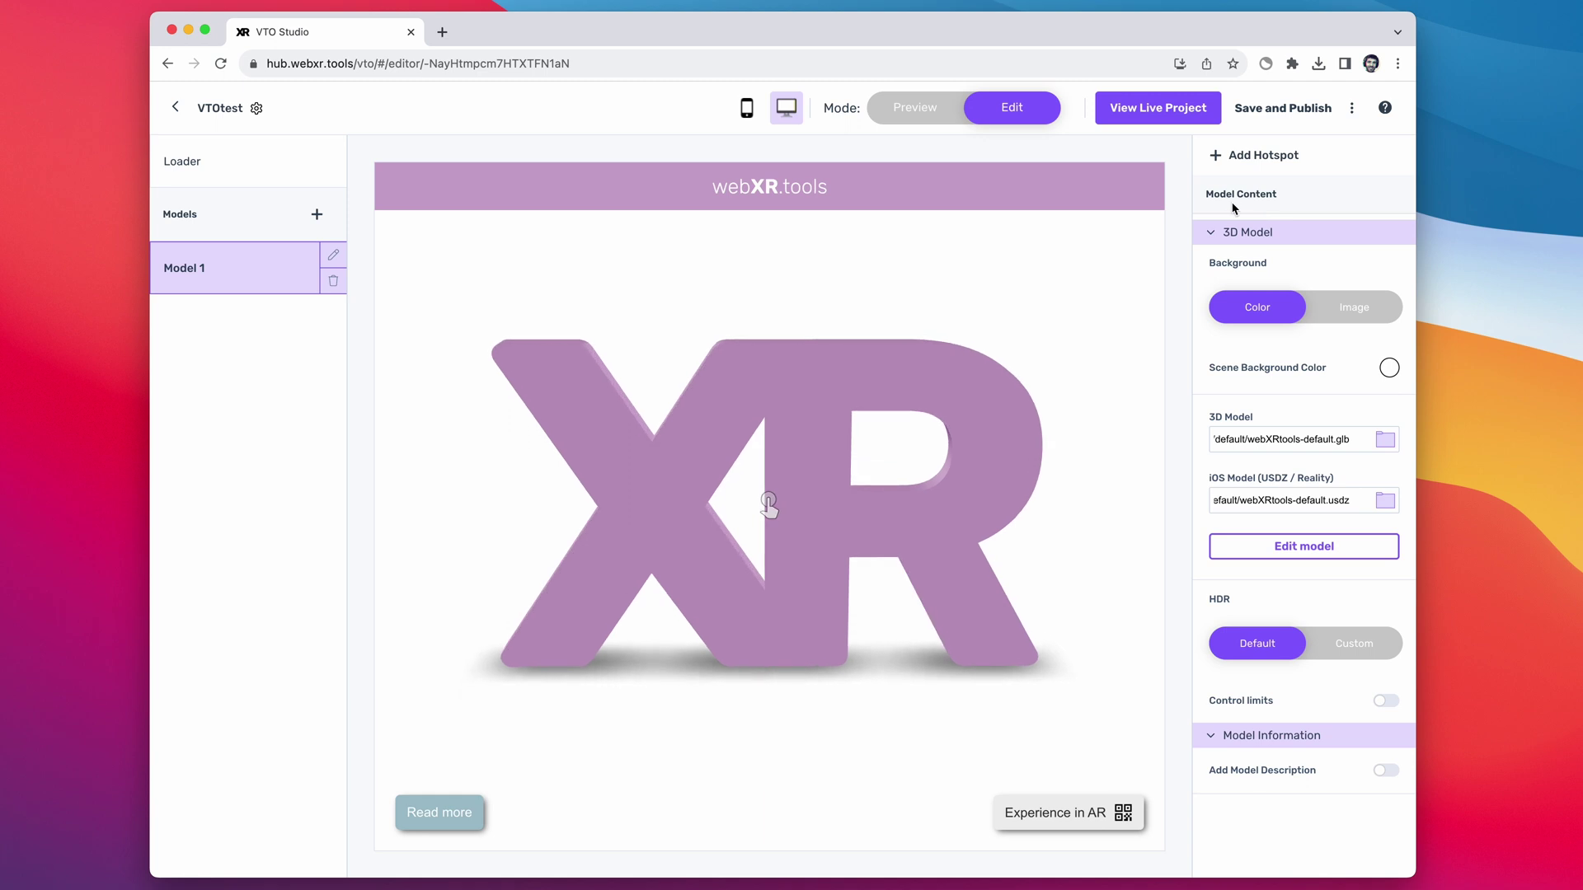
Step: Upload the green creature GLB as Model 1's 3D model, then save, publish and view it live
left_click(1385, 442)
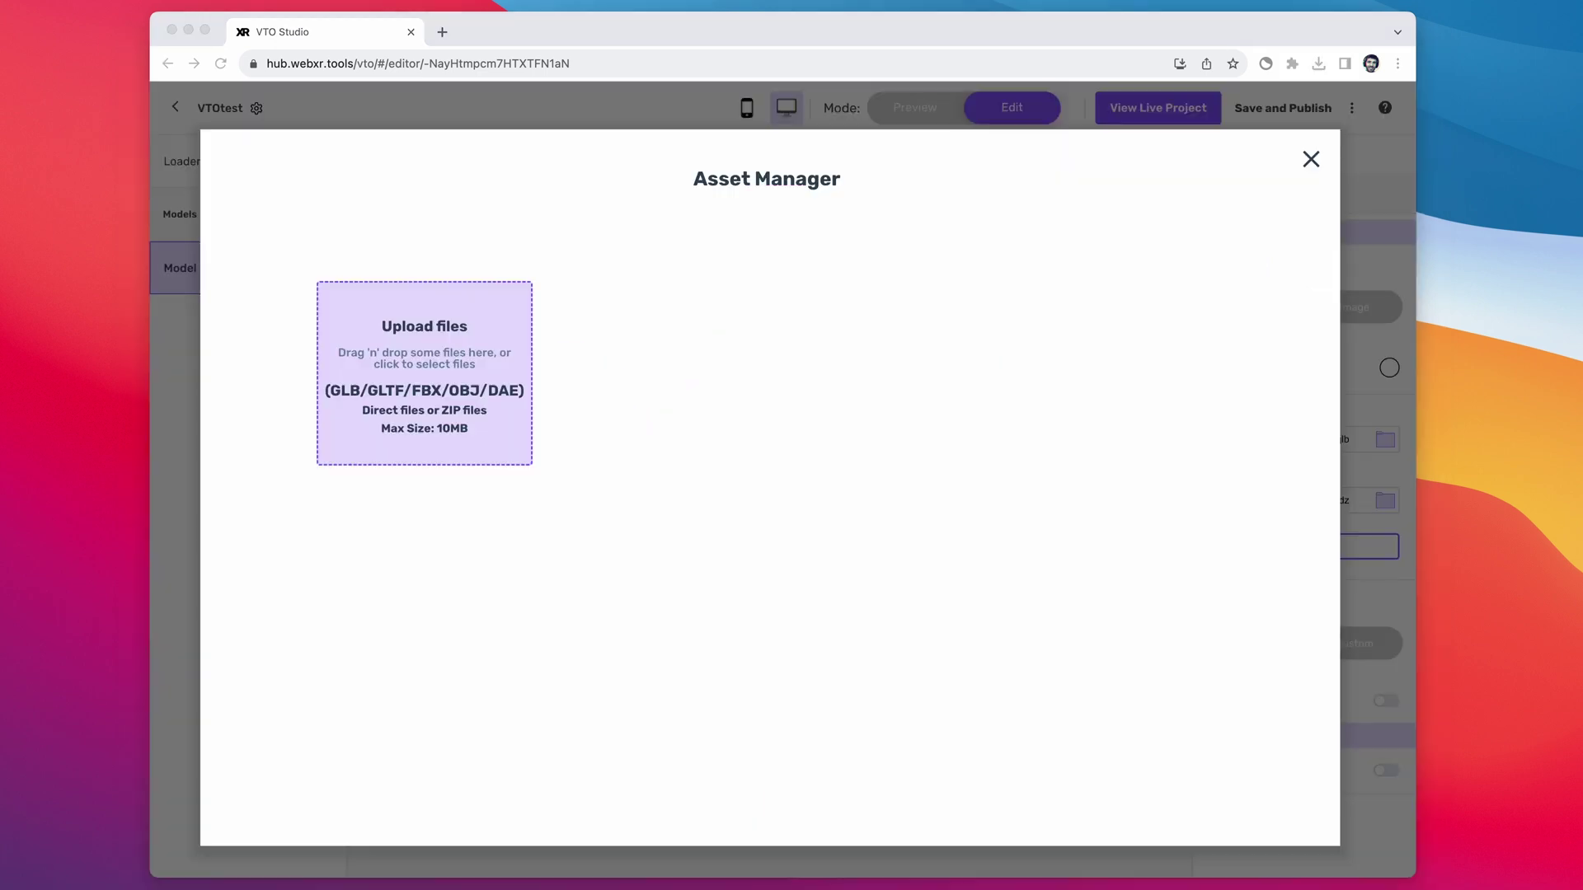
left_click_drag(1055, 437, 519, 399)
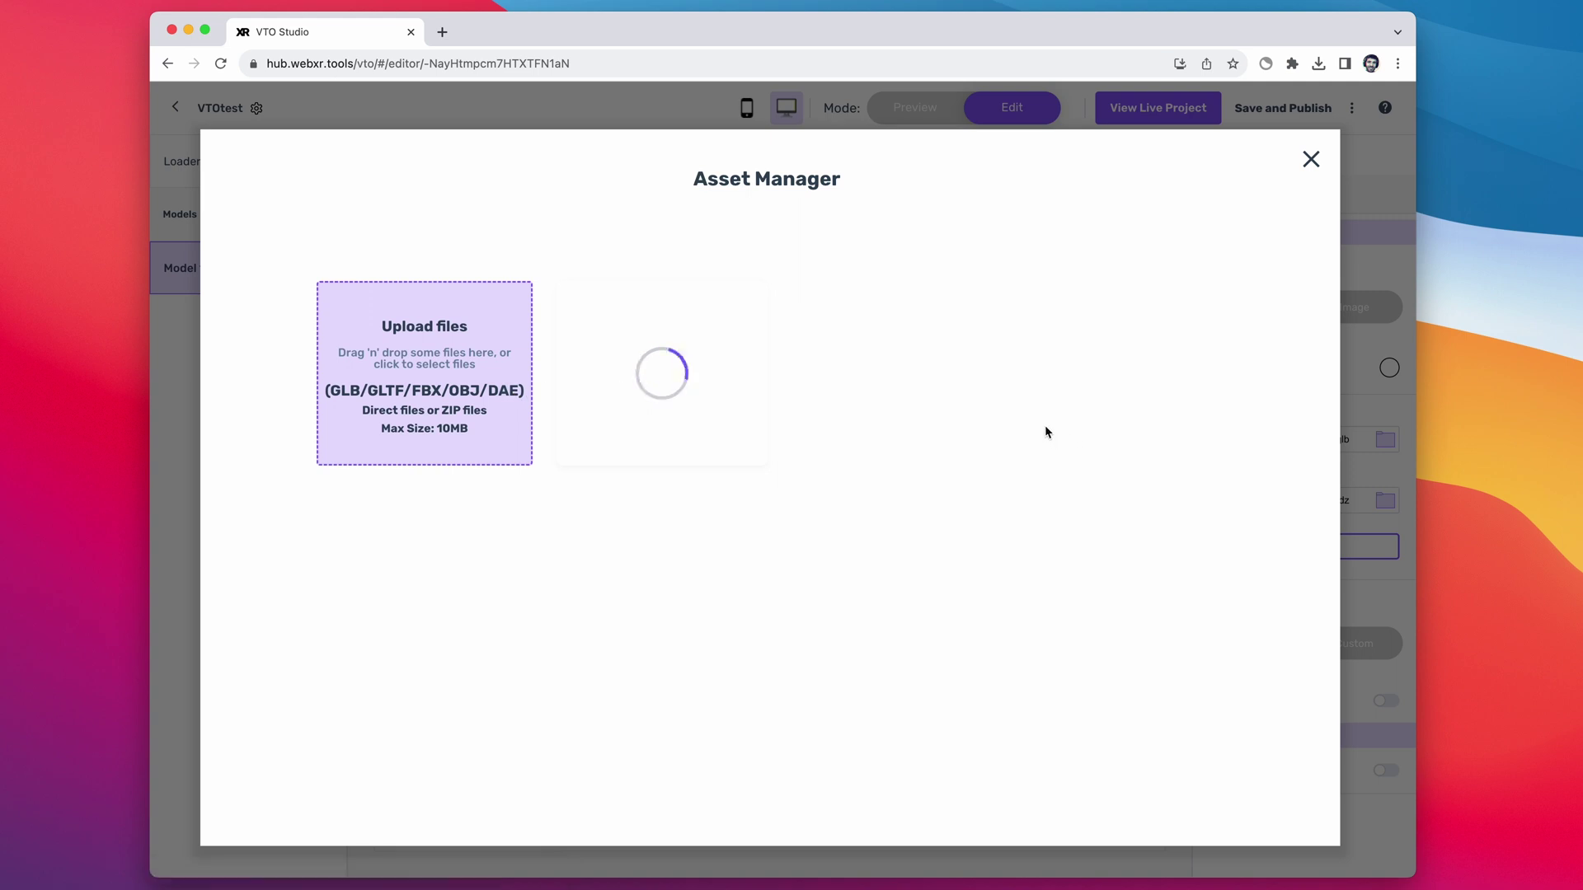
left_click(718, 381)
left_click(1143, 494)
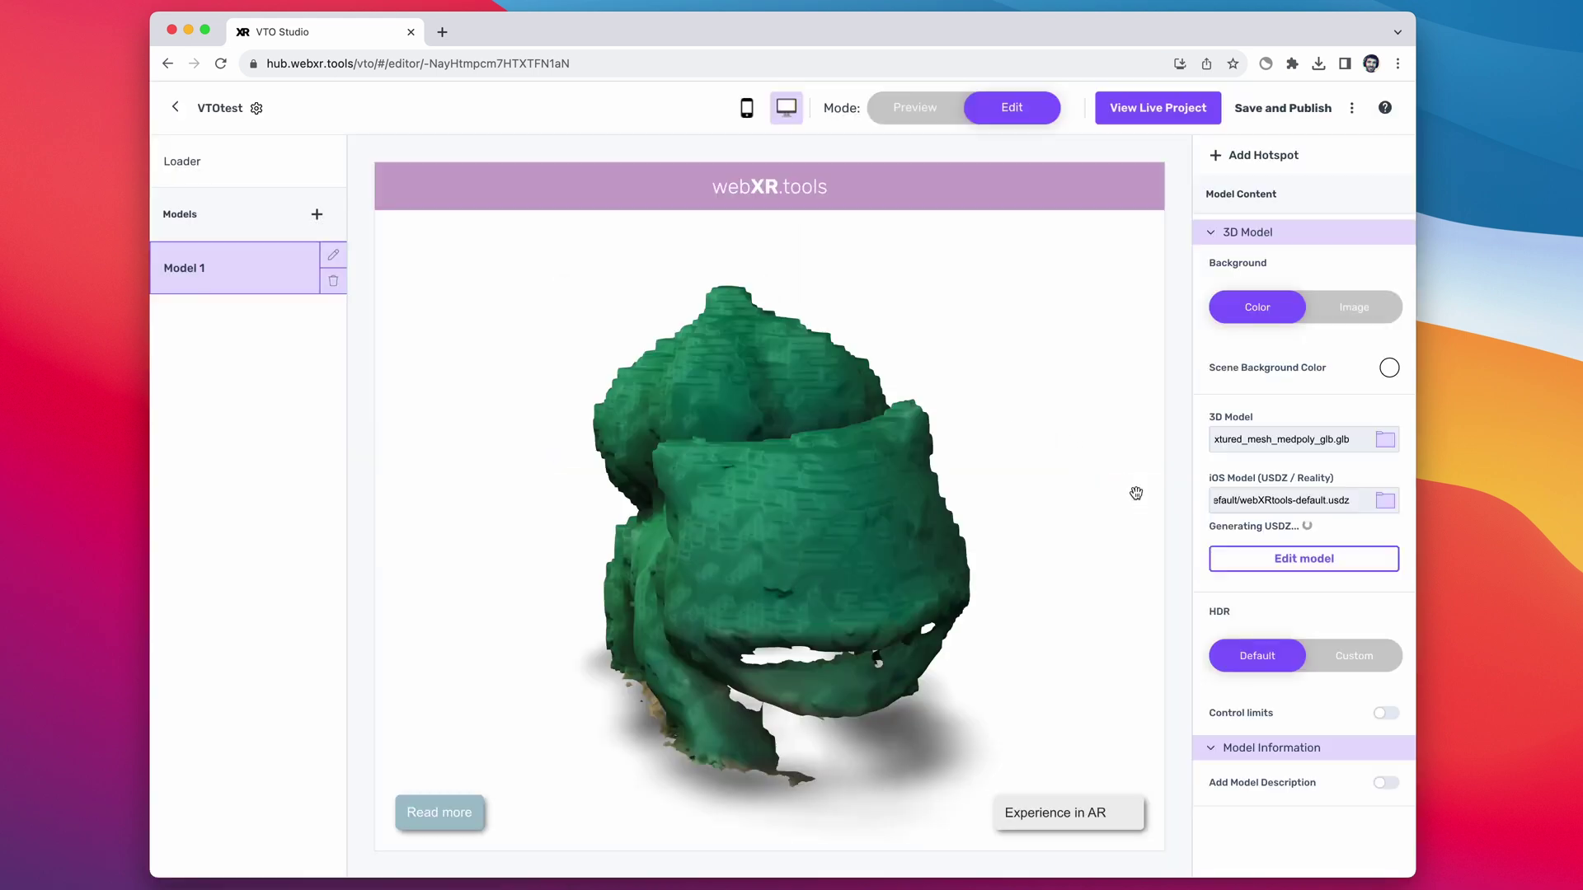
left_click_drag(931, 544, 1274, 114)
left_click(1278, 114)
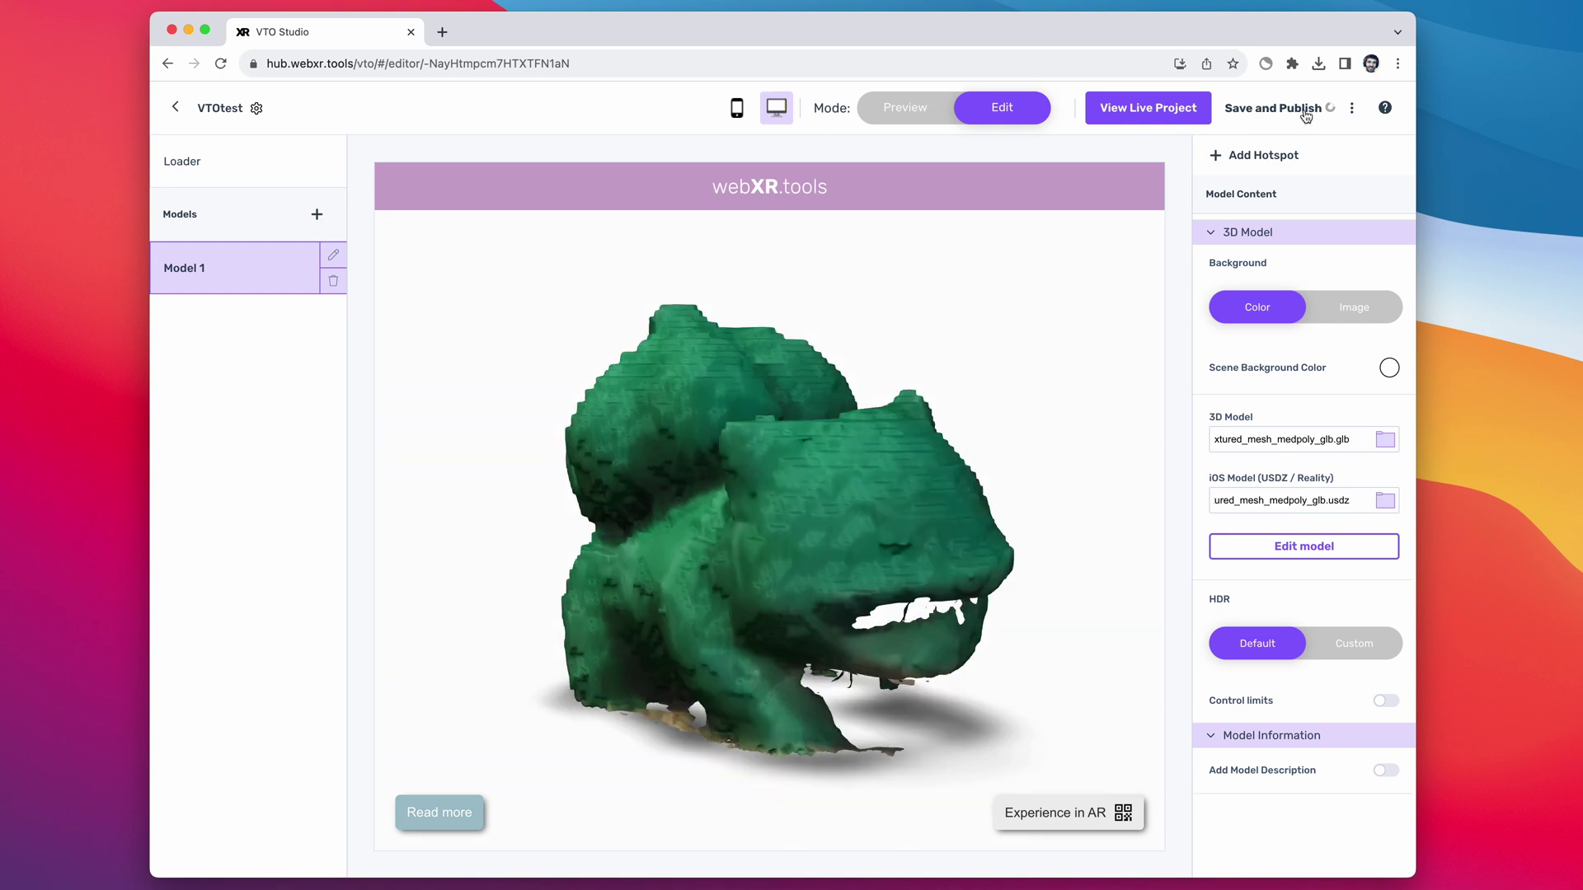
left_click(1158, 108)
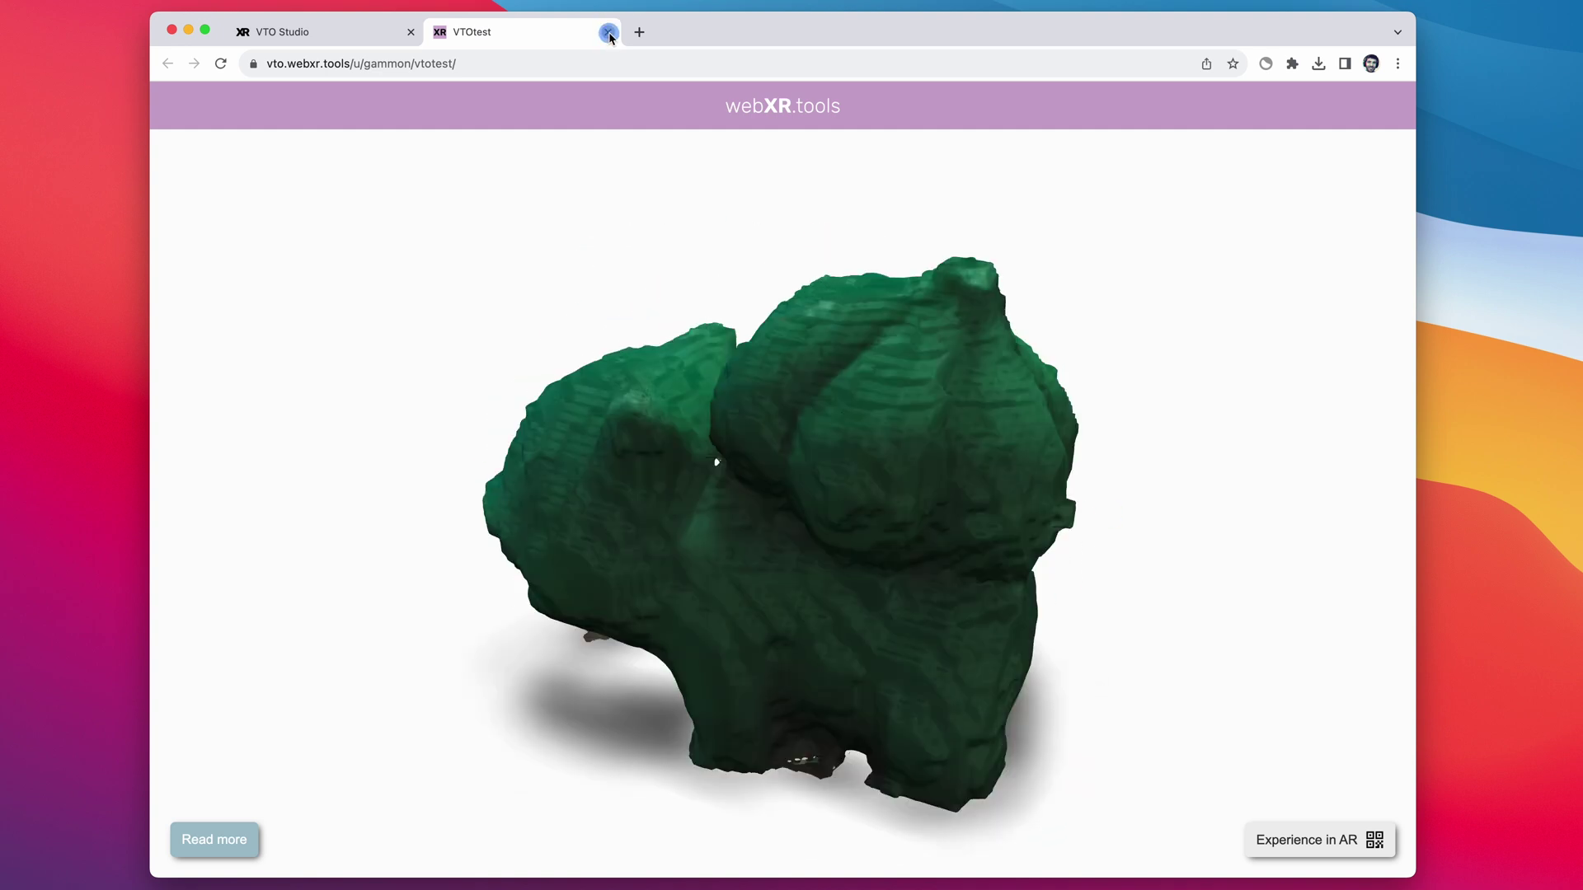
Step: Back in the editor, switch off VTOtest's Show Header and bring up the Loader settings
left_click(608, 33)
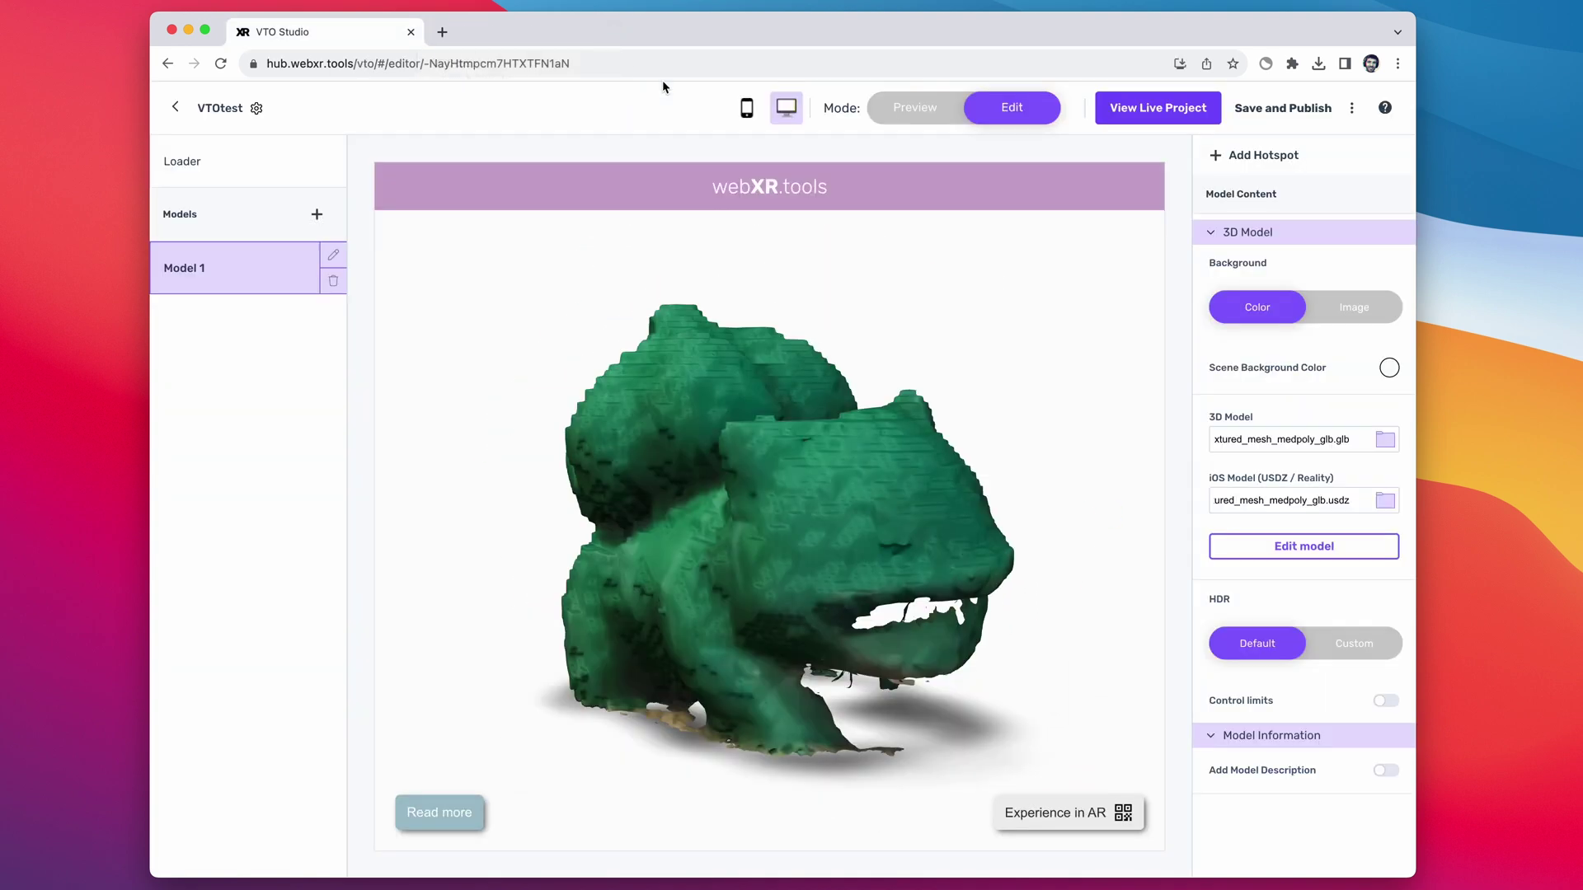
left_click(766, 183)
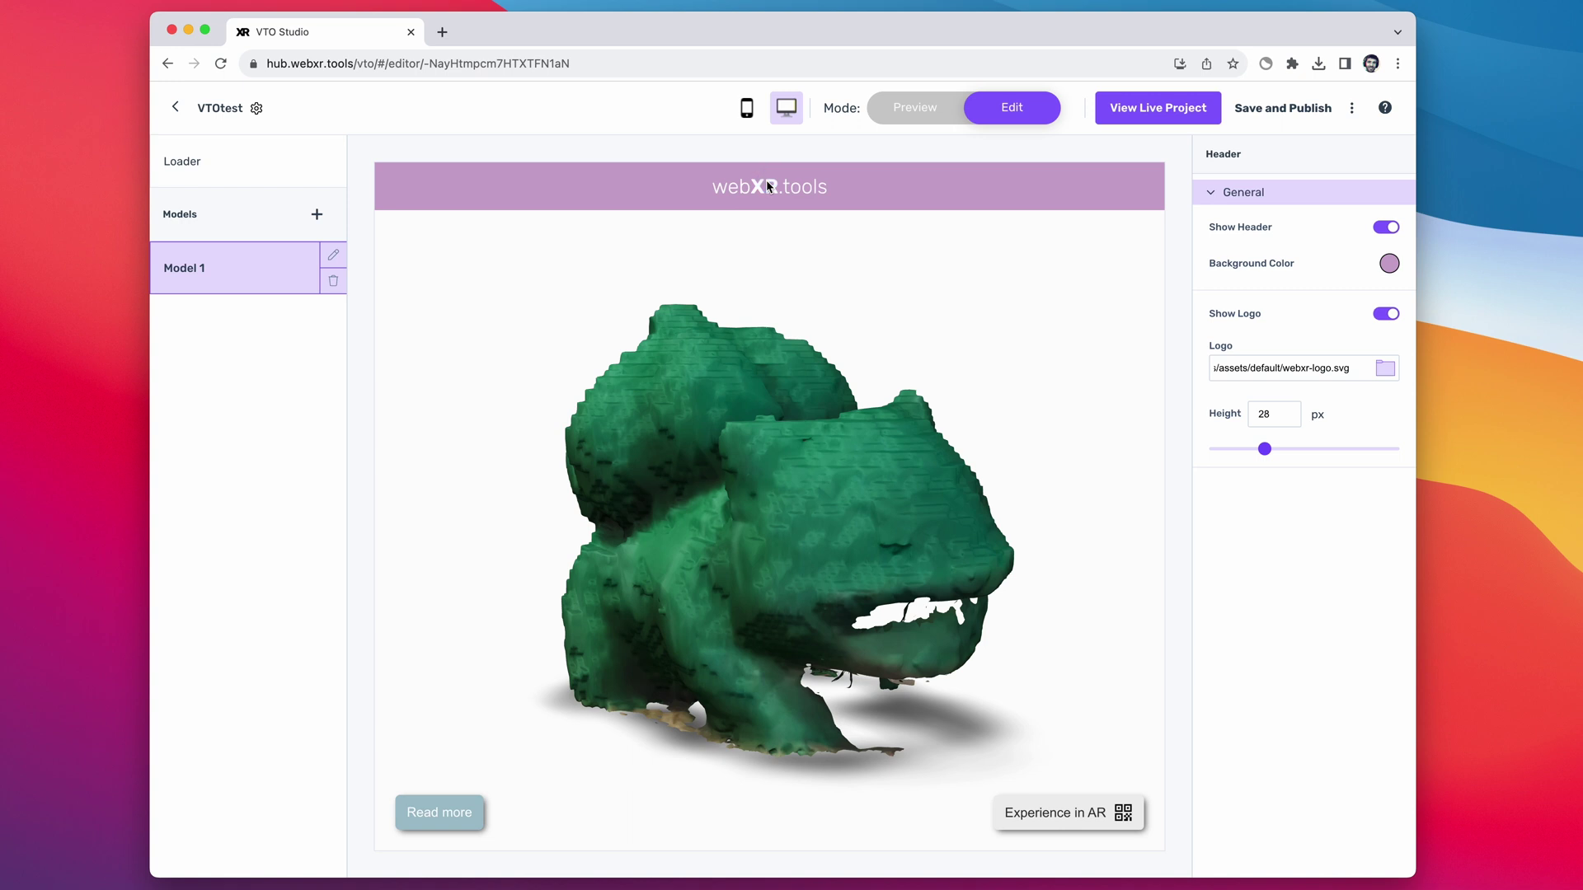
left_click(1386, 228)
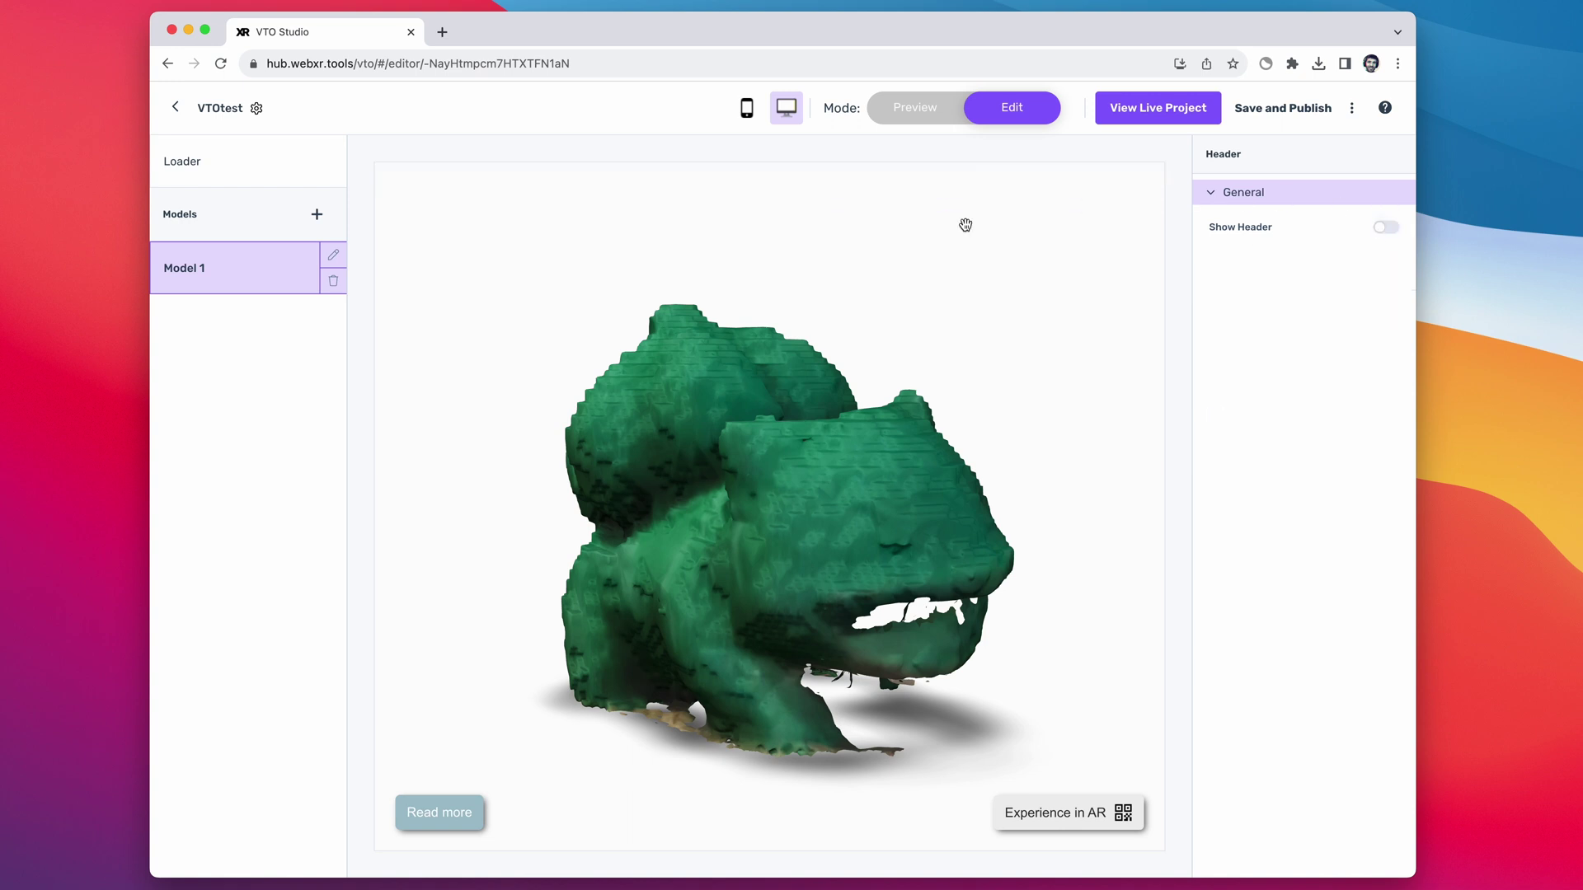
left_click(218, 161)
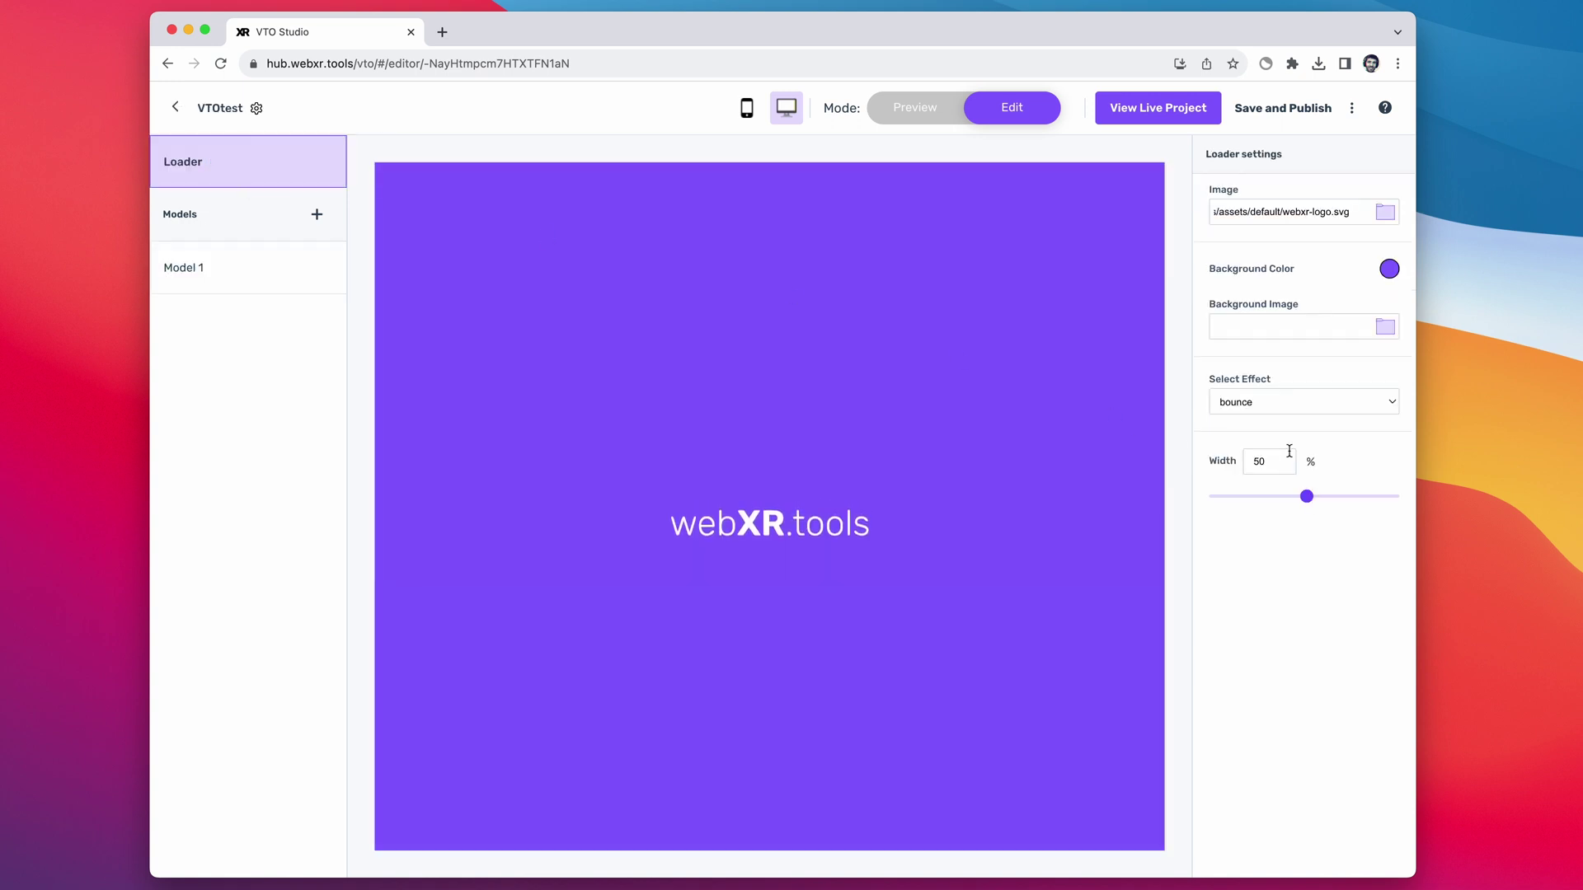
Step: Give the loader a white background colour and ai_waves.jpg as its background image
left_click(1390, 271)
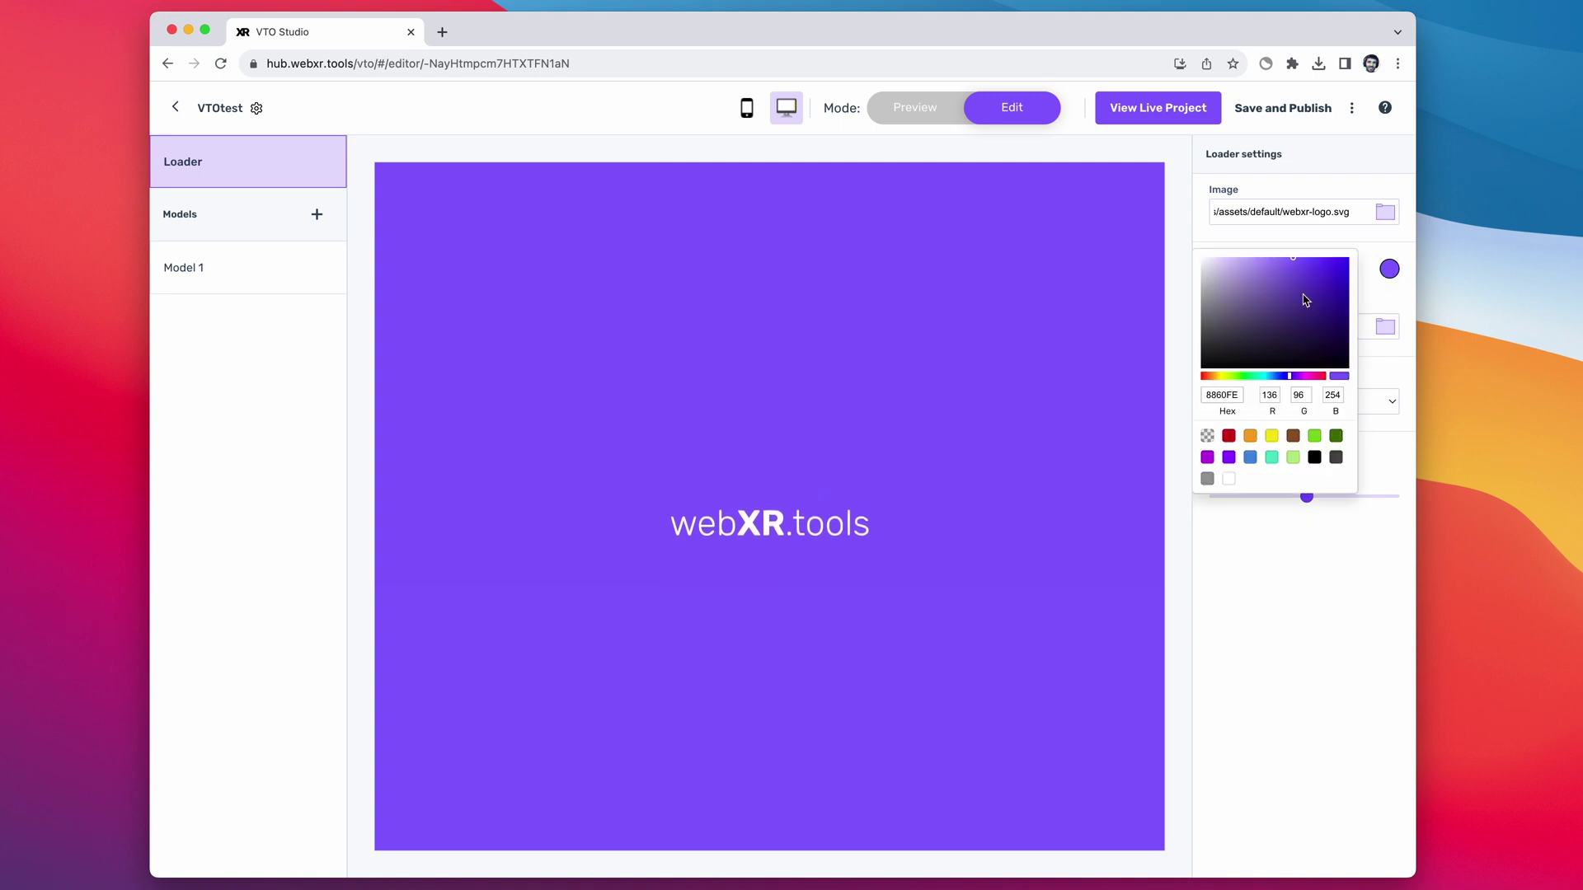
left_click_drag(1294, 295, 1200, 260)
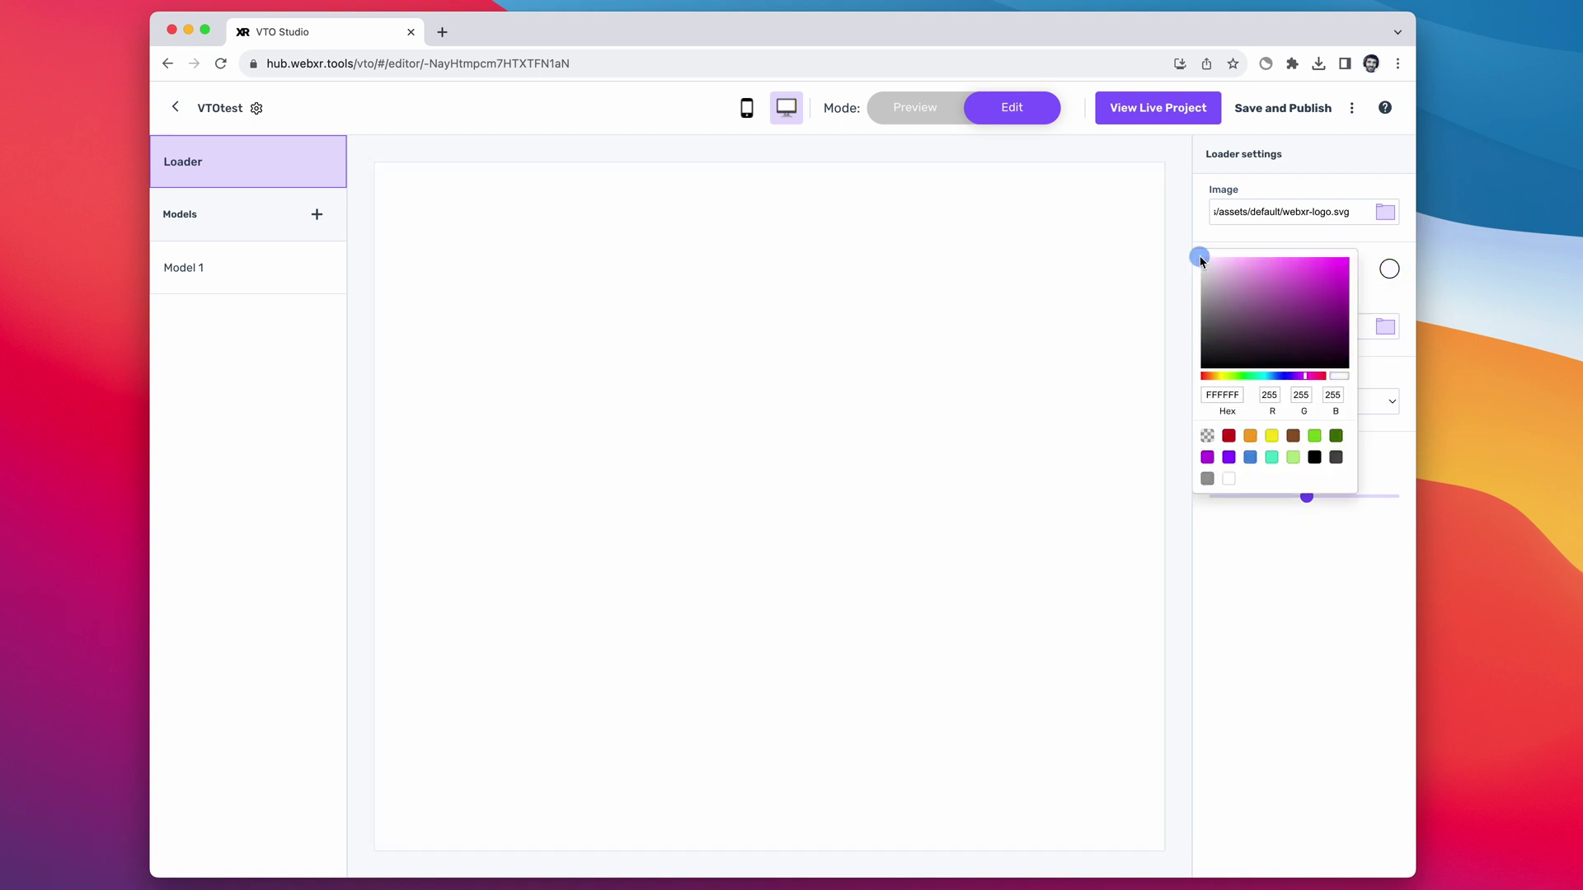
left_click(1243, 242)
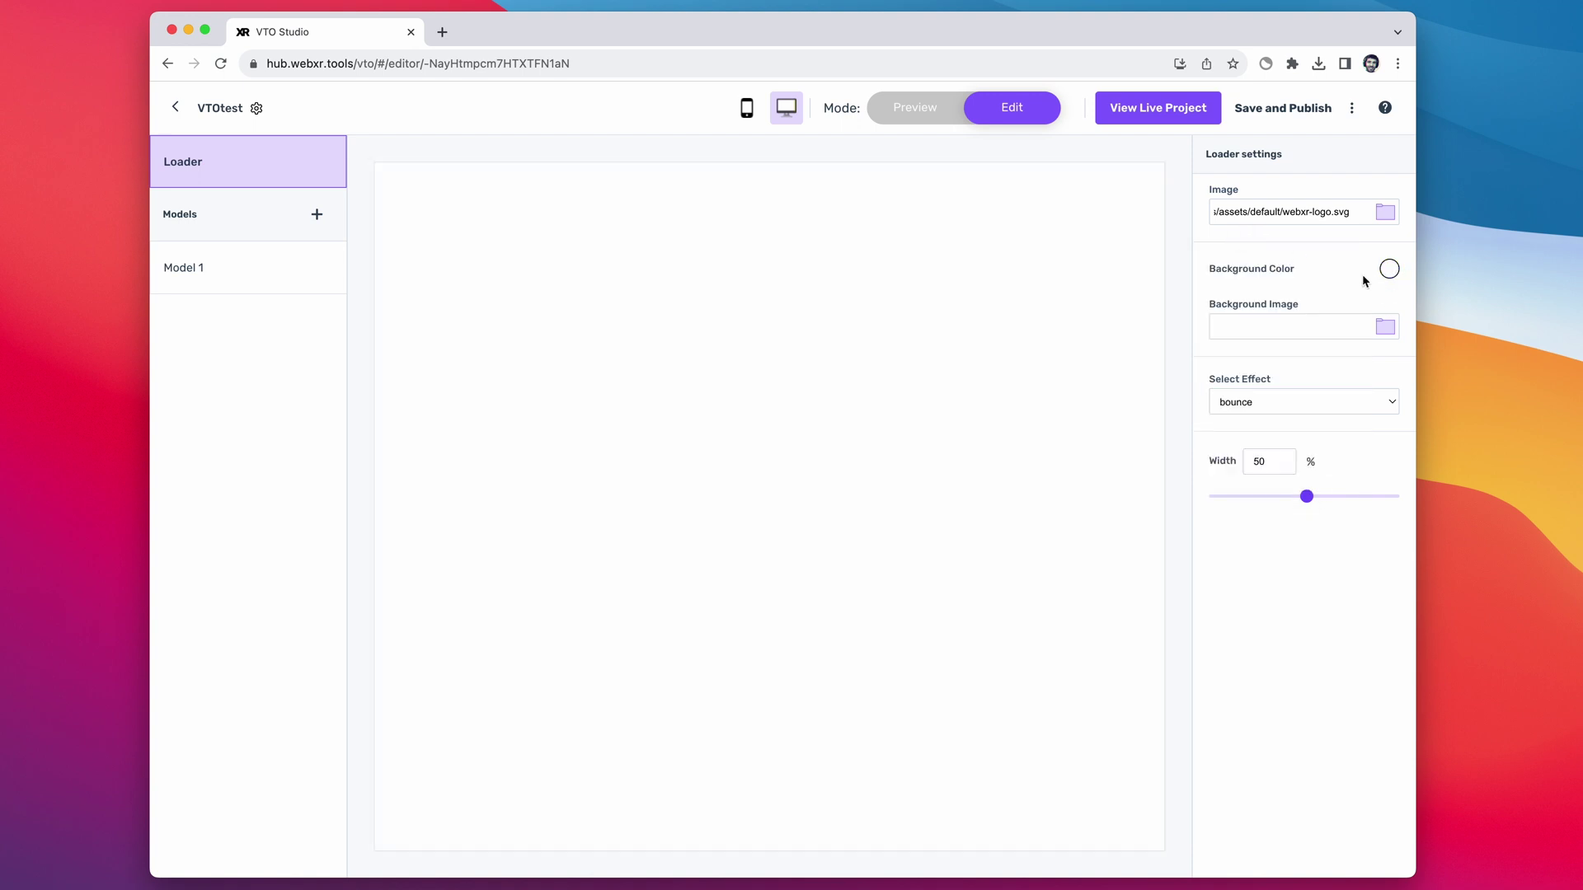
left_click(1383, 332)
left_click_drag(1550, 425, 669, 398)
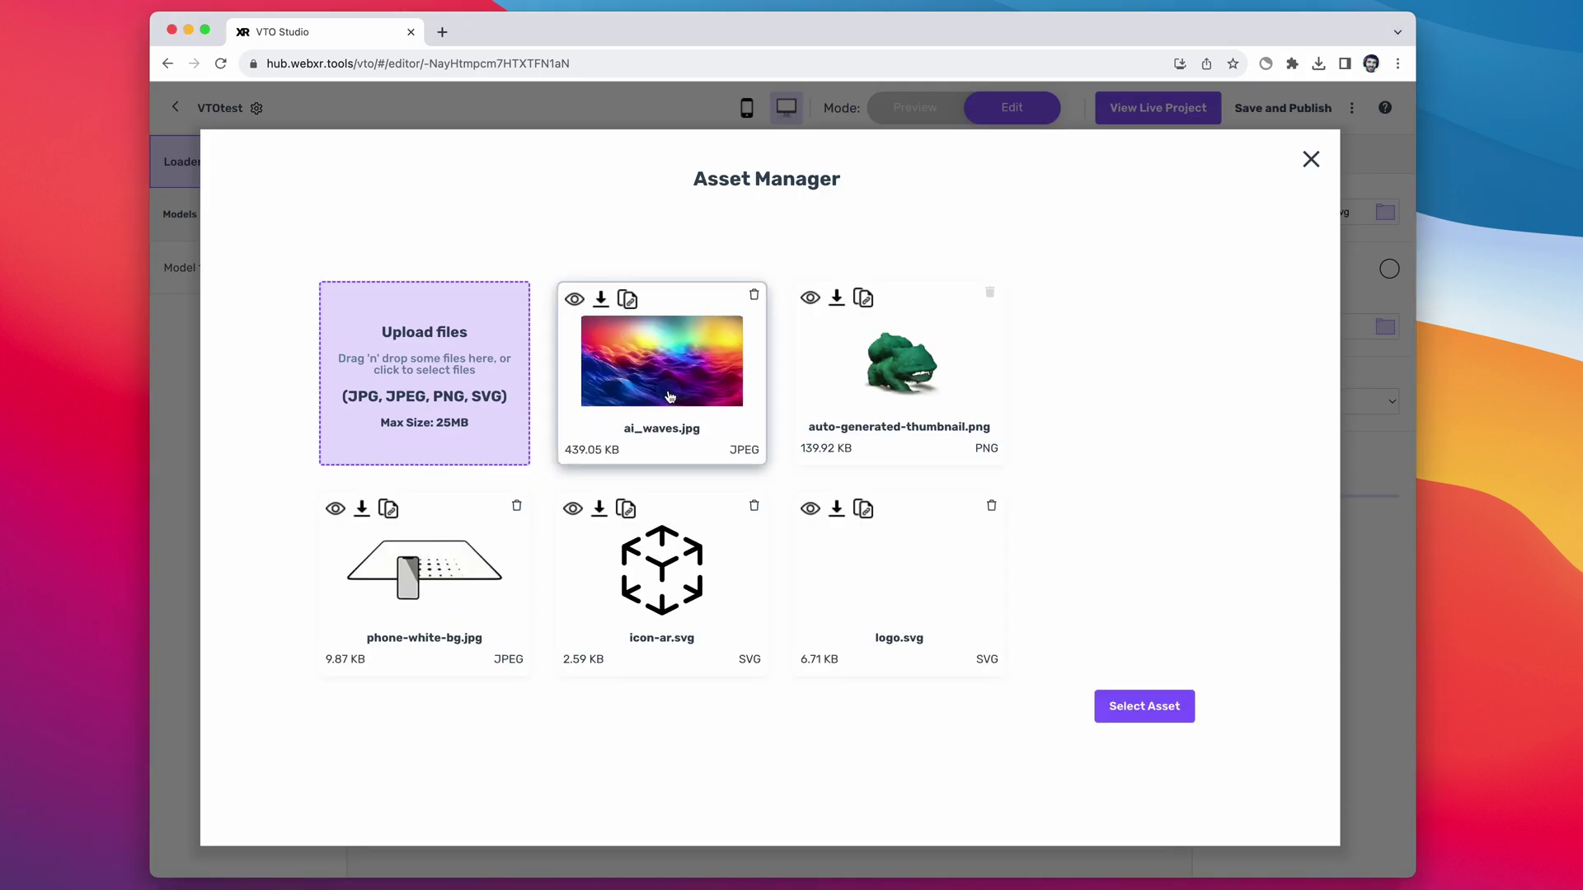
left_click(1138, 707)
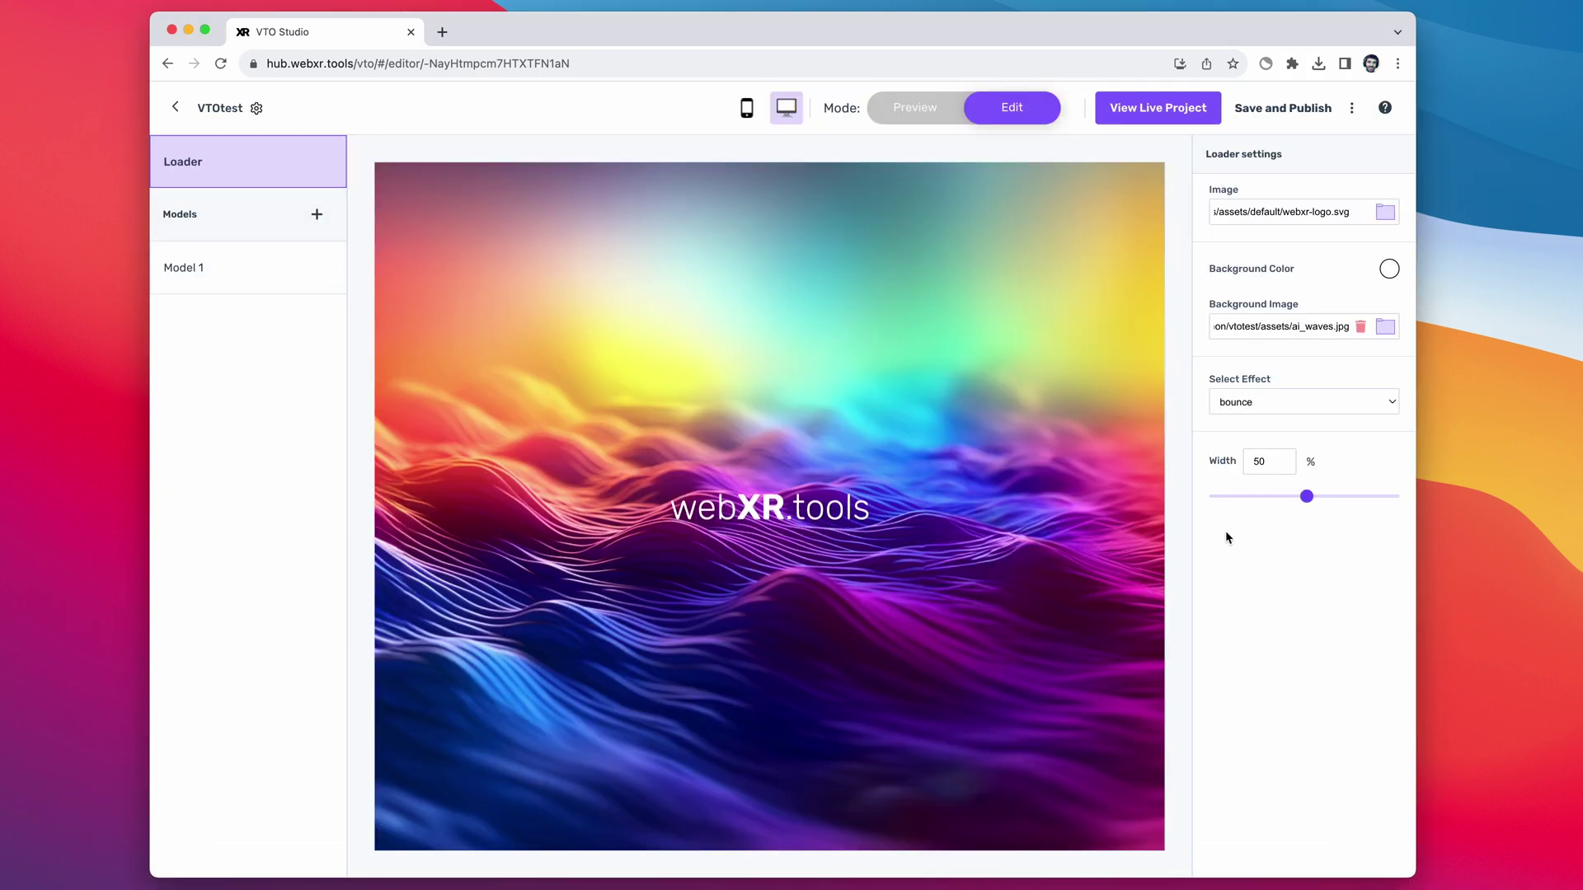
Step: Use ai_logo.svg as the loader image with zoom effect at 25.35% width, then show the AR QR code
left_click(1385, 215)
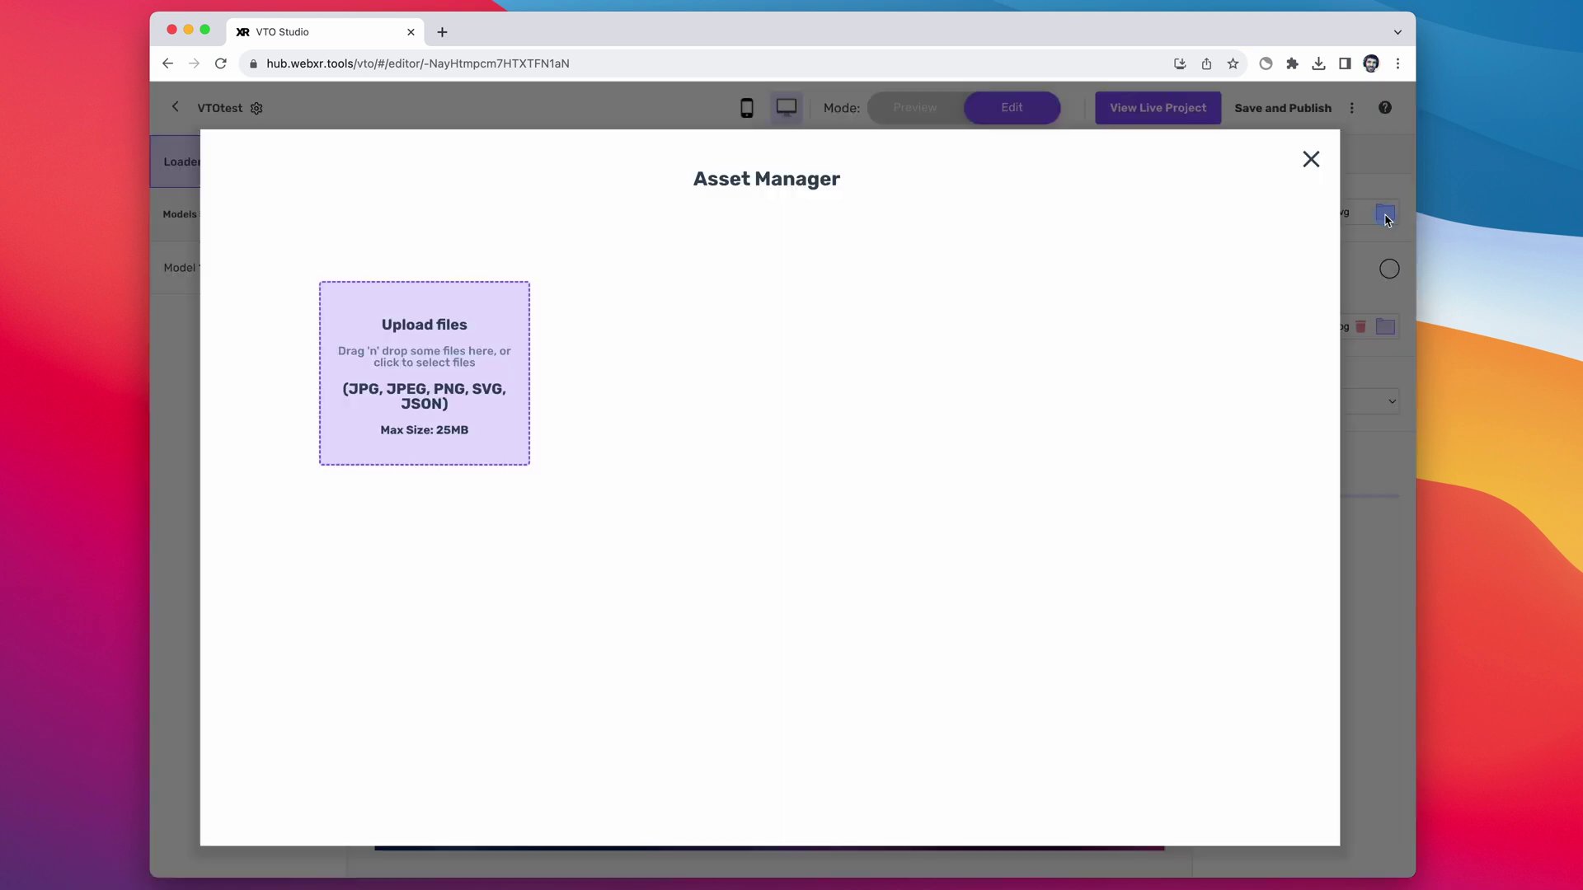
left_click_drag(1401, 235, 1141, 476)
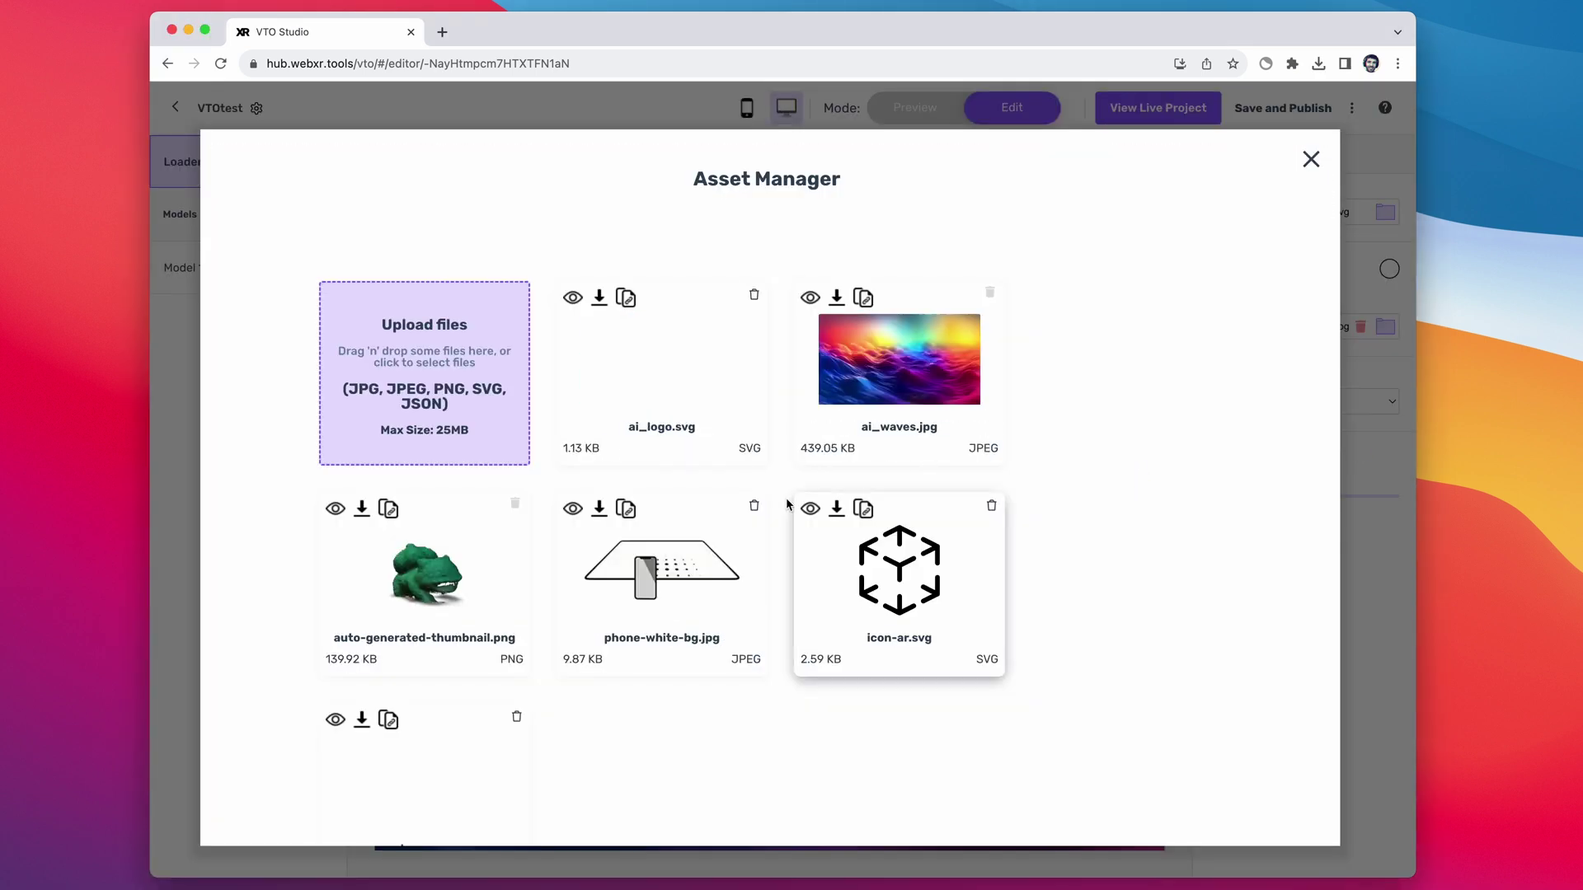
double_click(651, 402)
left_click(1302, 402)
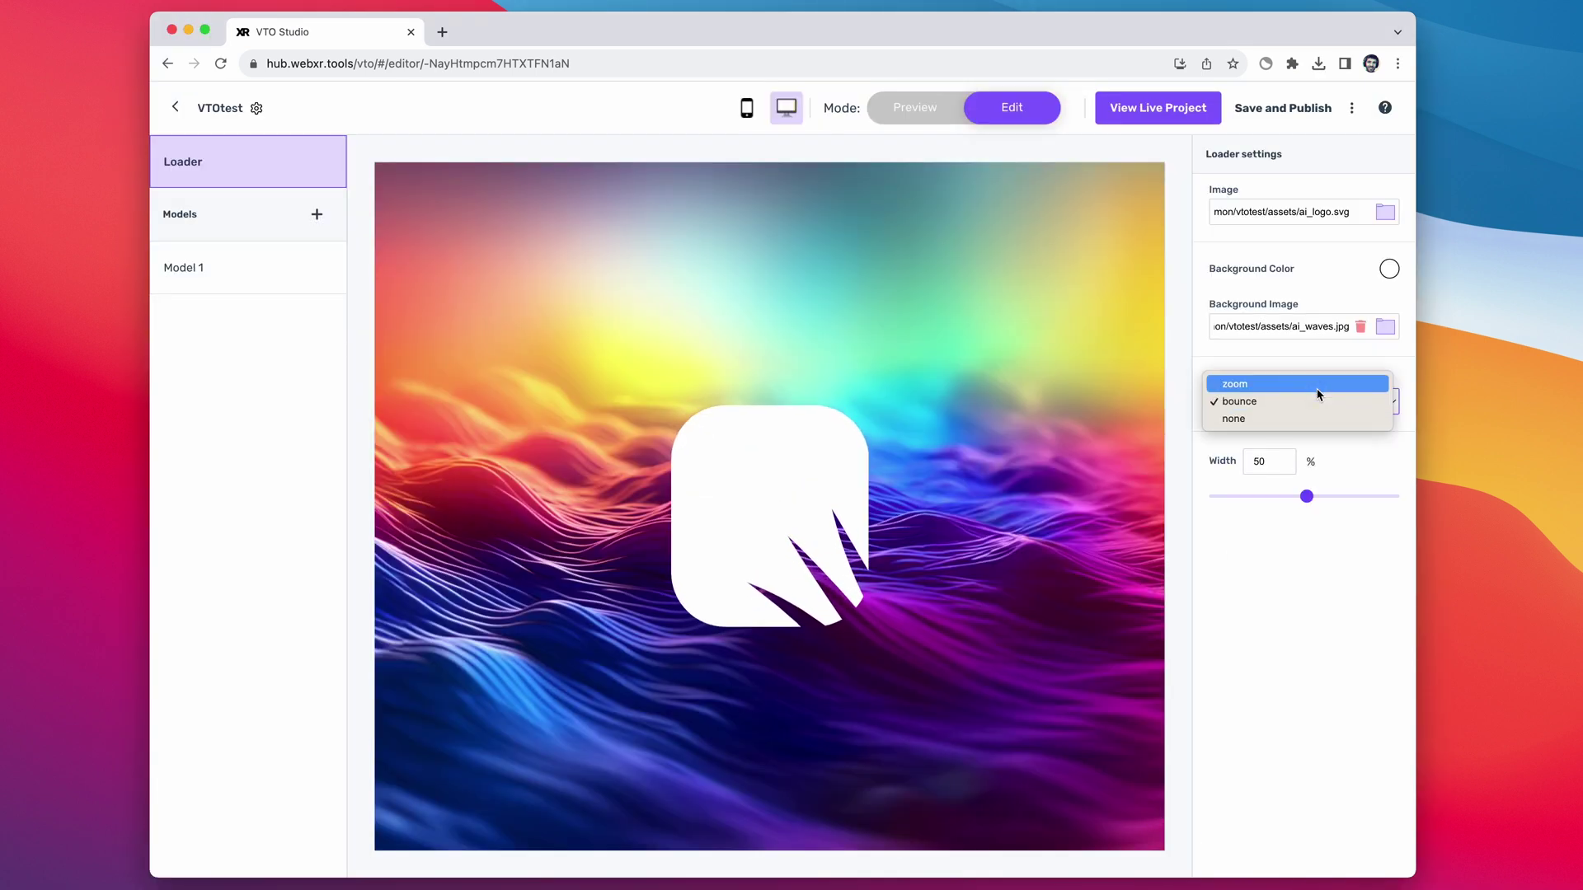
left_click(1286, 385)
left_click_drag(1307, 495, 1260, 495)
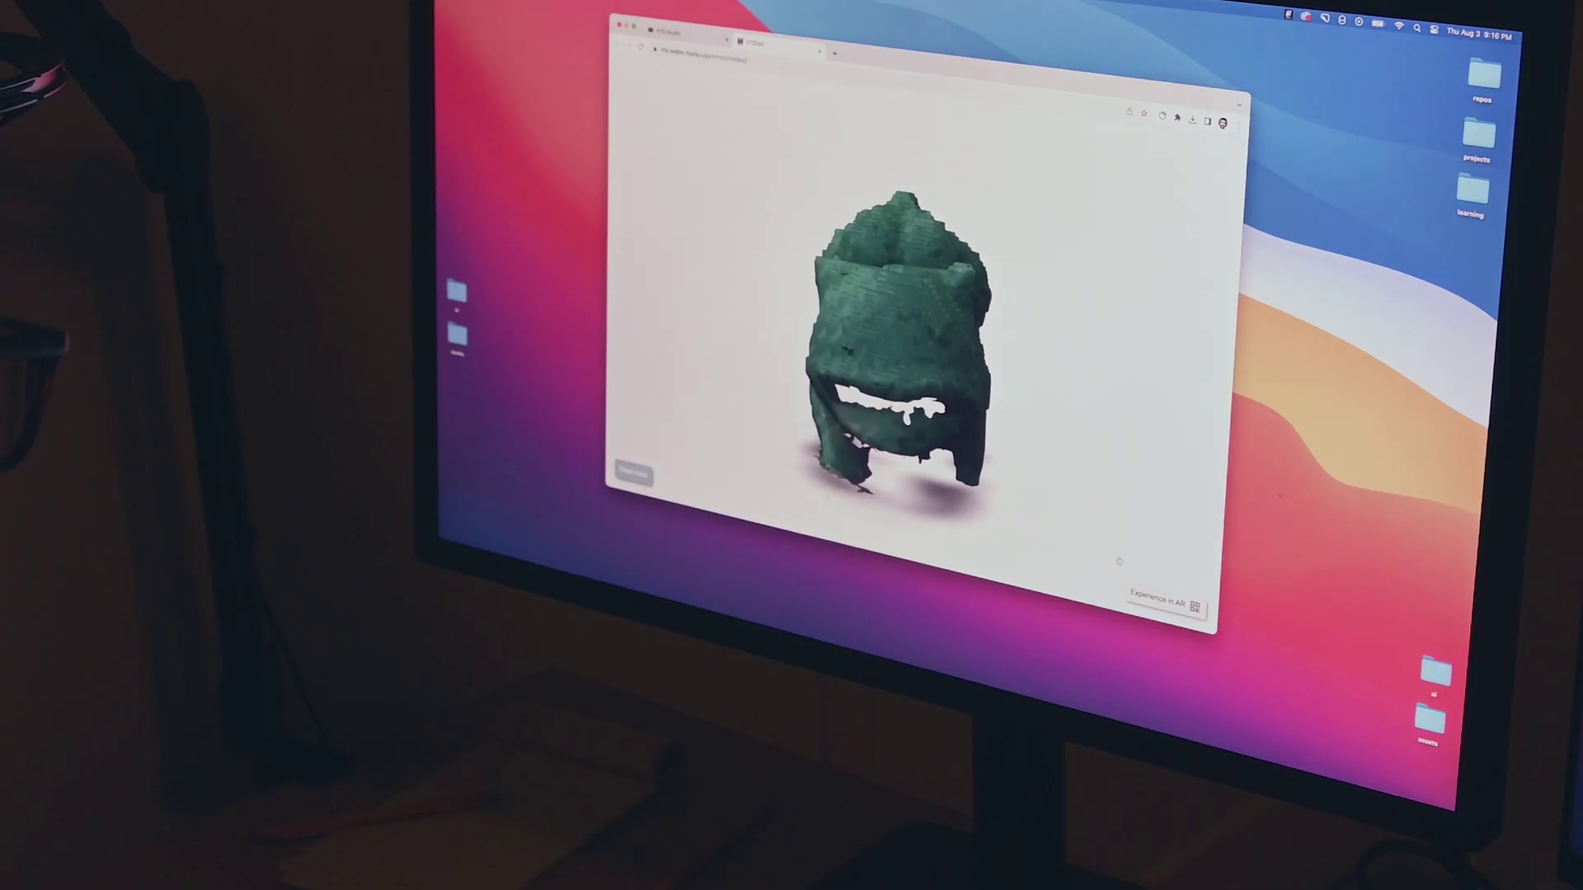
left_click(1154, 602)
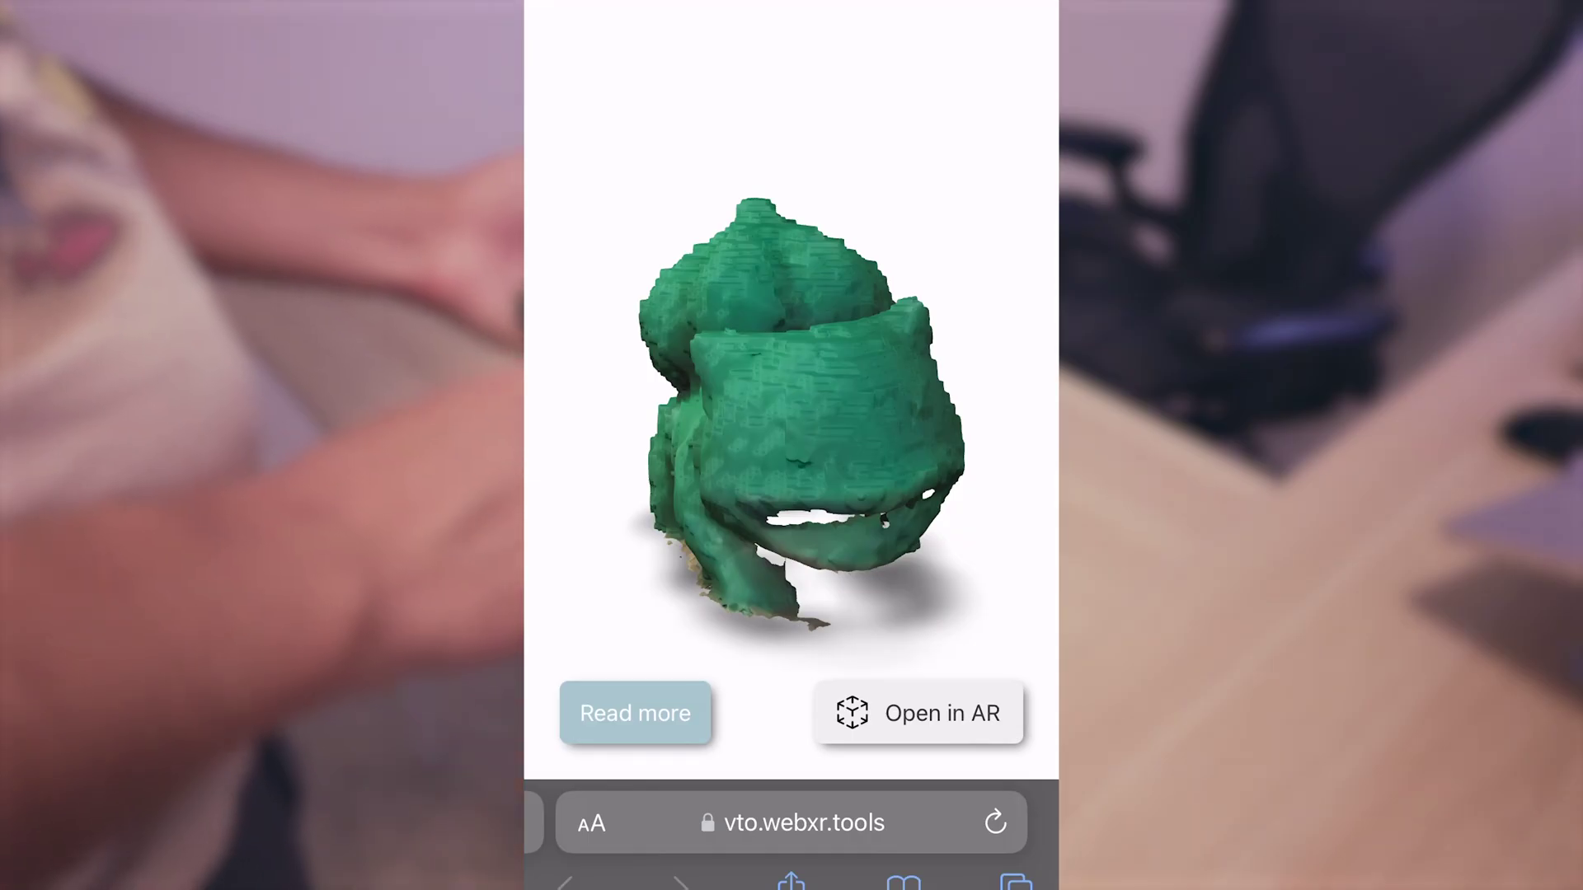
Step: Open VTOtest in AR on the phone and place the green creature on a real table
left_click(919, 710)
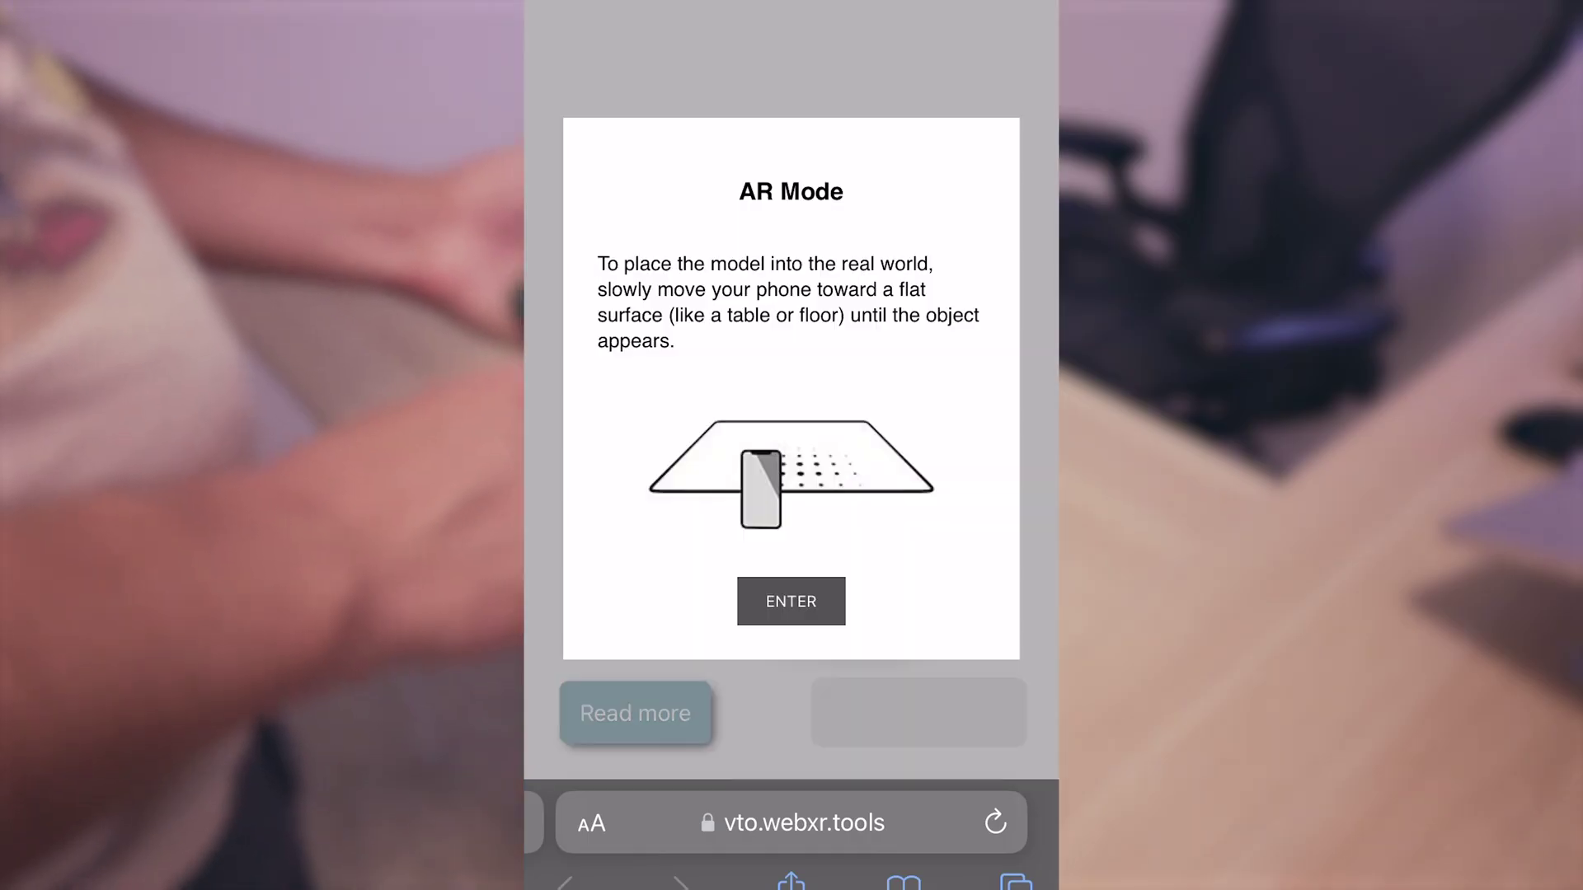
left_click(791, 601)
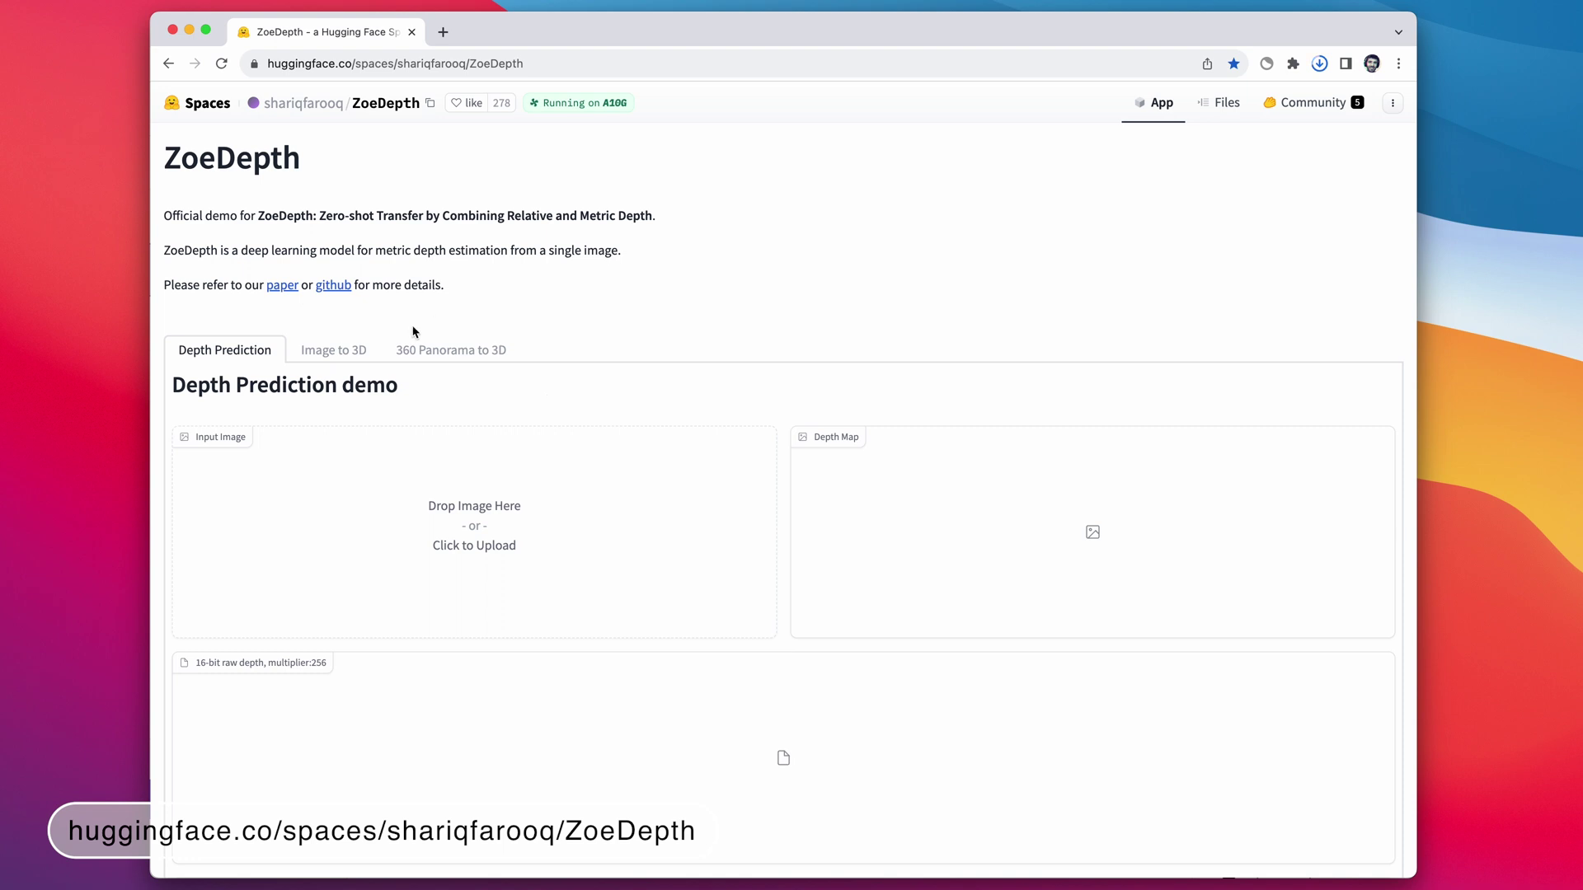
Step: Convert the pop-up storybook PNG to a 3D mesh in Image to 3D and save the .glb to the Desktop
left_click(322, 351)
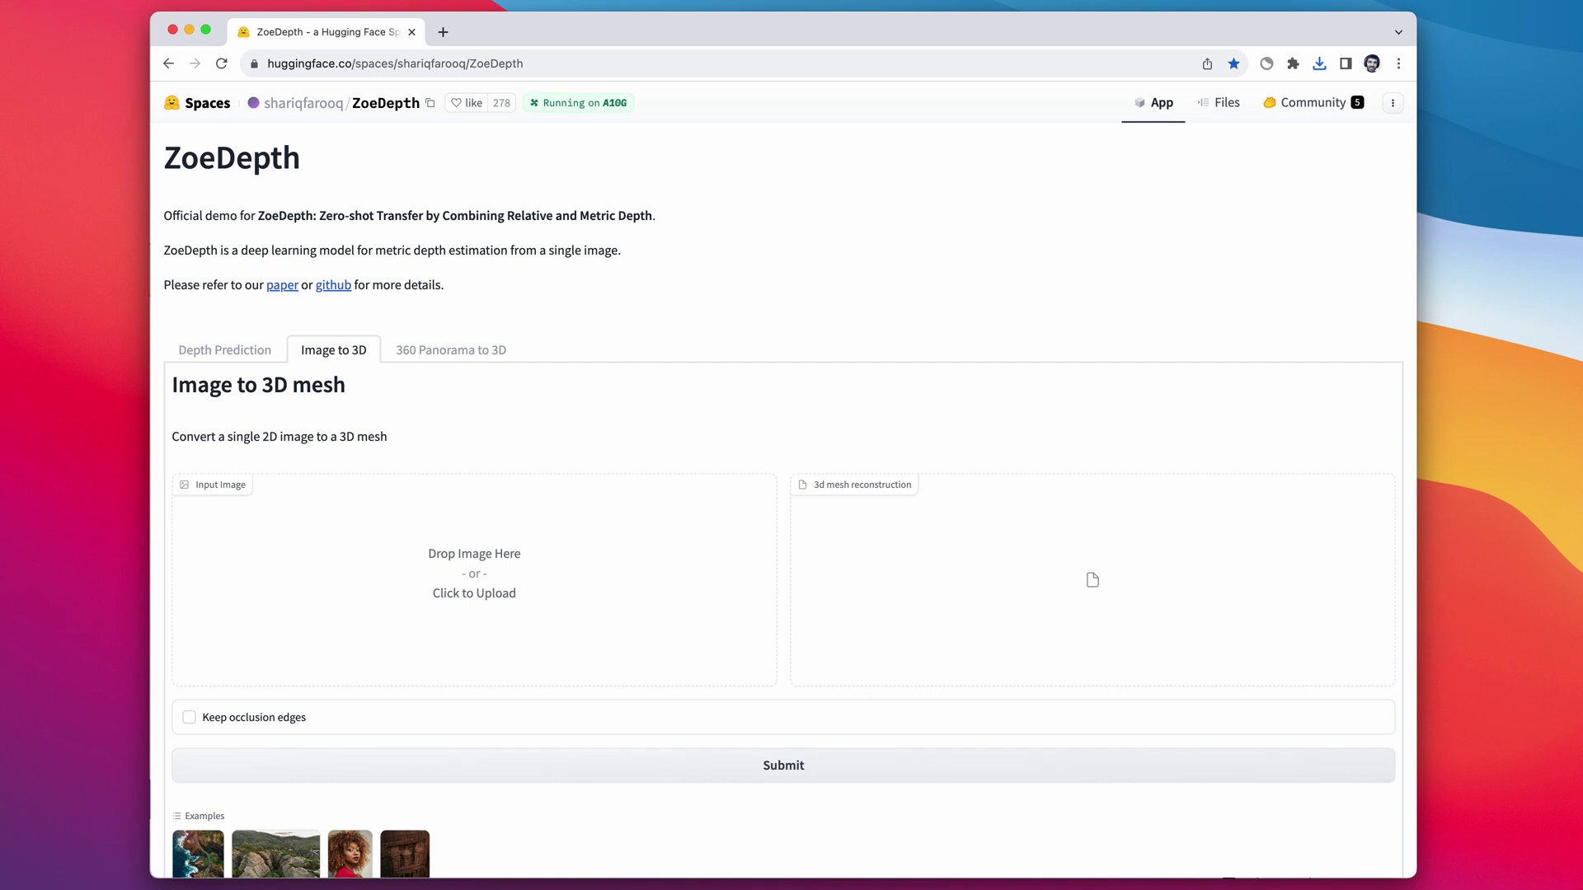
key("super+Tab")
left_click_drag(422, 584, 424, 586)
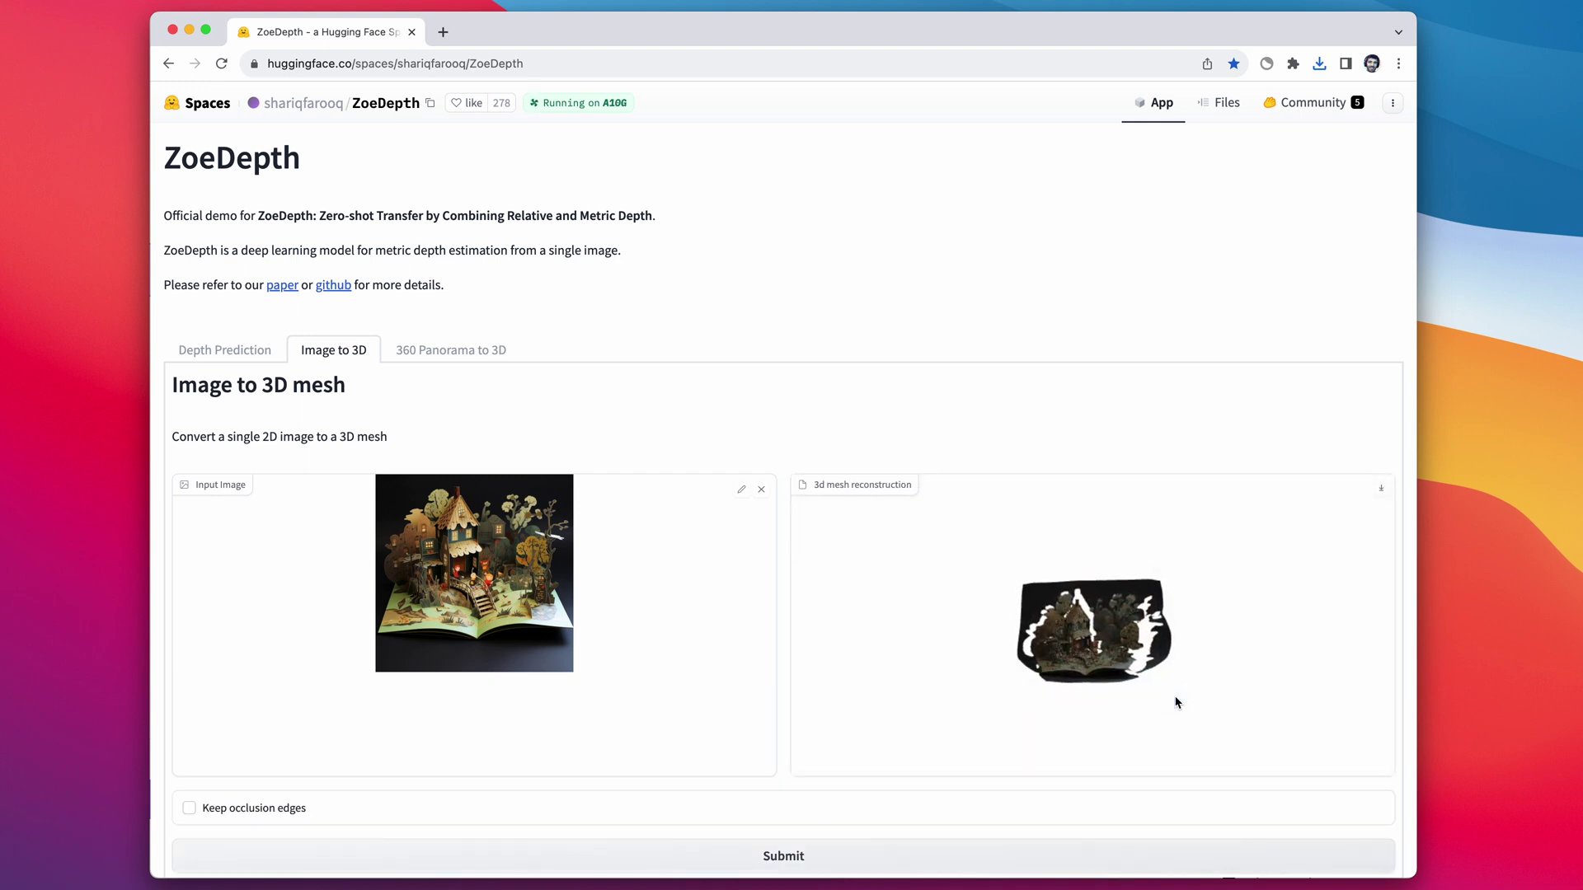
scroll(1176, 701, "up", 5)
mouse_move(1174, 699)
left_mouse_down()
mouse_move(1157, 679)
mouse_move(1226, 700)
mouse_move(1165, 717)
mouse_move(1152, 692)
mouse_move(1181, 693)
left_mouse_up()
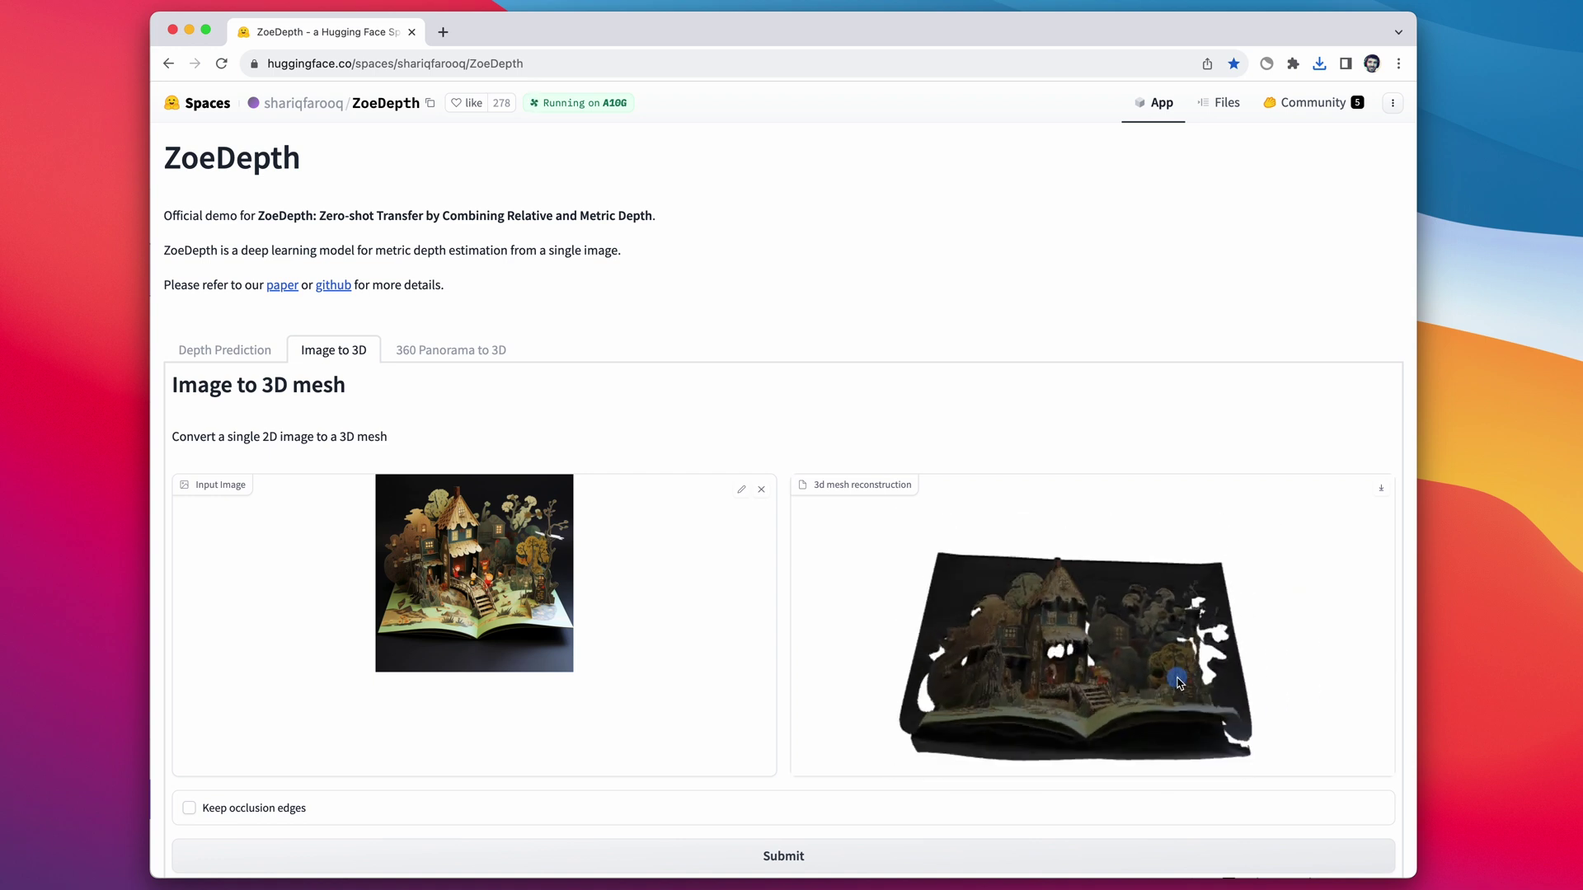
left_click(1380, 490)
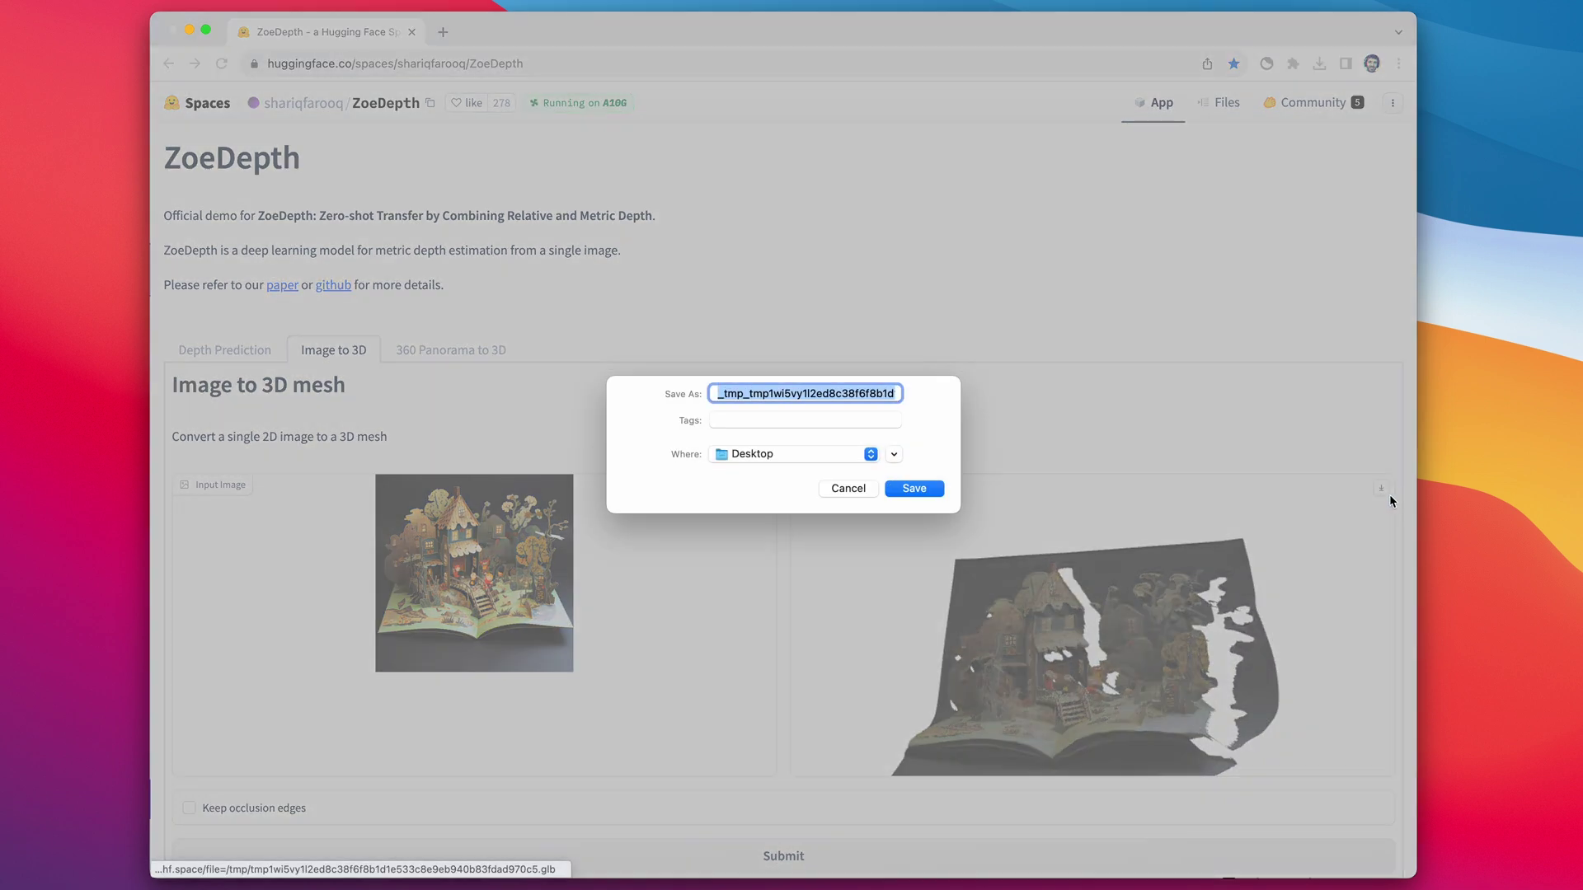
left_click(917, 489)
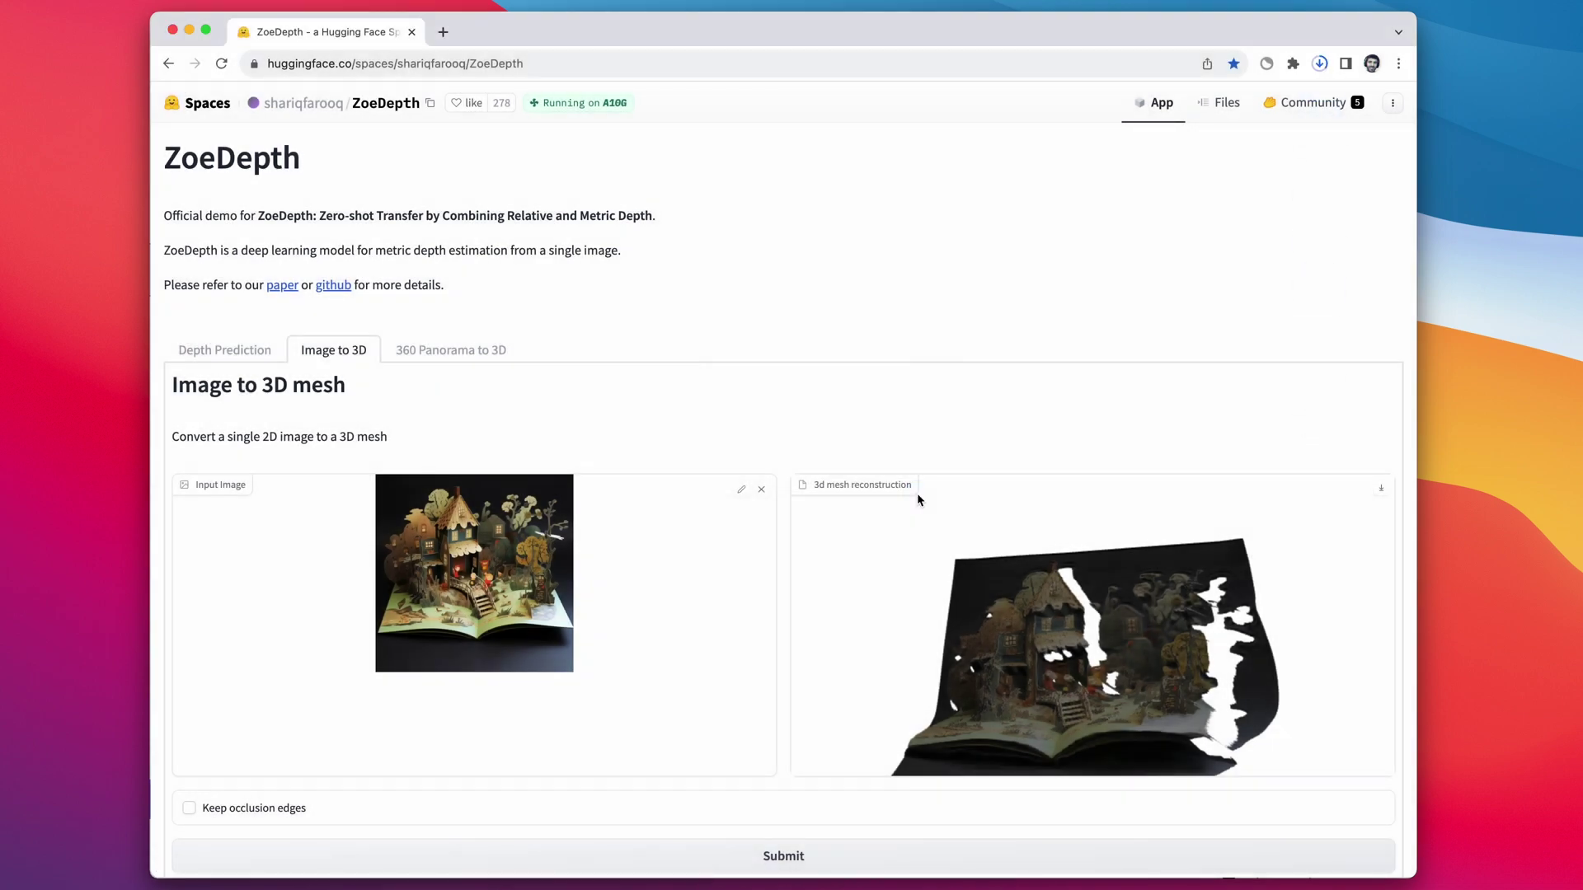